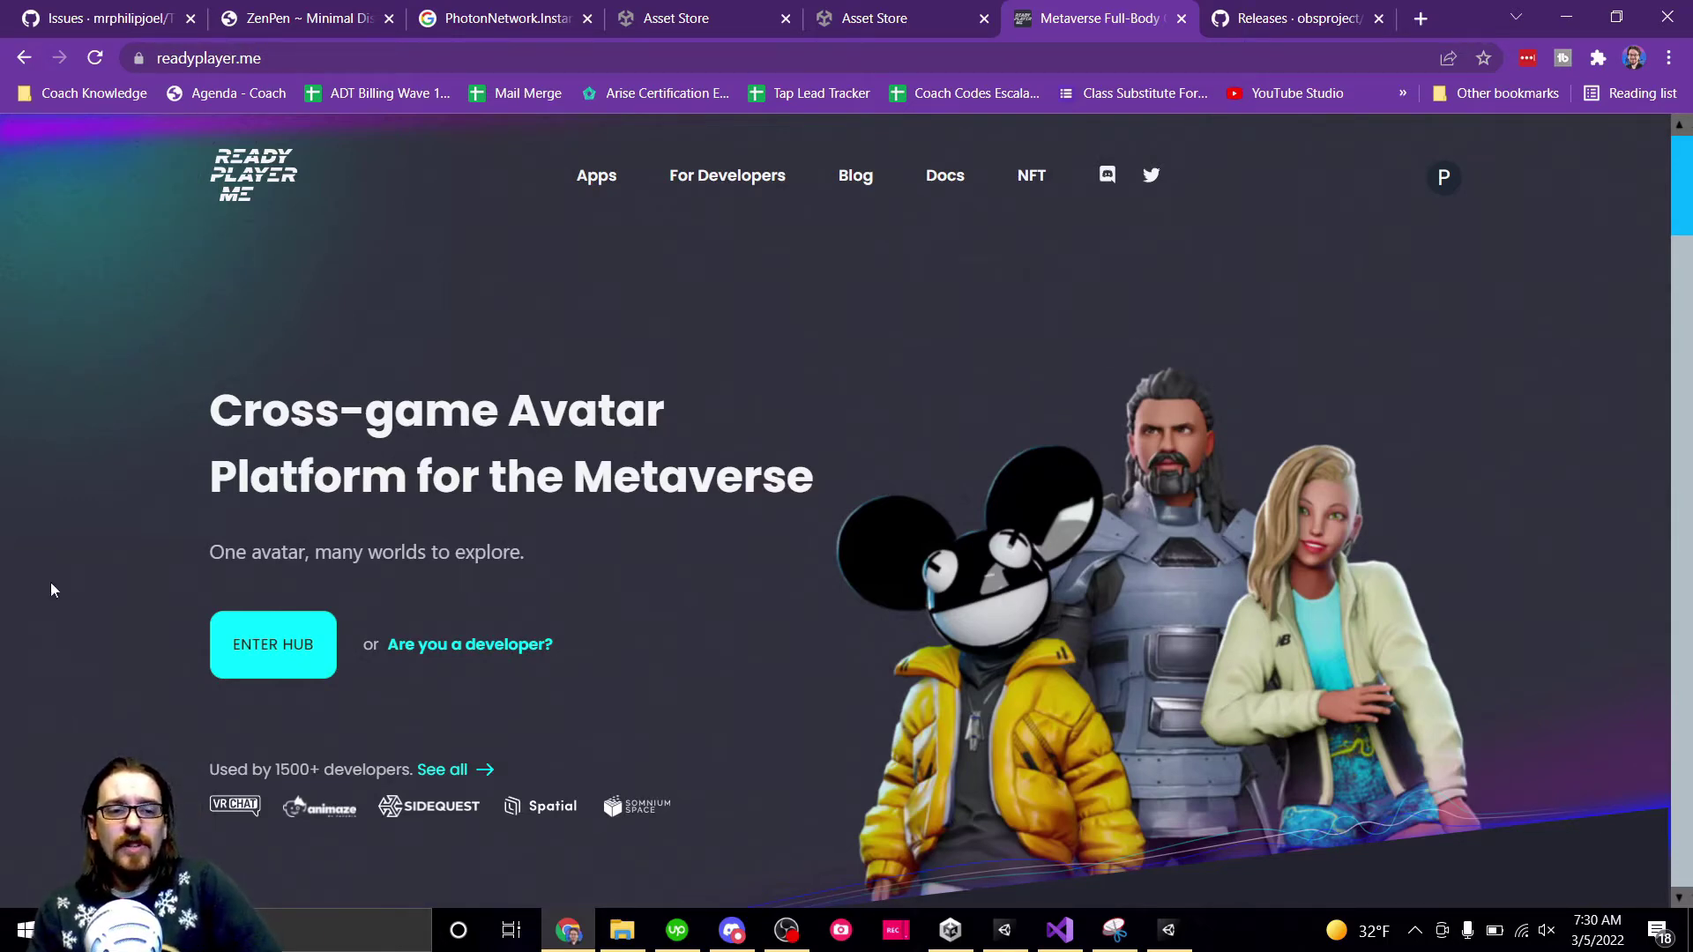
Enter the Ready Player Me hub to show the signed-in account's avatar dashboard.
{"action": "left_click", "coordinate": [258, 651]}
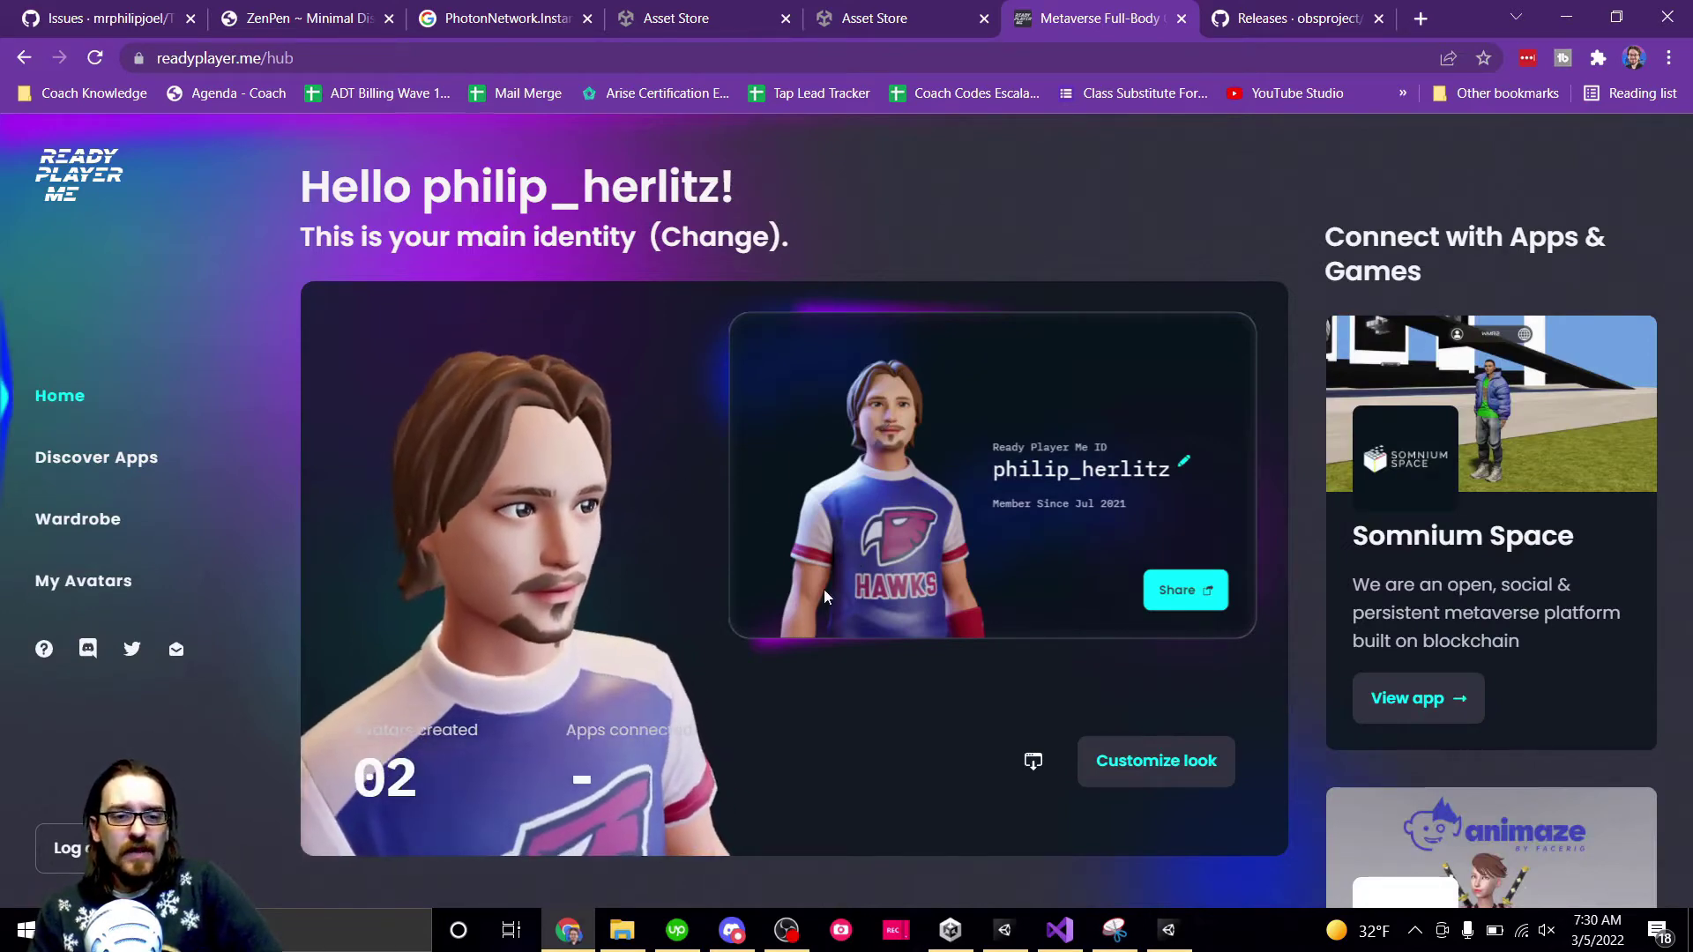
Set the second avatar, with long hair and glasses, as main identity and return Home.
{"action": "left_click", "coordinate": [388, 781]}
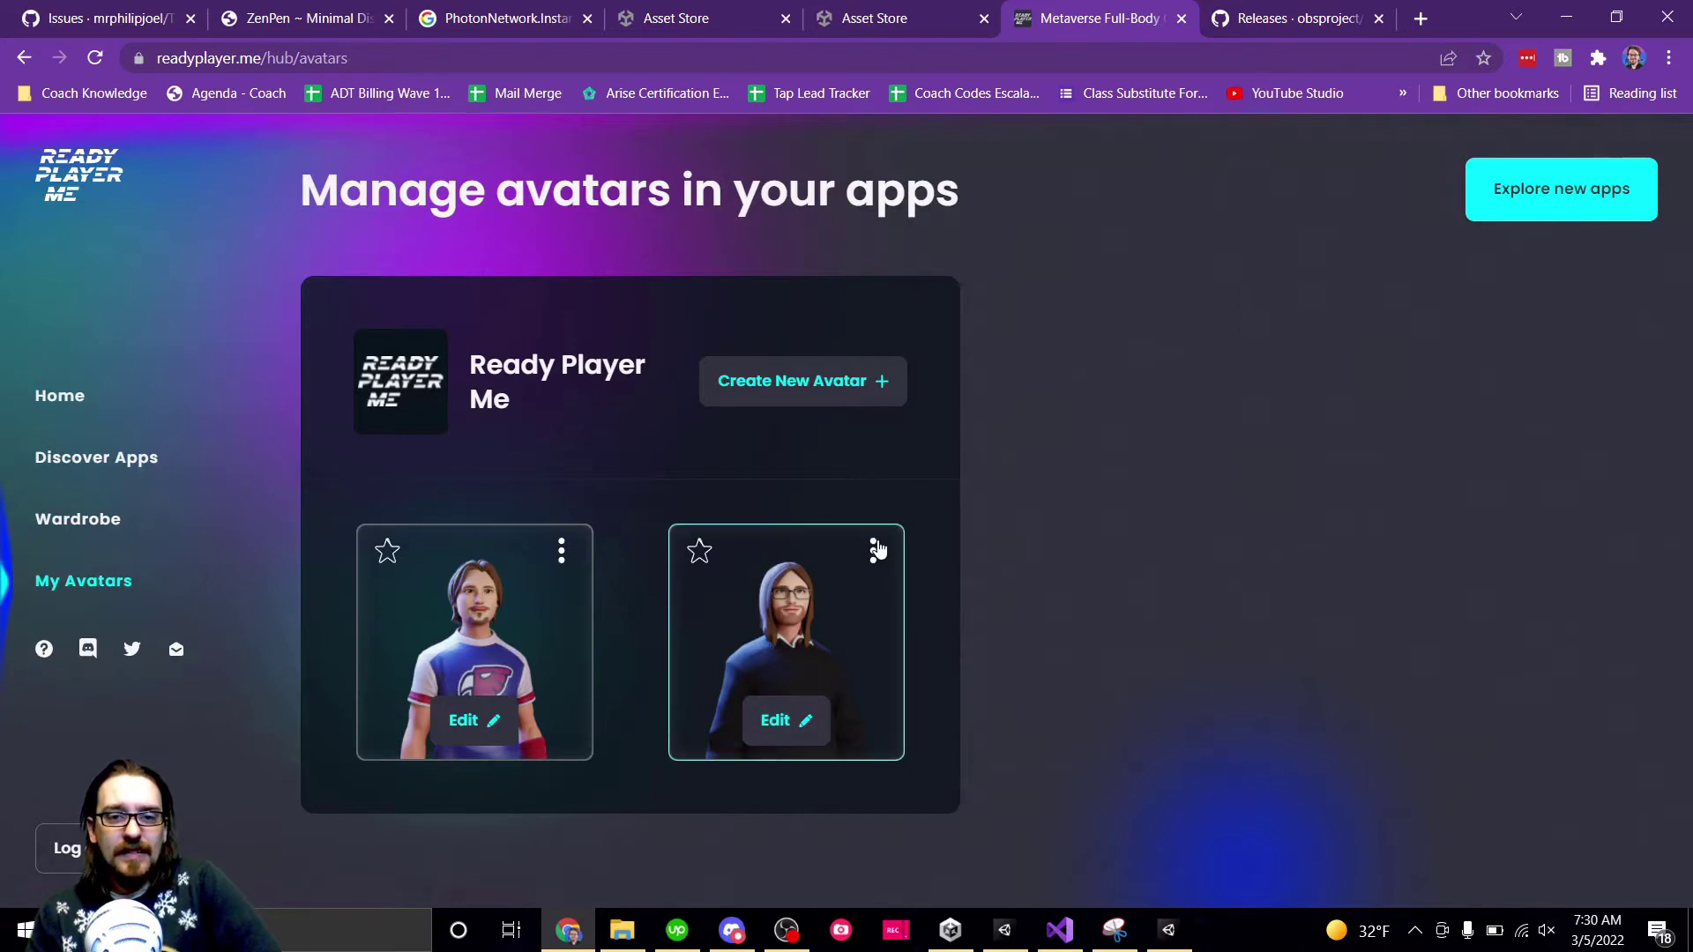
{"action": "left_click", "coordinate": [875, 550]}
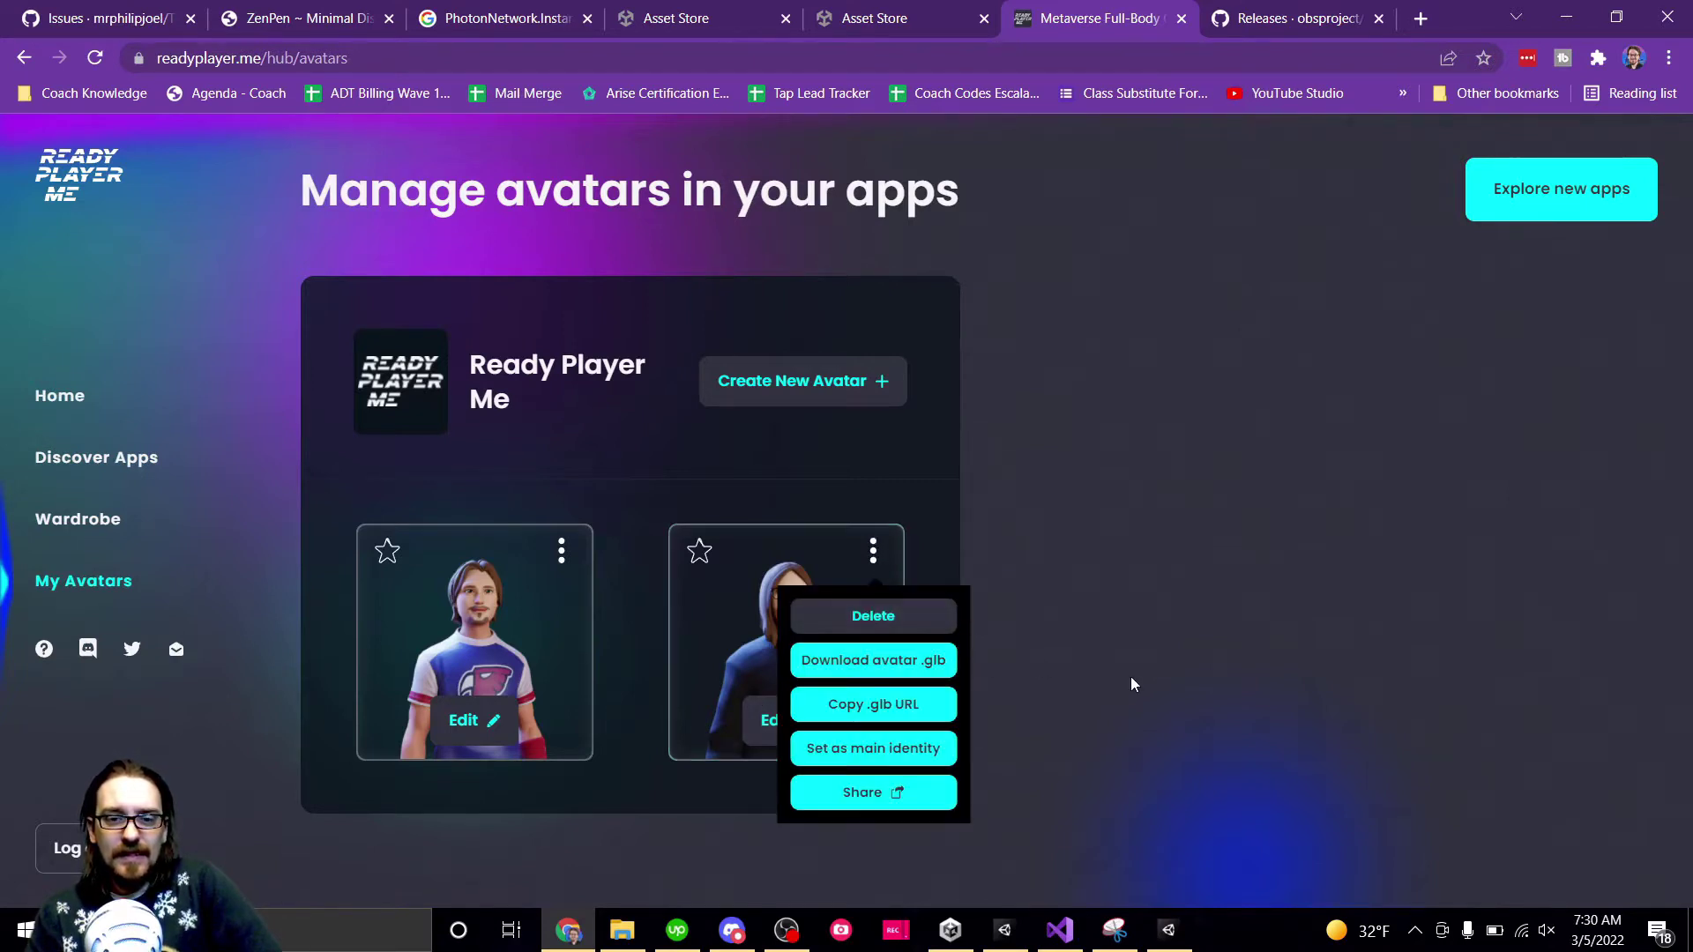
{"action": "left_click", "coordinate": [931, 747]}
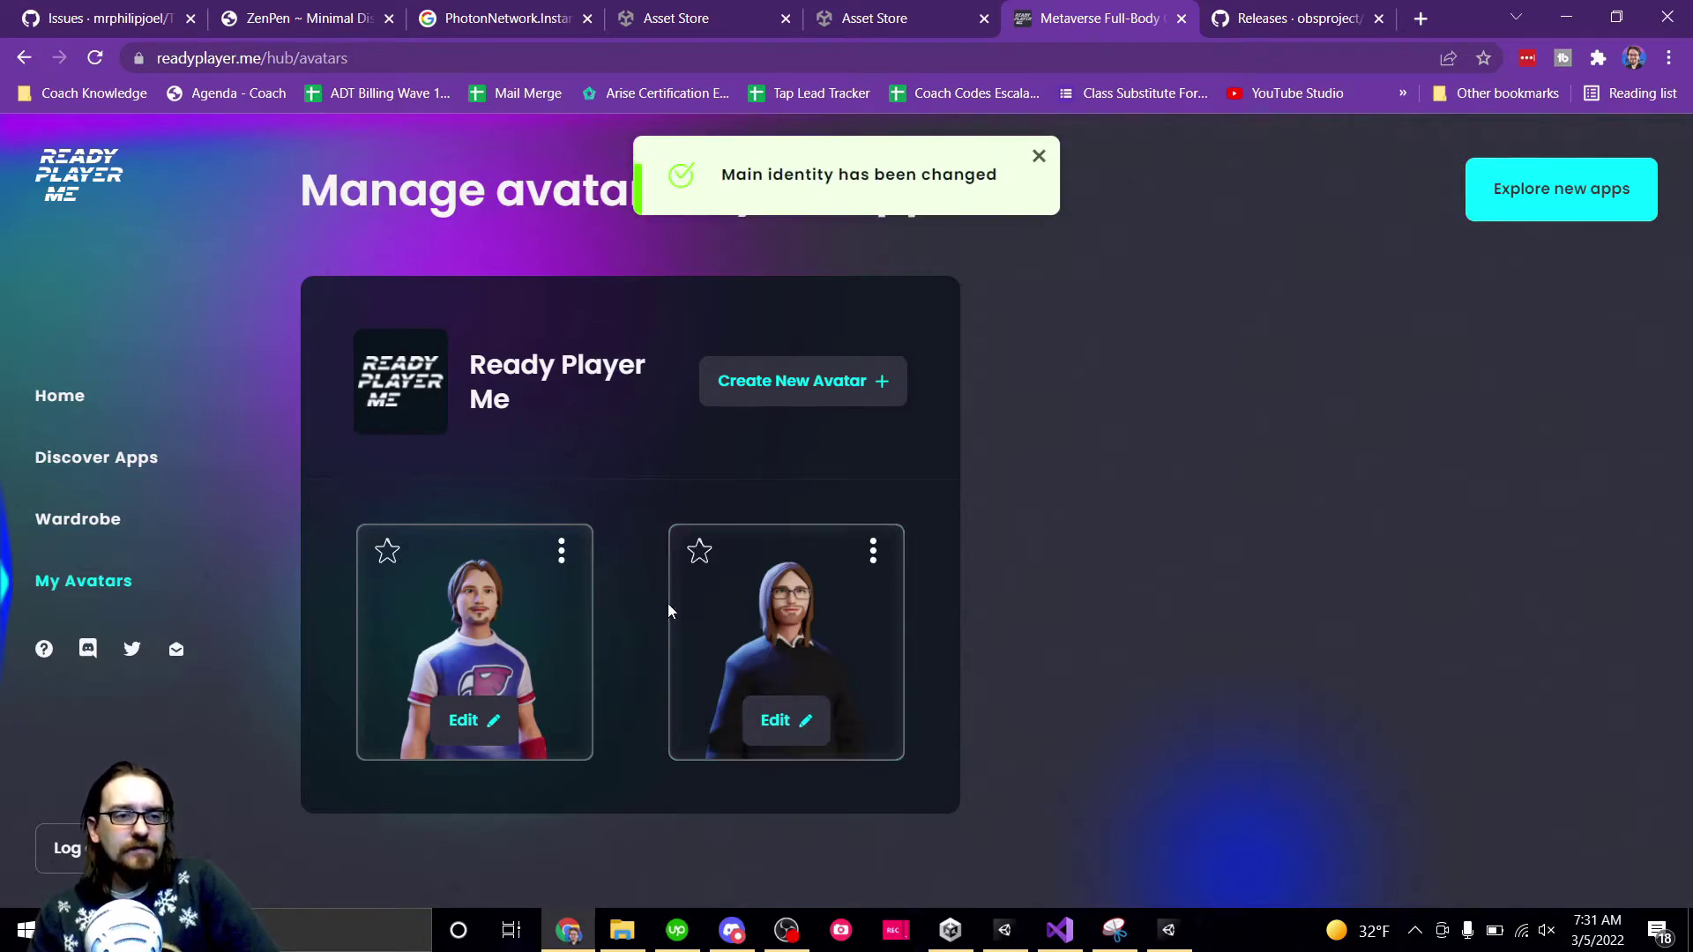
{"action": "left_click", "coordinate": [57, 389]}
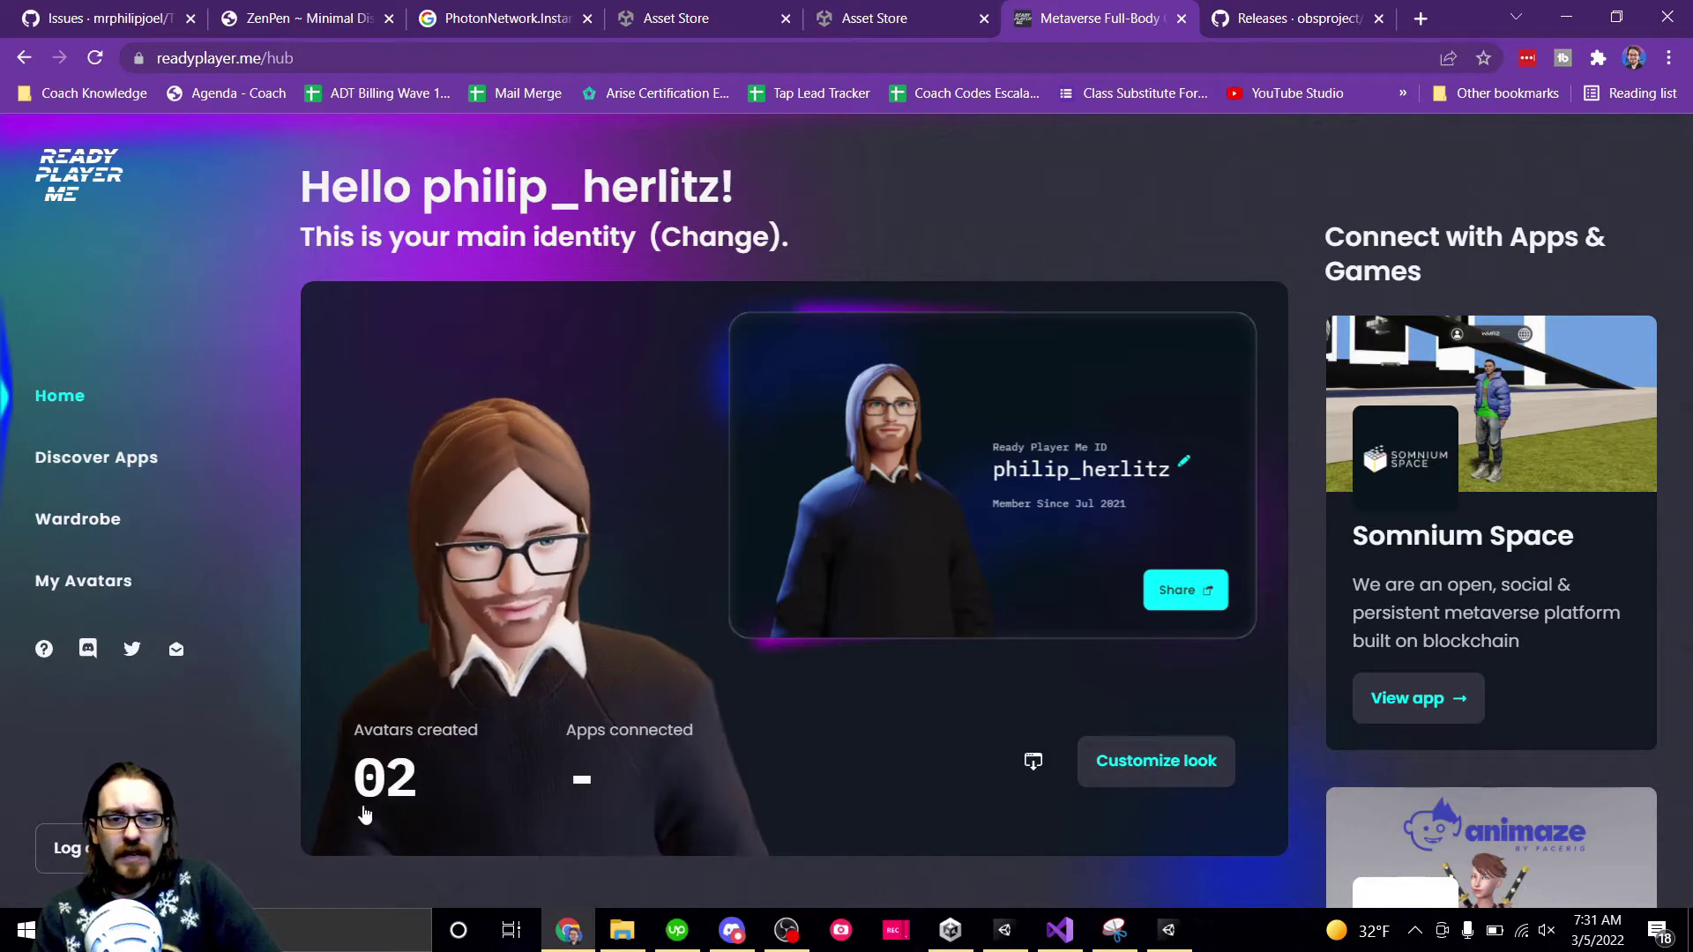
Start a brand-new avatar with the Masculine body type.
{"action": "left_click", "coordinate": [375, 780]}
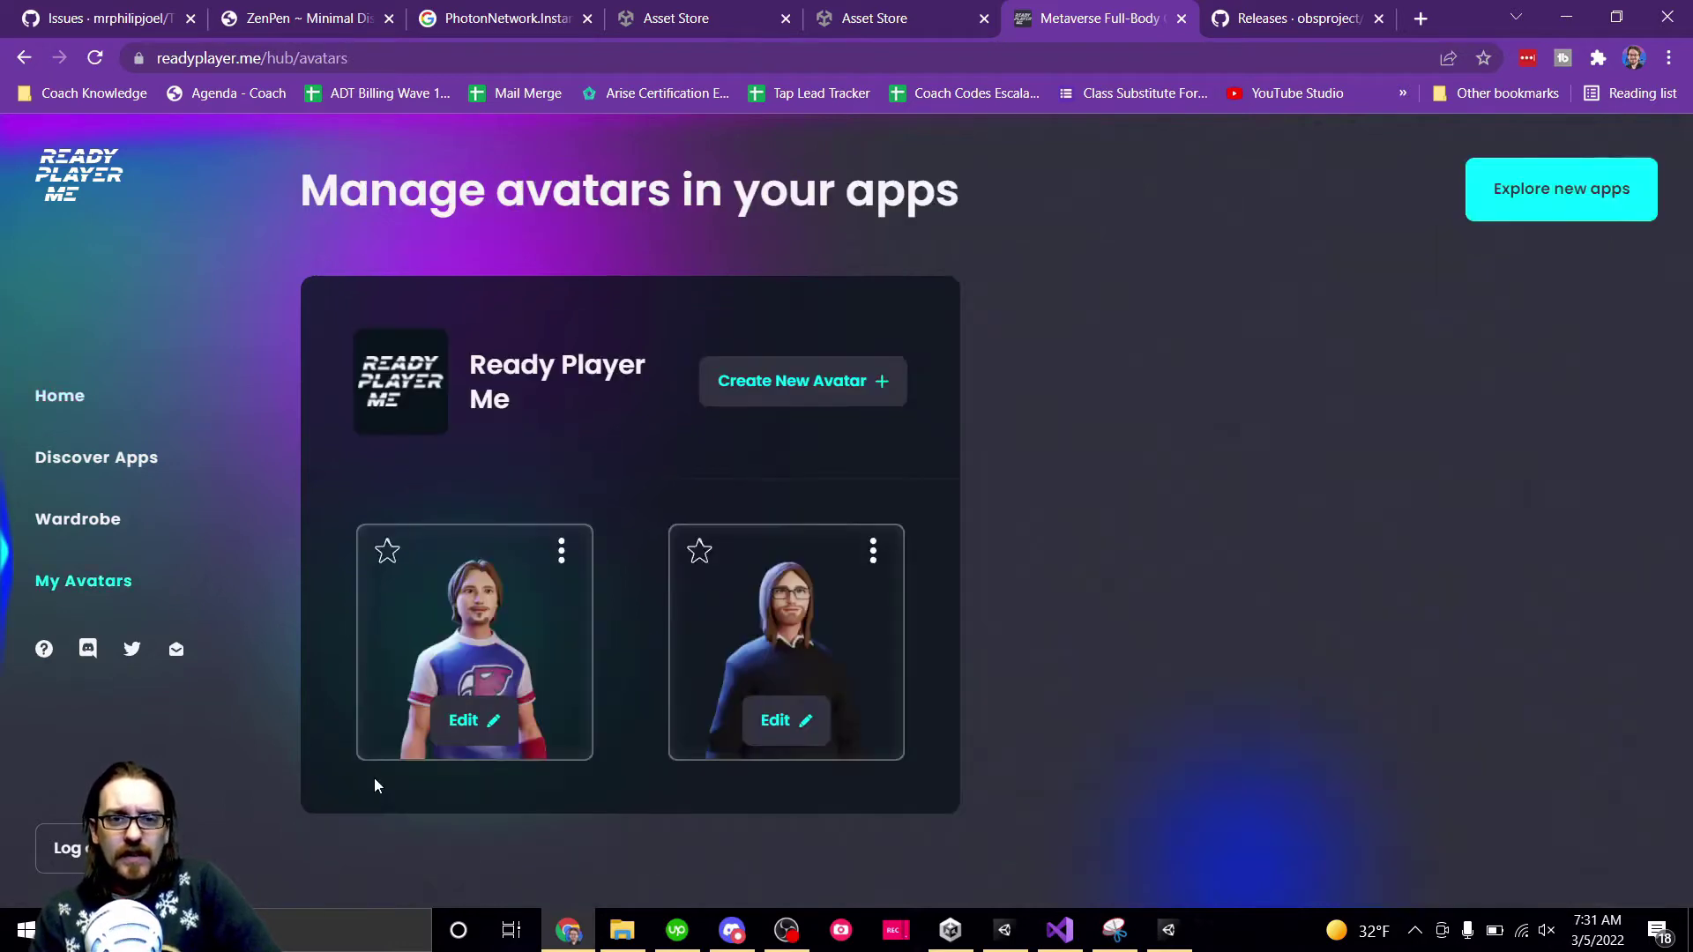
{"action": "left_click", "coordinate": [823, 379]}
{"action": "left_click", "coordinate": [170, 521]}
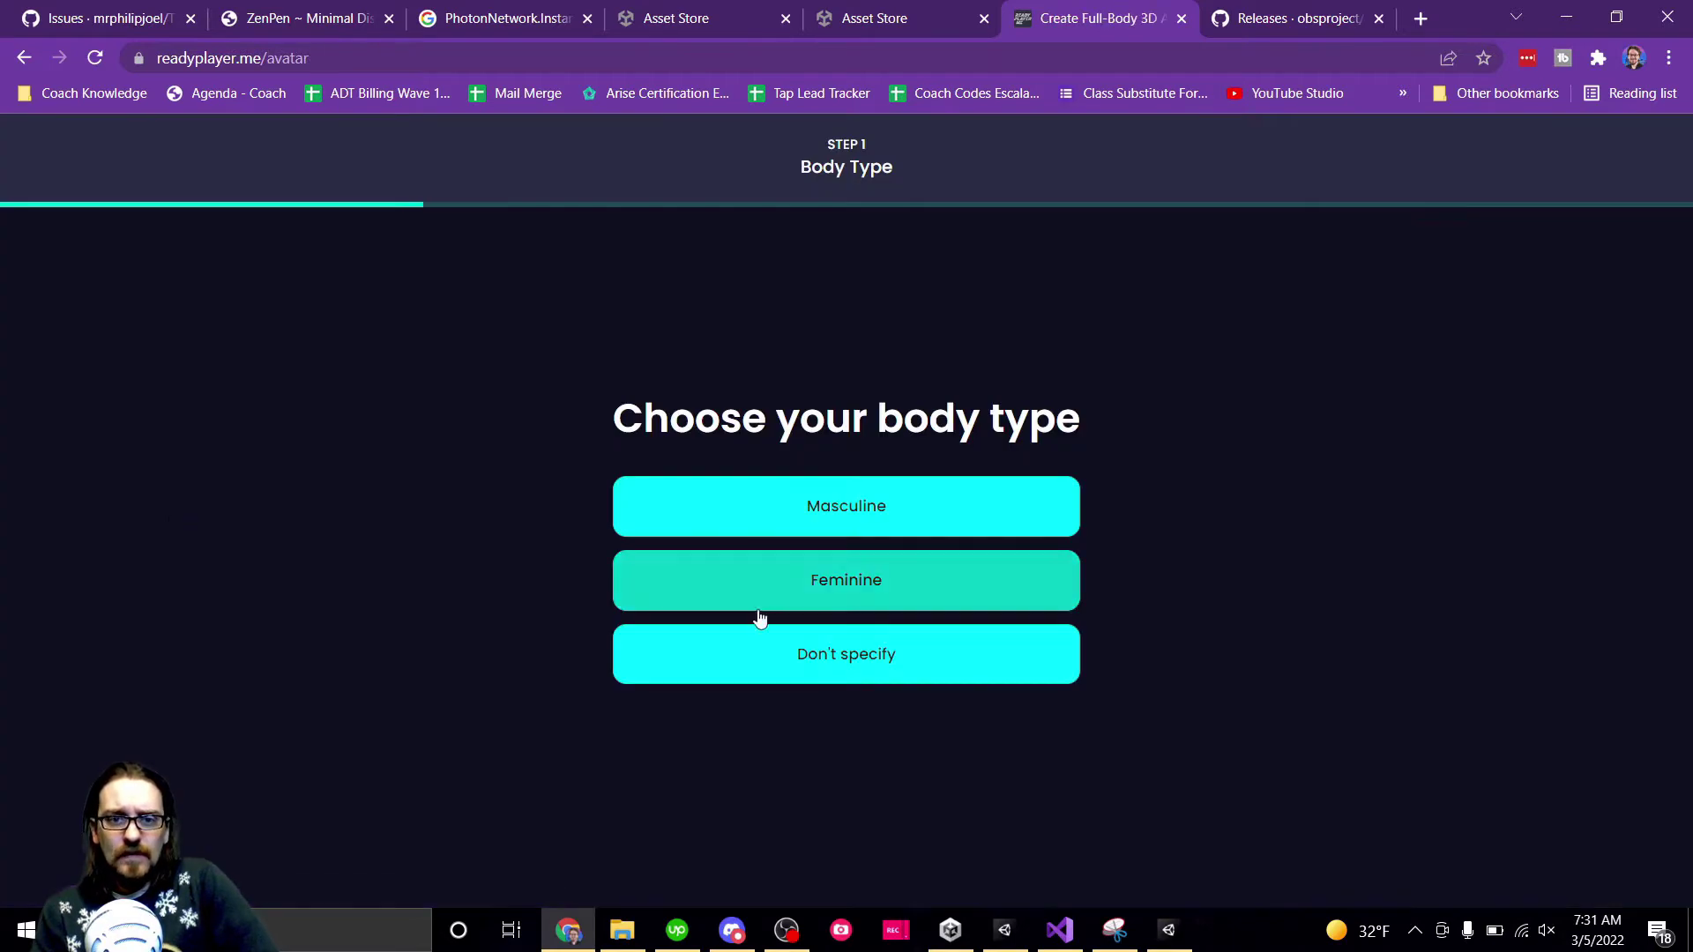
{"action": "left_click", "coordinate": [887, 510]}
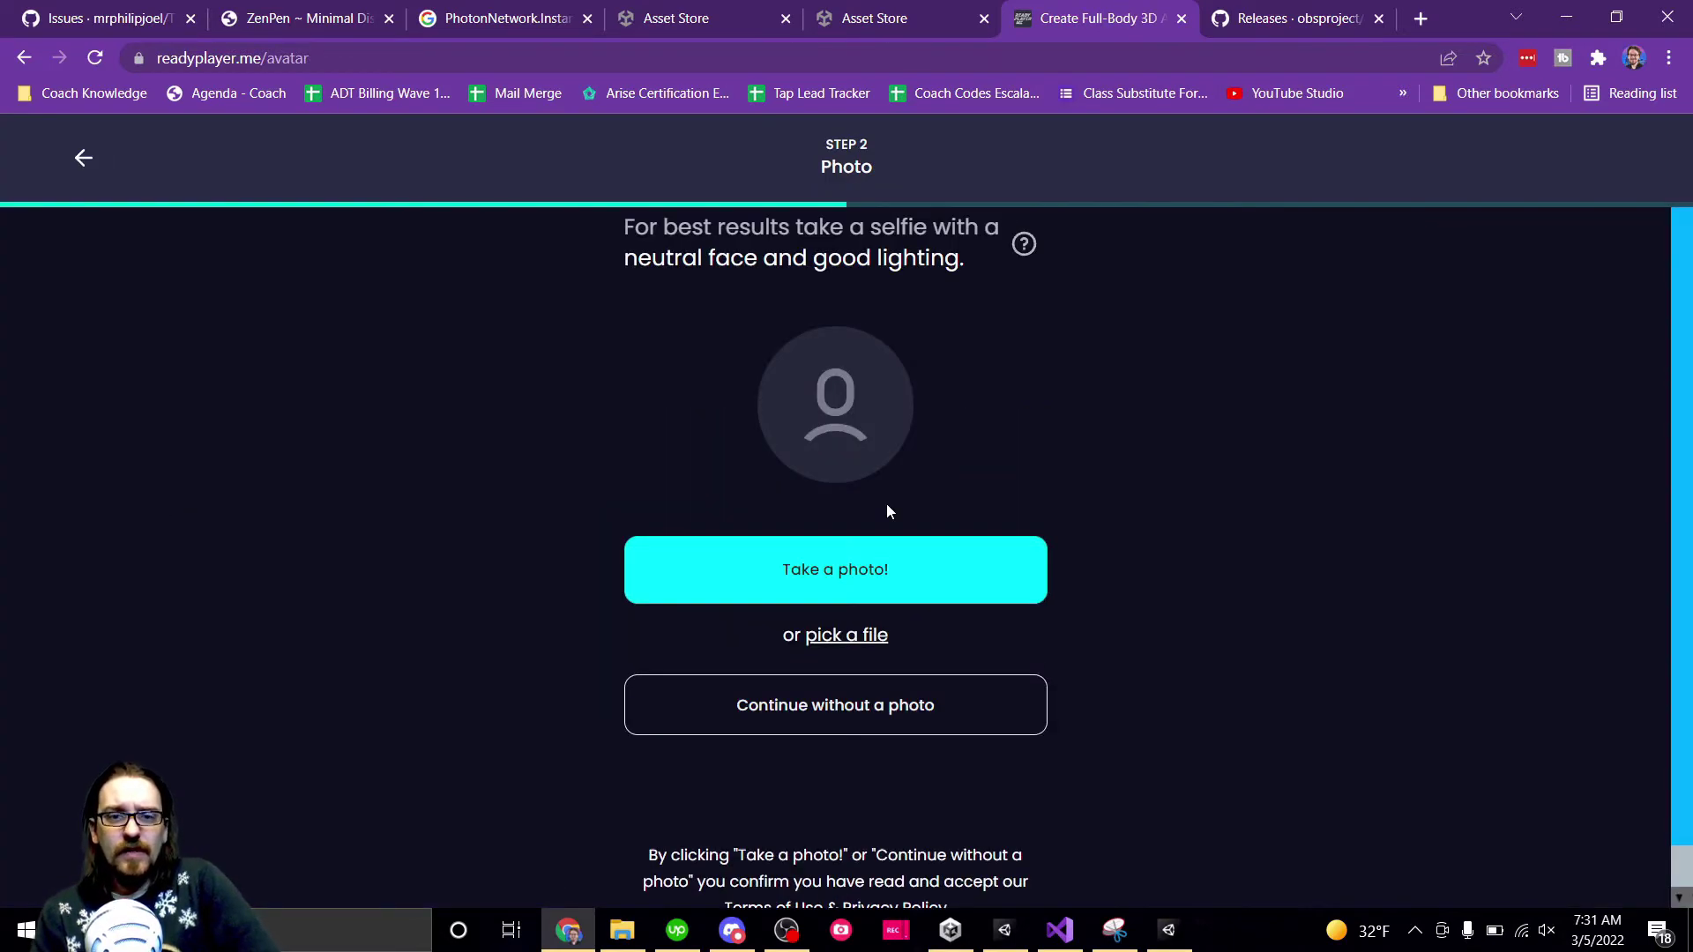
Choose Take a photo! and allow camera access for the Photo step.
{"action": "left_click", "coordinate": [910, 565]}
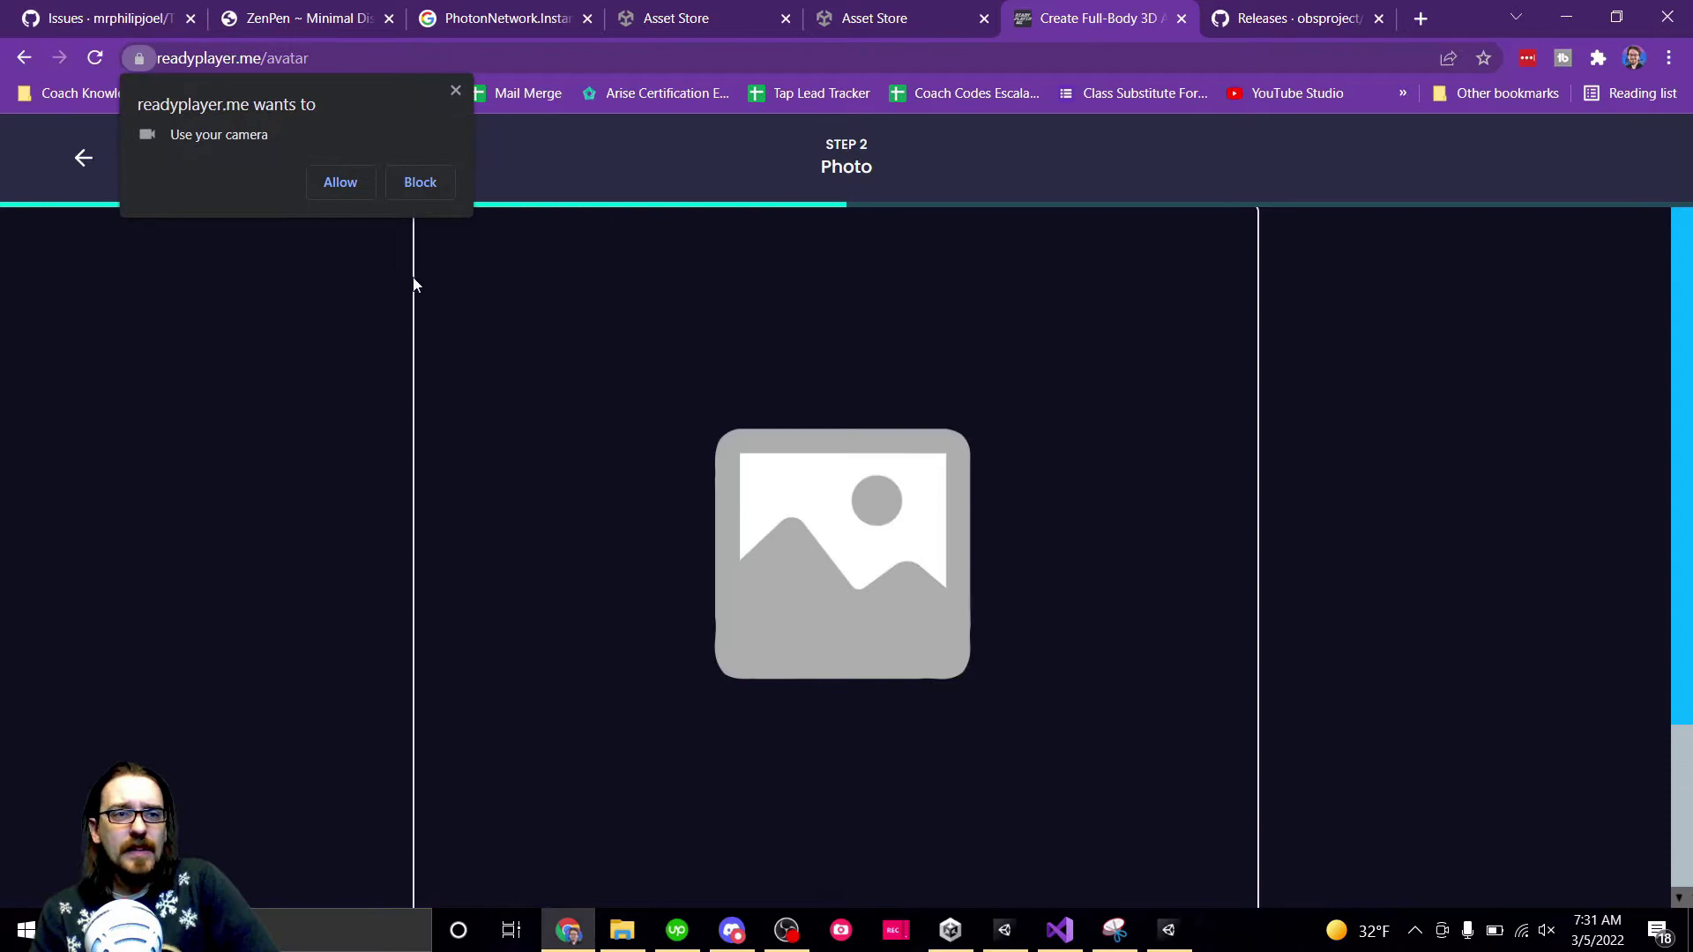
{"action": "left_click", "coordinate": [348, 177]}
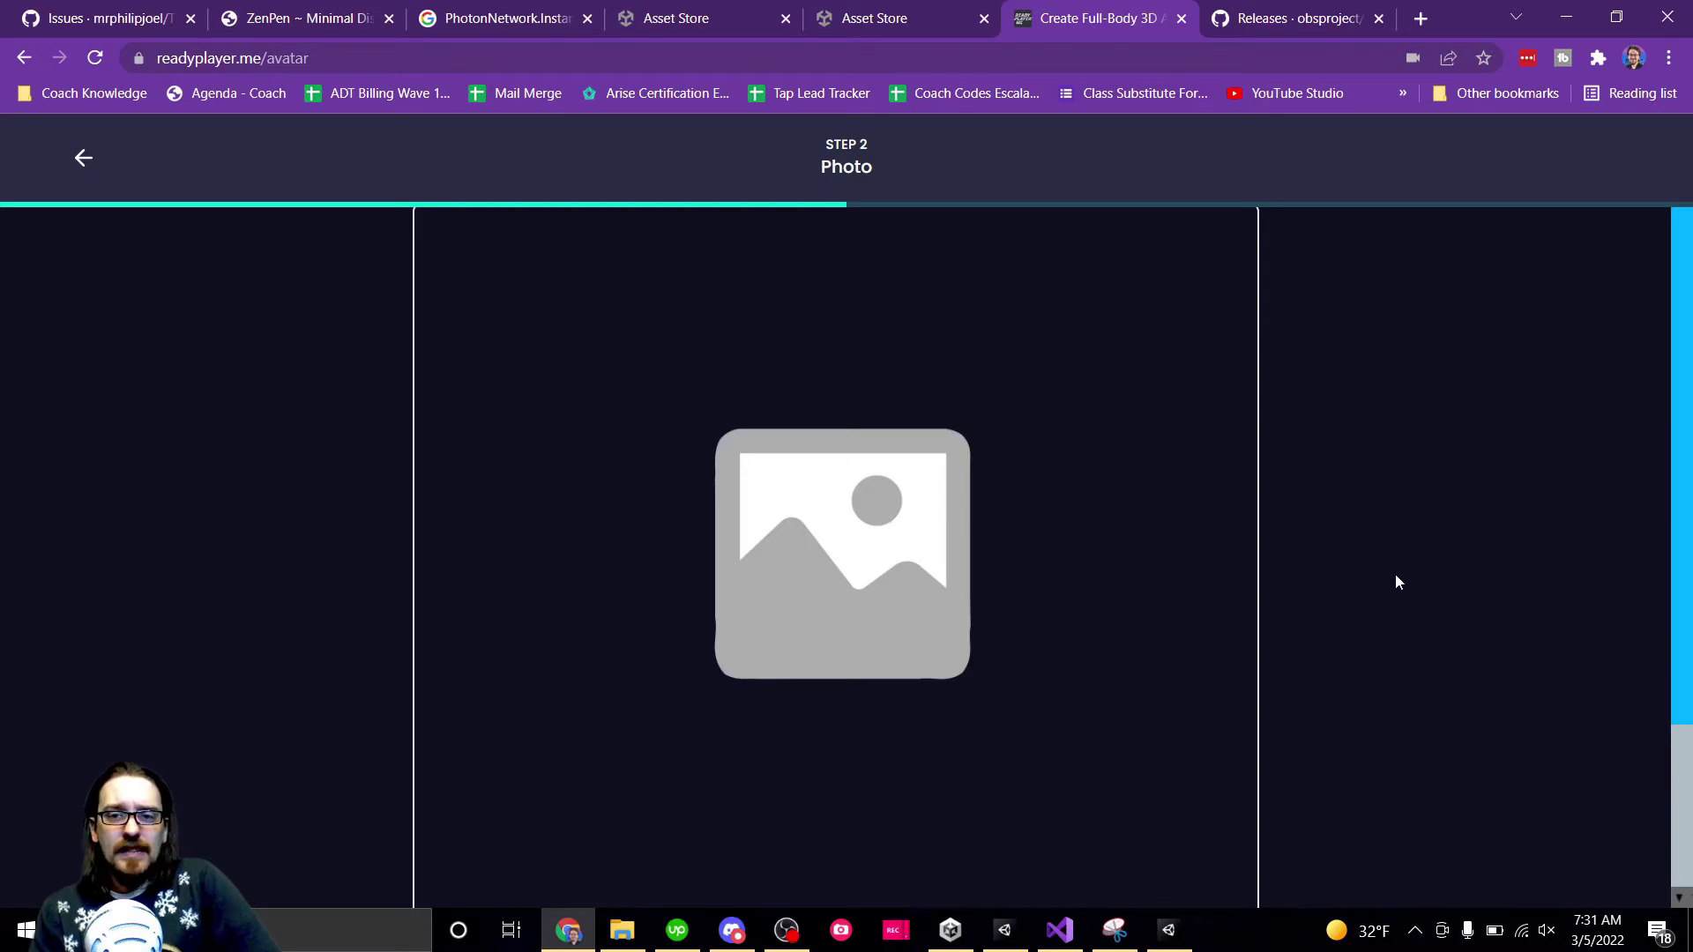
{"action": "scroll", "coordinate": [1395, 582], "scroll_direction": "down", "scroll_amount": 2}
{"action": "scroll", "coordinate": [1395, 582], "scroll_direction": "up", "scroll_amount": 2}
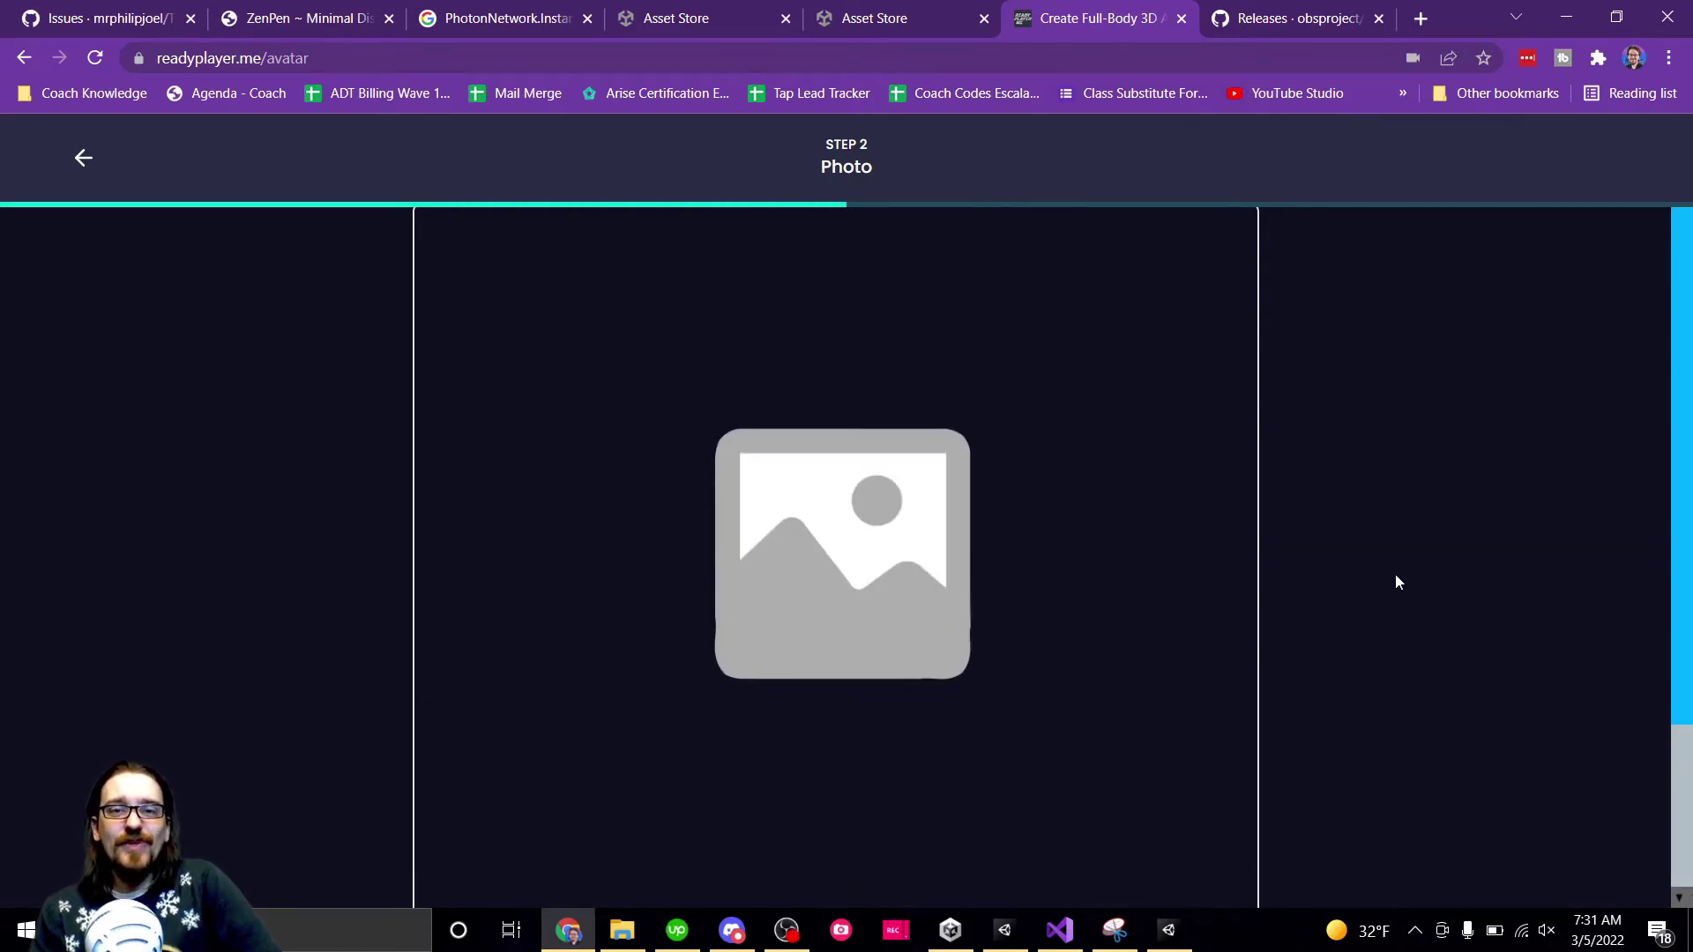
{"action": "scroll", "coordinate": [1395, 582], "scroll_direction": "down", "scroll_amount": 2}
{"action": "scroll", "coordinate": [1395, 582], "scroll_direction": "up", "scroll_amount": 2}
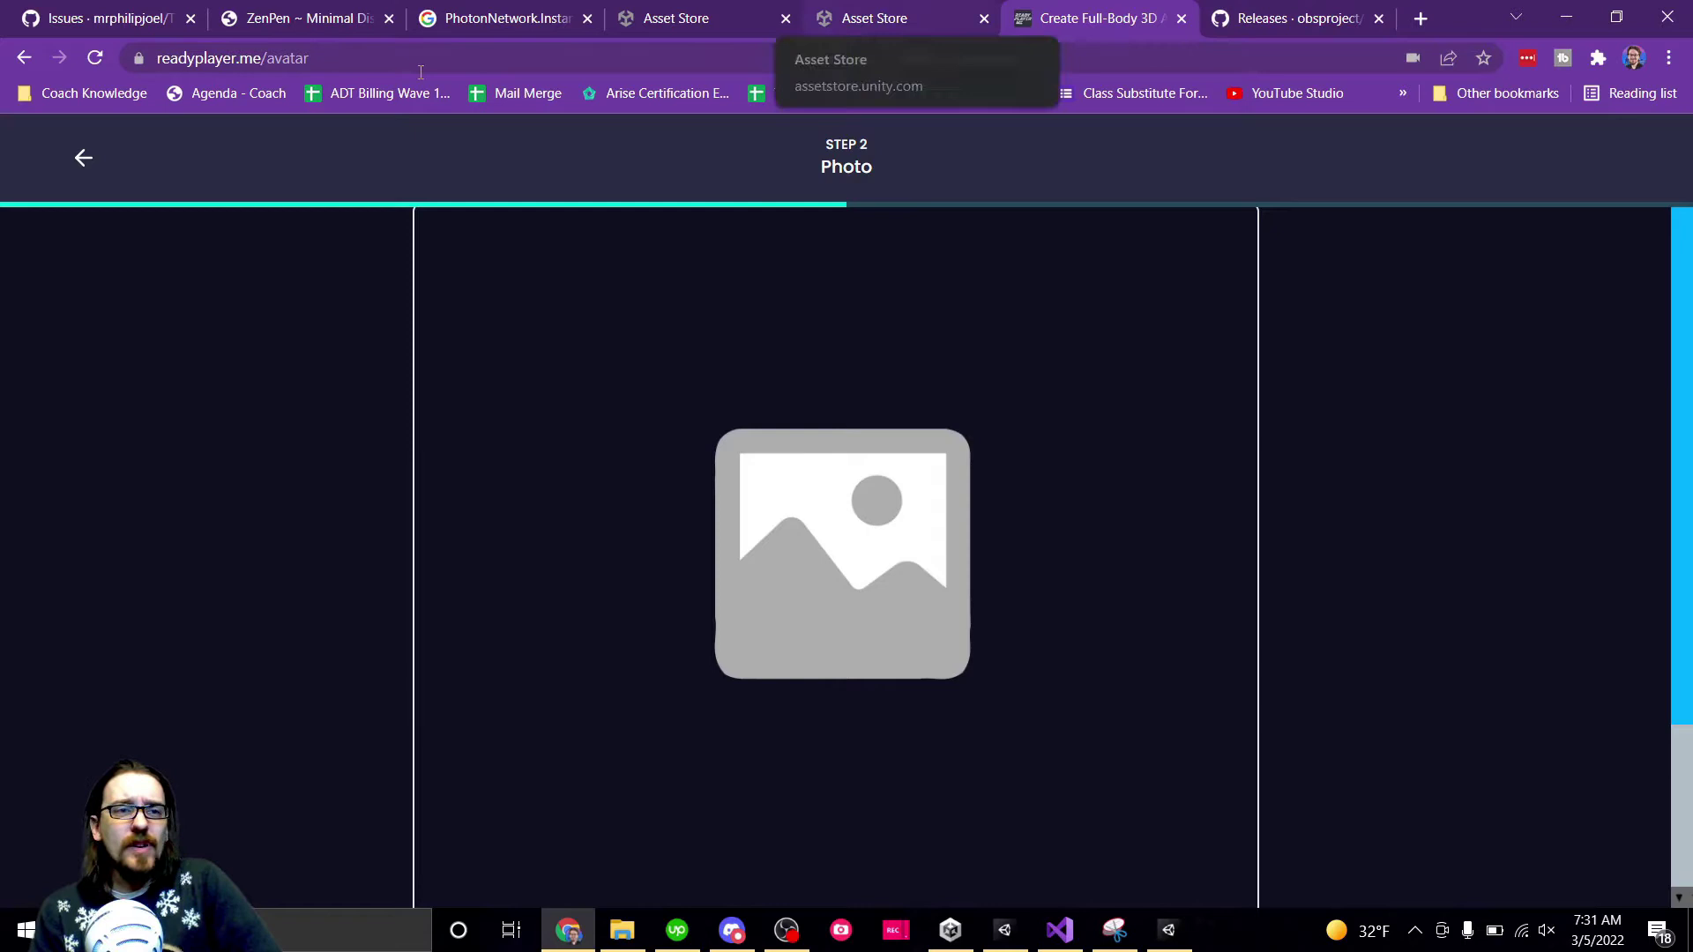
Trim the address to readyplayer.me and load the main site.
{"action": "left_click", "coordinate": [290, 58]}
{"action": "key", "text": "End"}
{"action": "key", "text": "ctrl+shift+Left"}
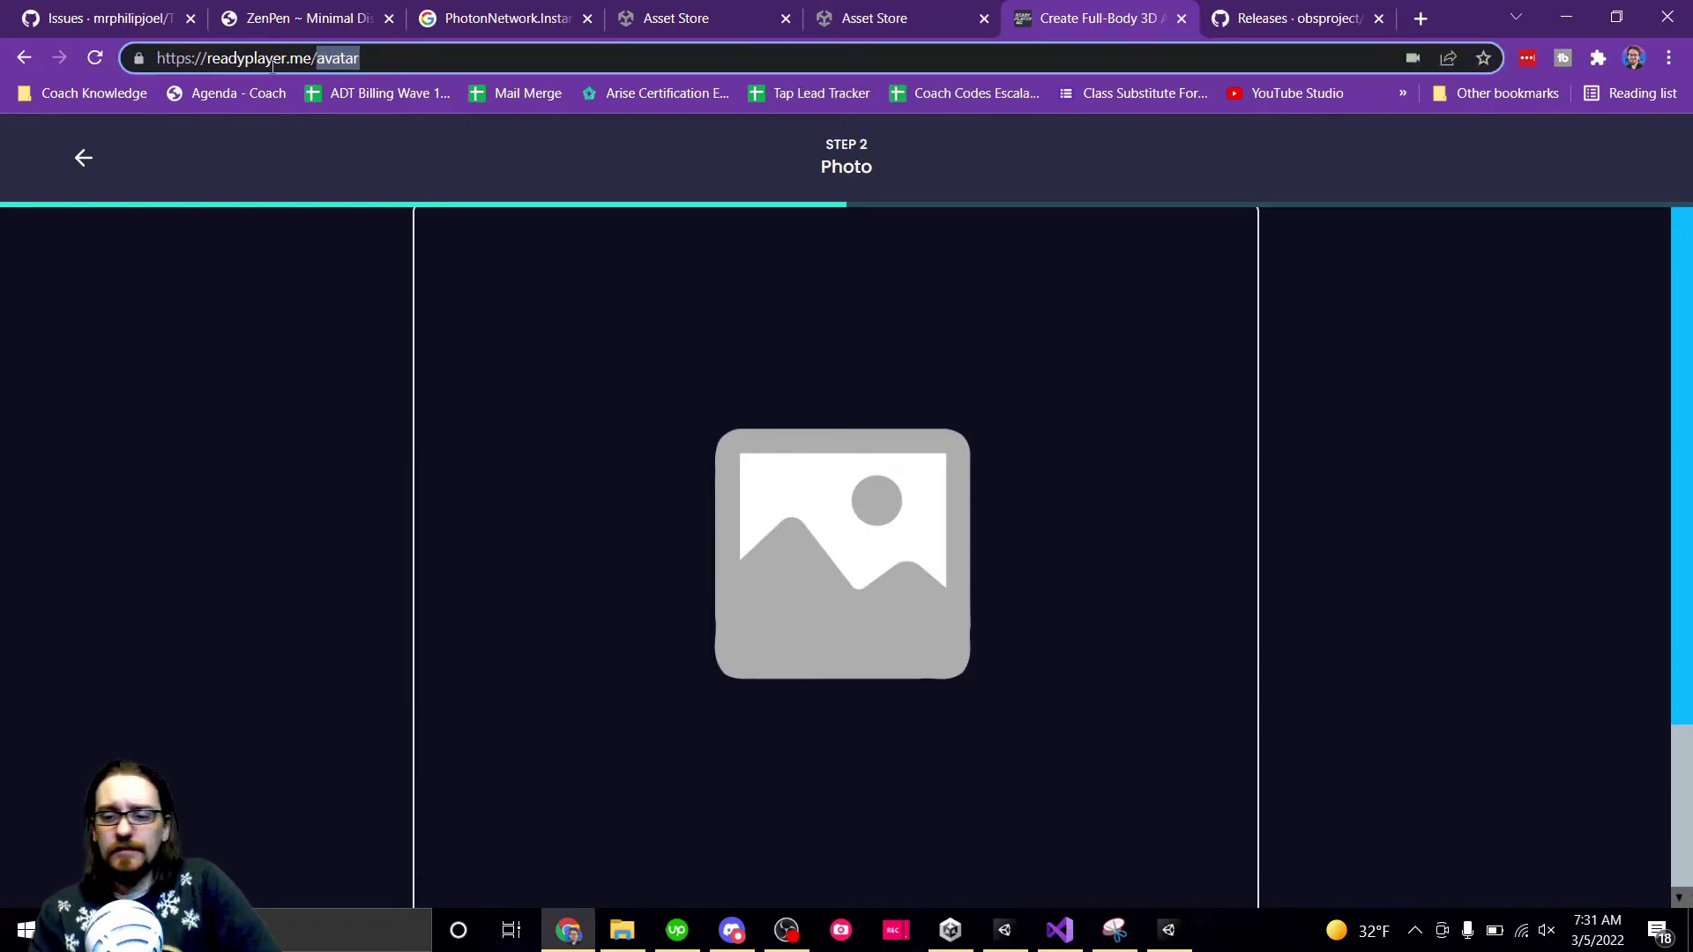
{"action": "key", "text": "BackSpace"}
{"action": "key", "text": "Return"}
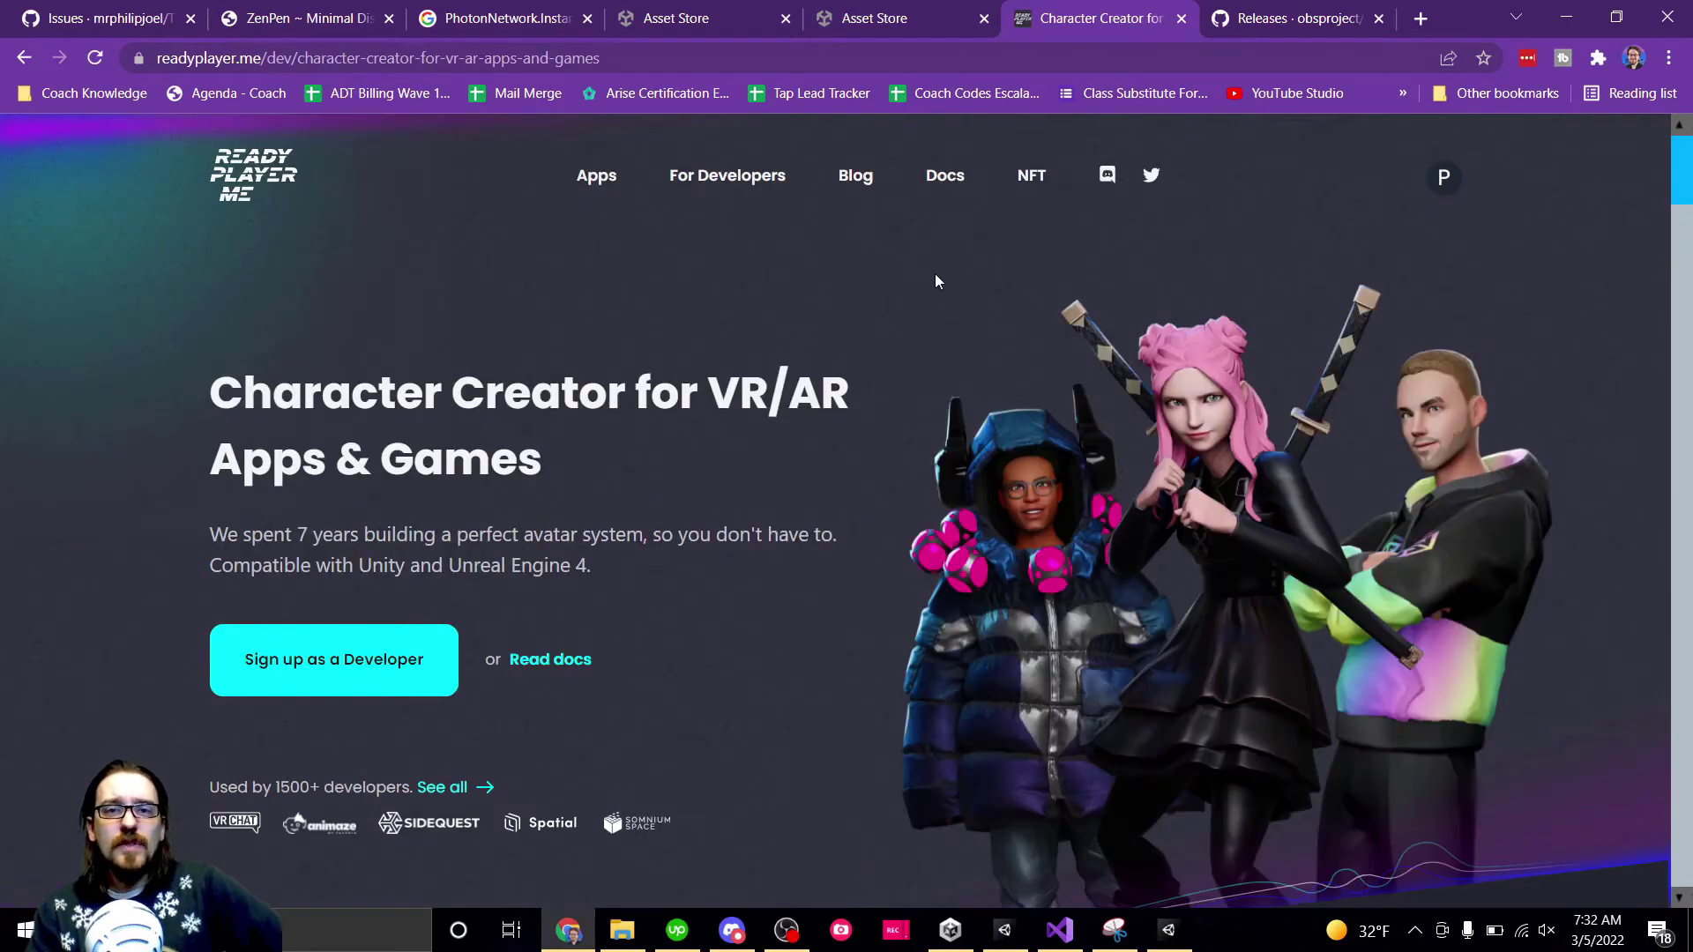
Open Docs > Unity Avatar SDK and follow its Download link.
{"action": "mouse_move", "coordinate": [945, 177]}
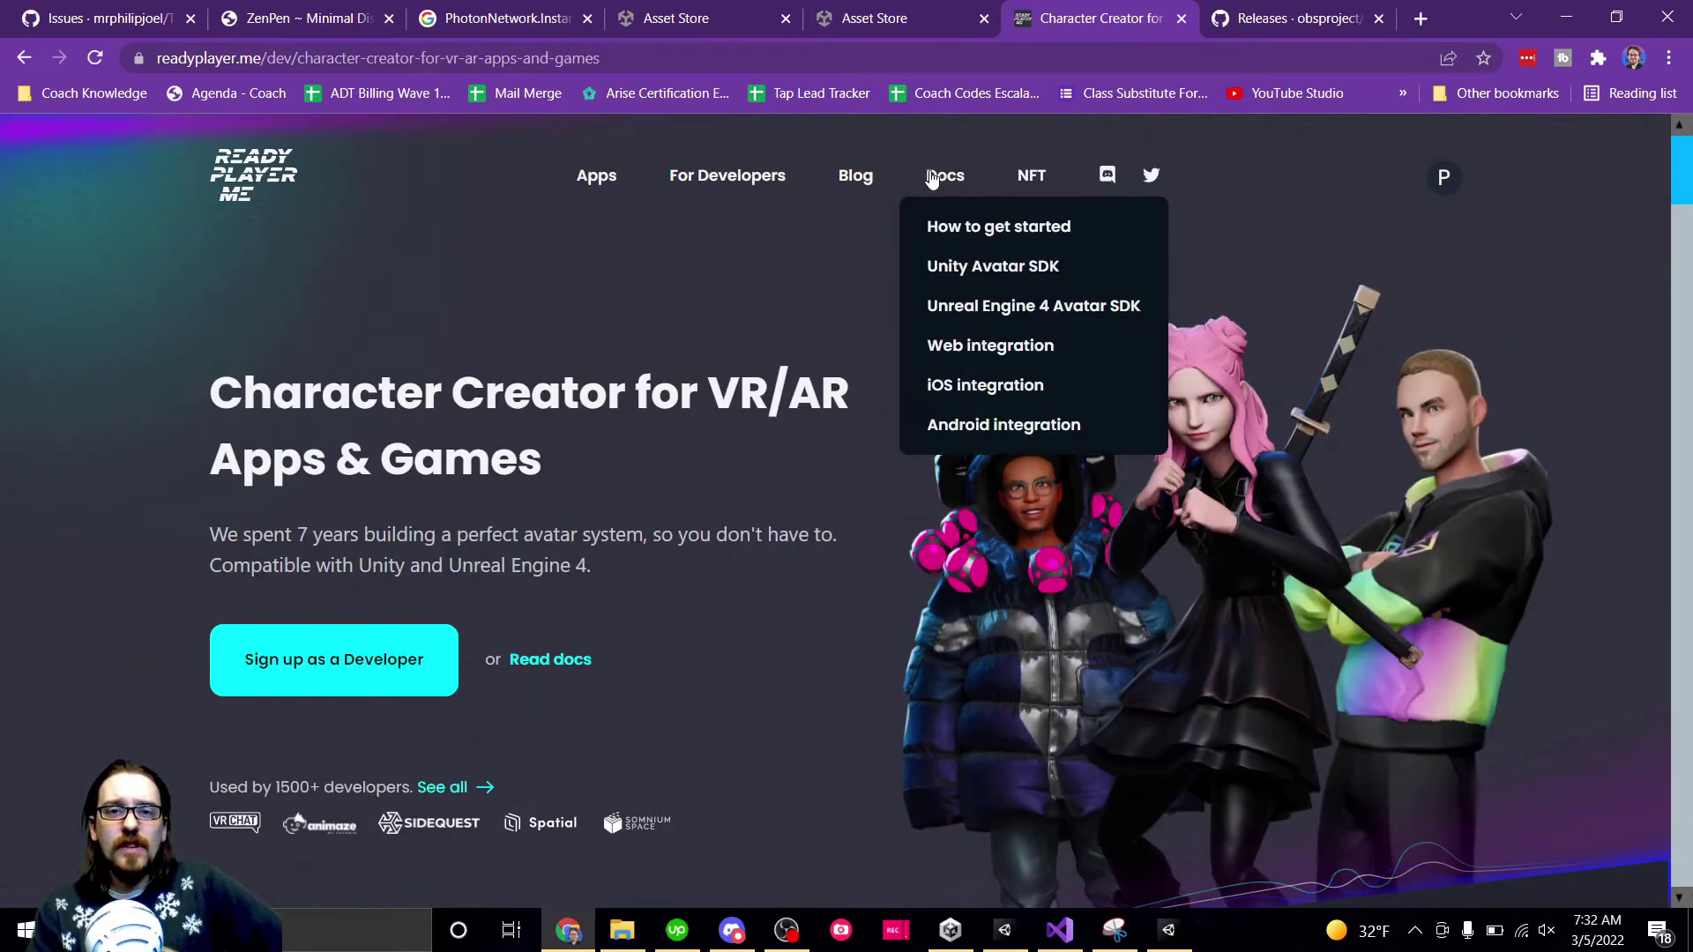
{"action": "left_click", "coordinate": [992, 264]}
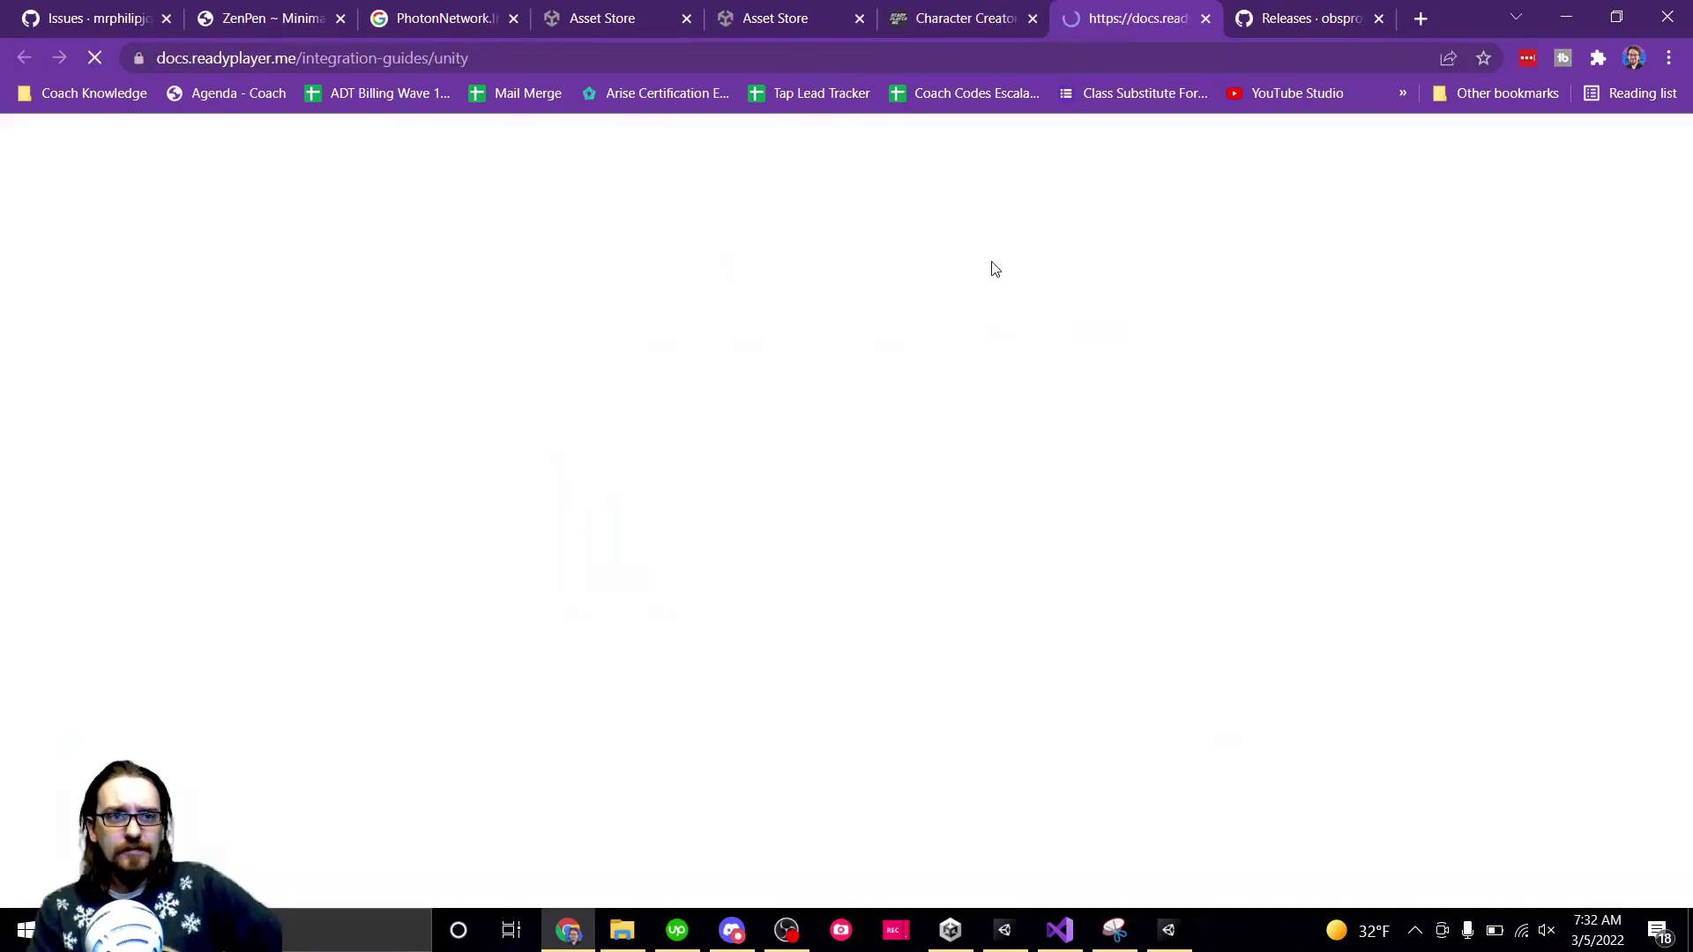
{"action": "left_click", "coordinate": [608, 800]}
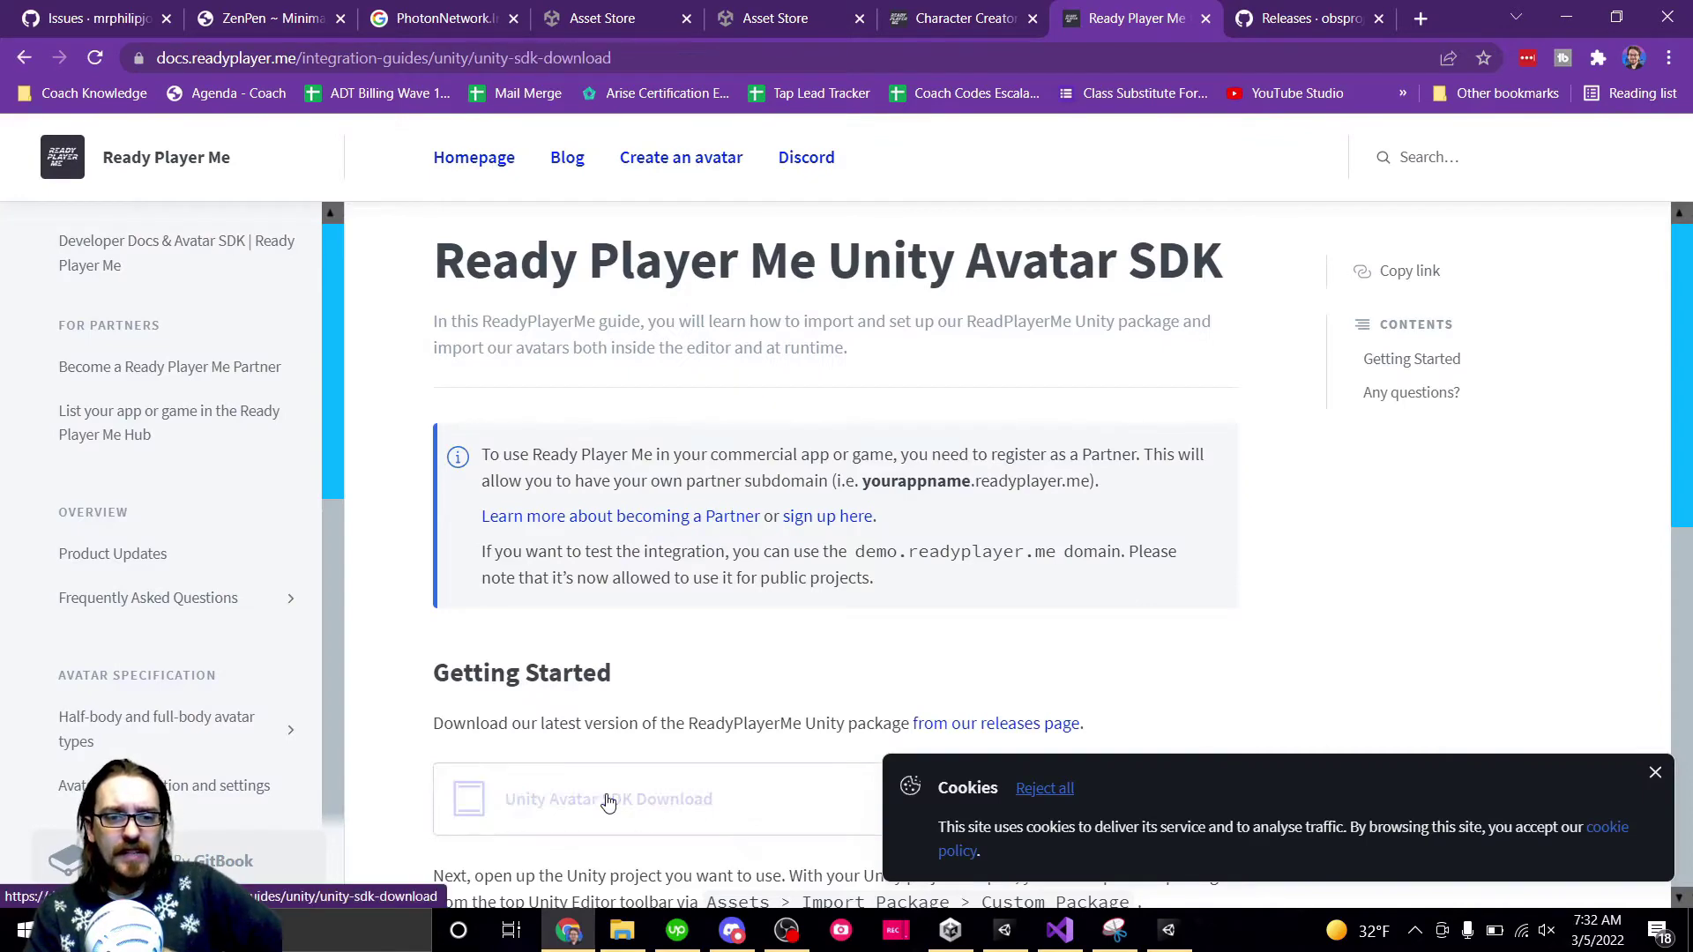
Open the latest release folder and save Ready Player Me_v1.7.3.unitypackage to the computer.
{"action": "left_click", "coordinate": [688, 474]}
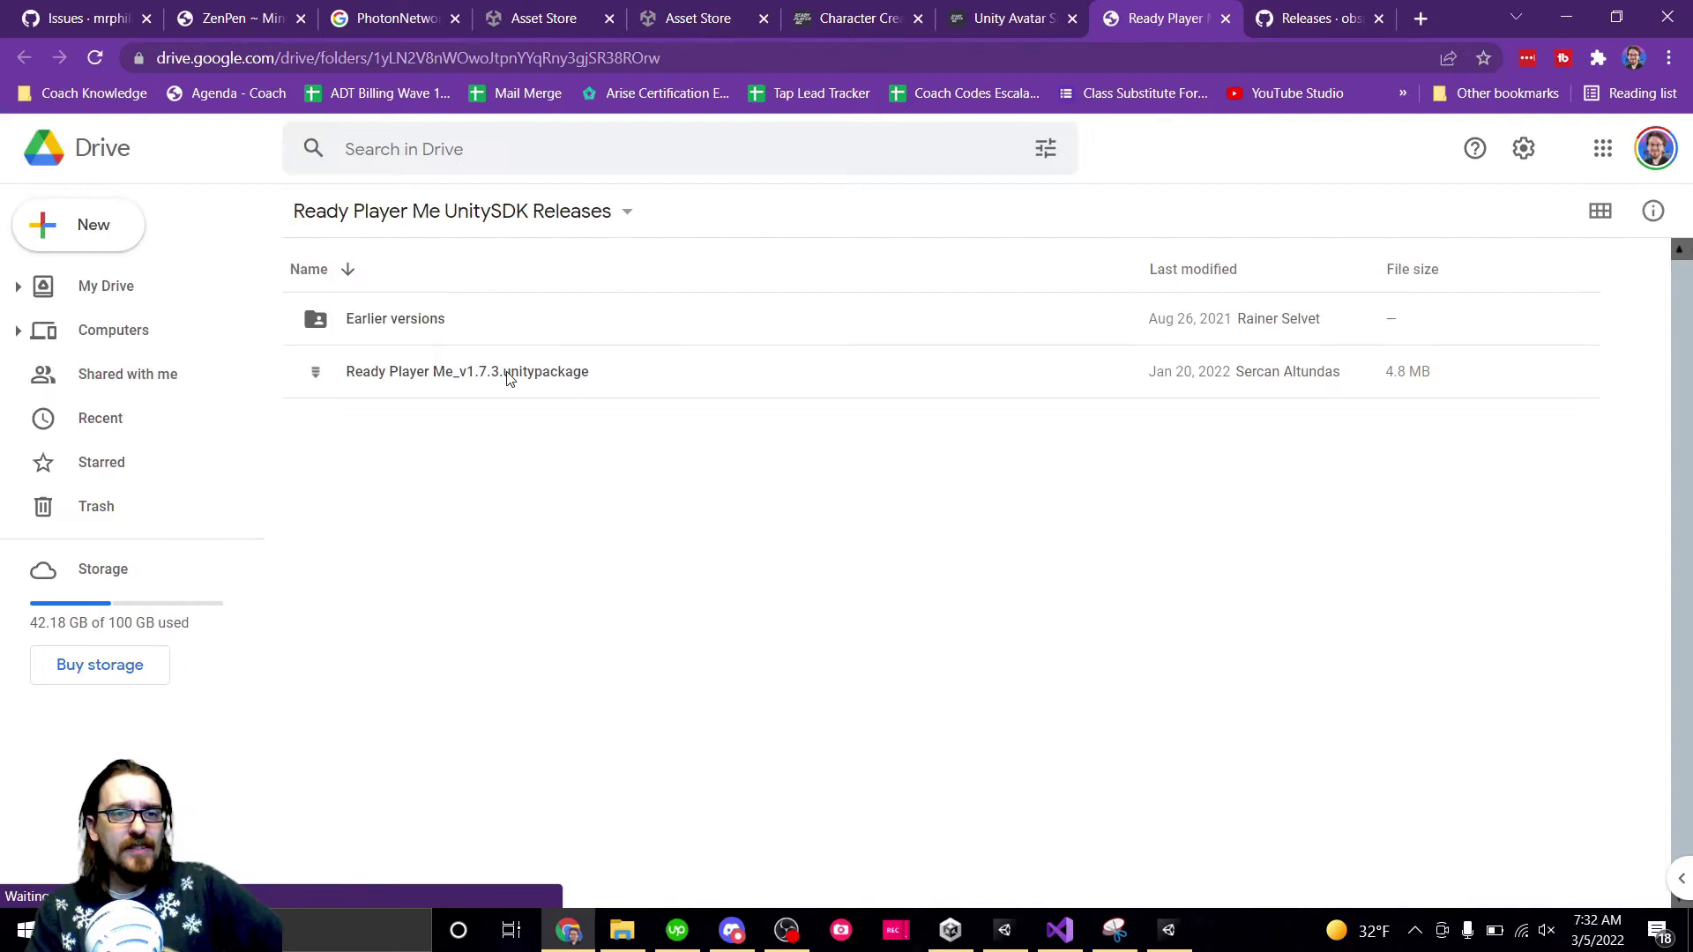
{"action": "left_click", "coordinate": [508, 377]}
{"action": "right_click", "coordinate": [510, 373]}
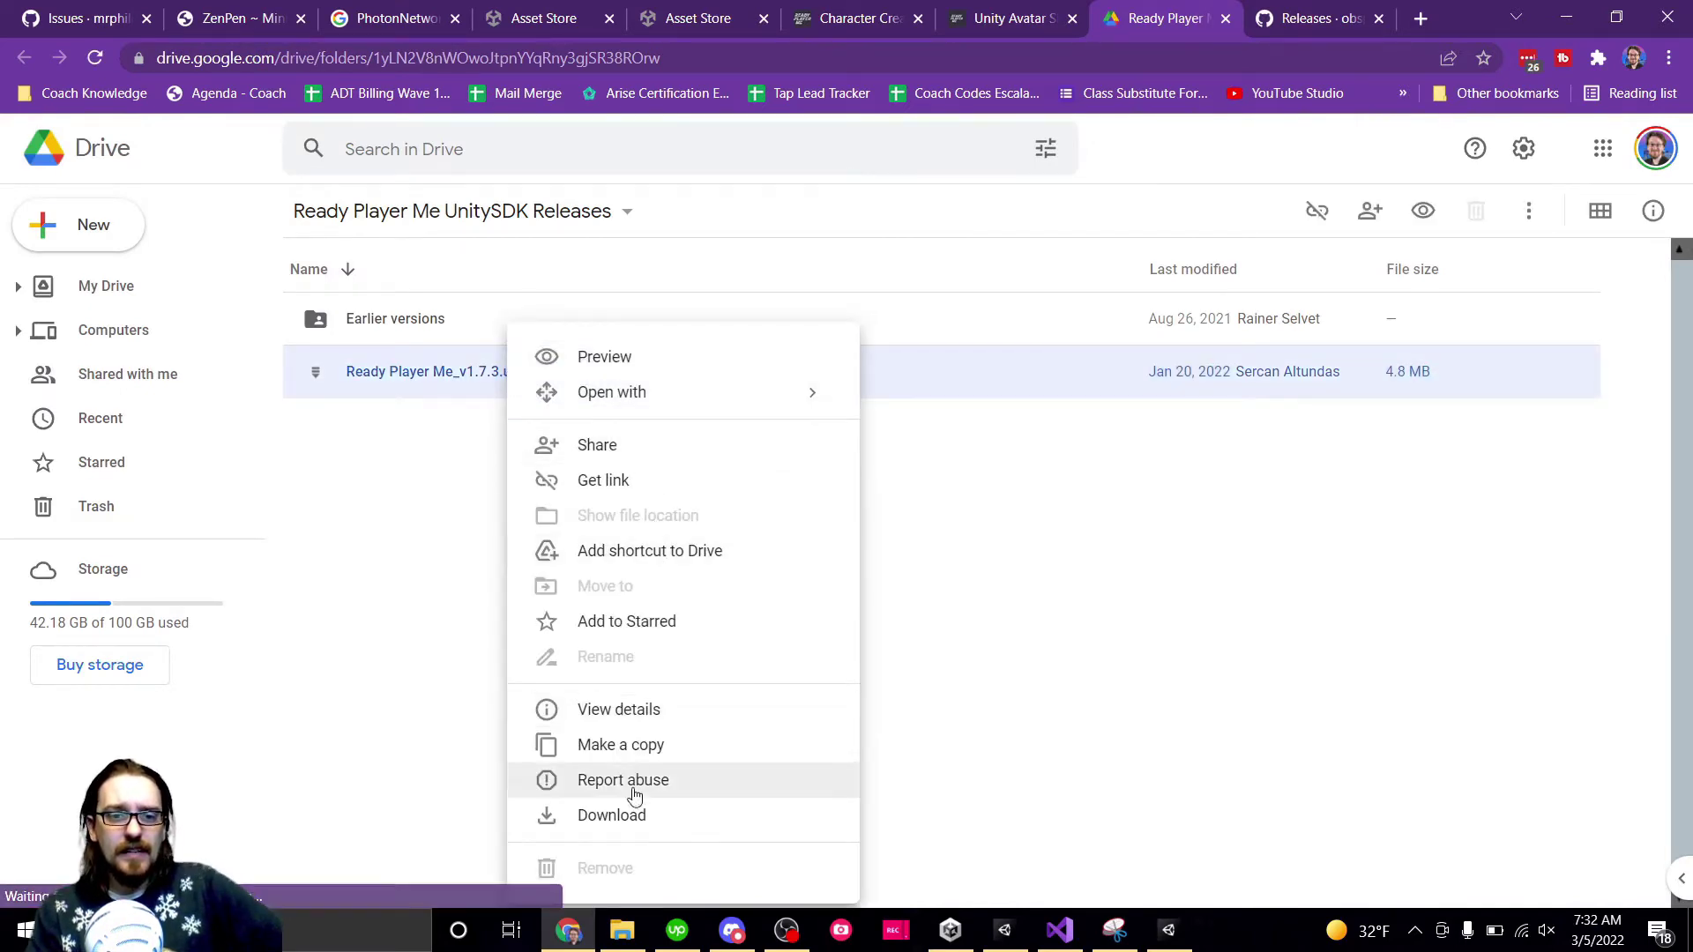
{"action": "left_click", "coordinate": [628, 816]}
{"action": "left_click", "coordinate": [943, 569]}
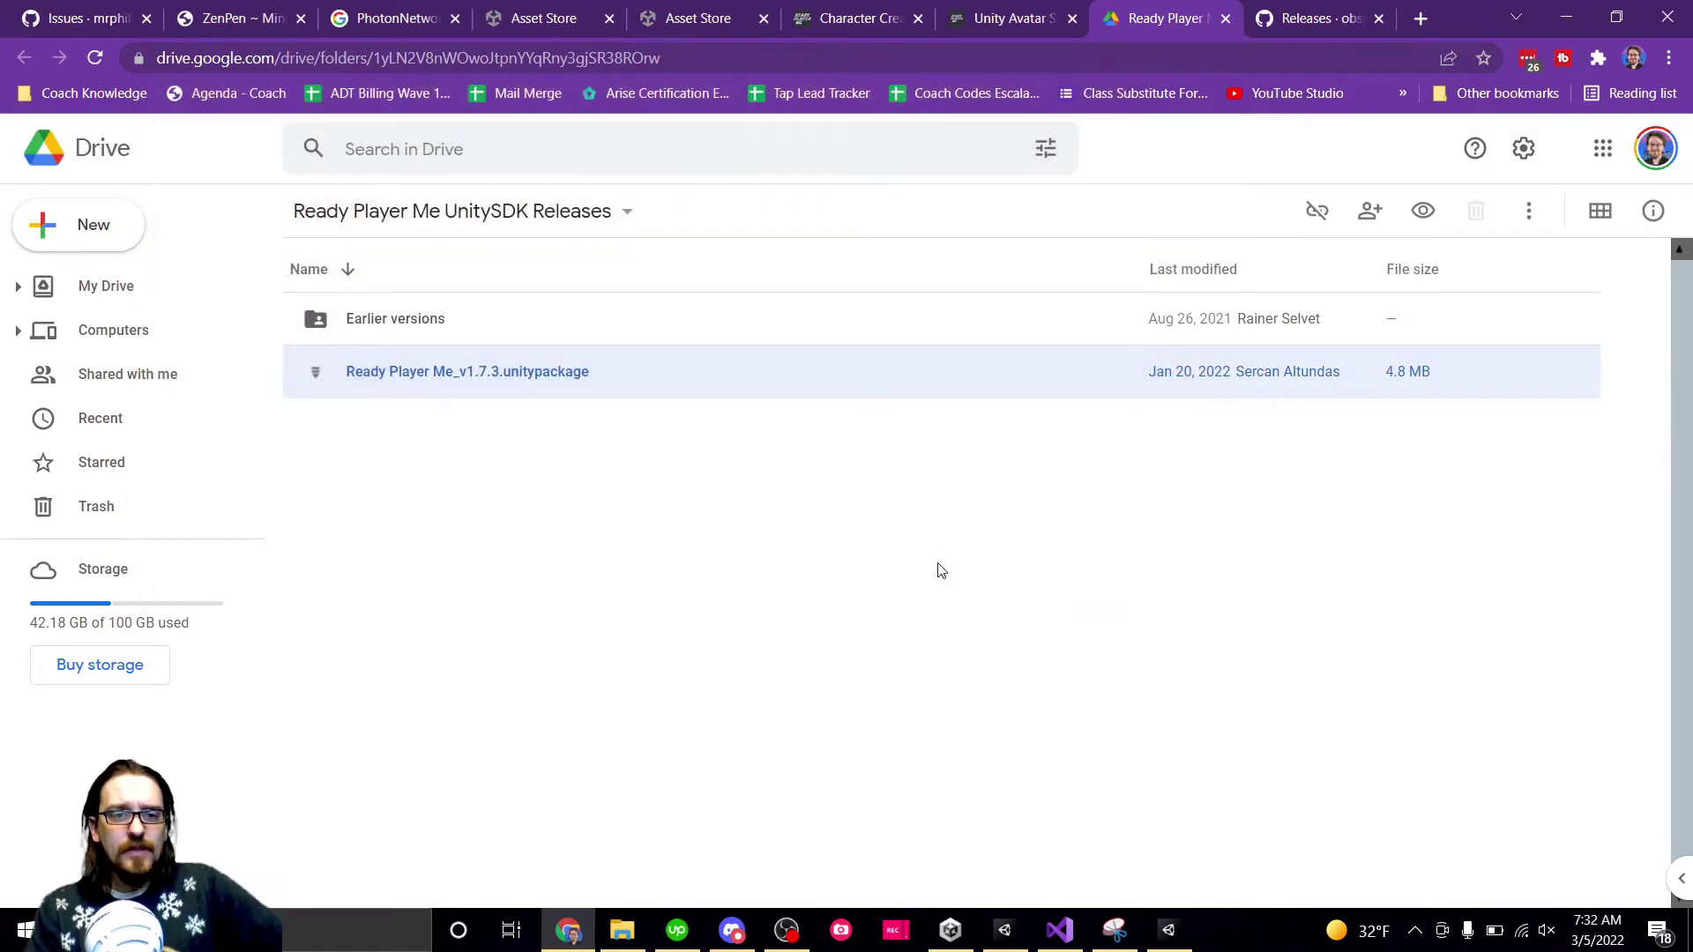
Switch to Unity and choose Assets > Import Package > Custom Package.
{"action": "key", "text": "alt+Tab"}
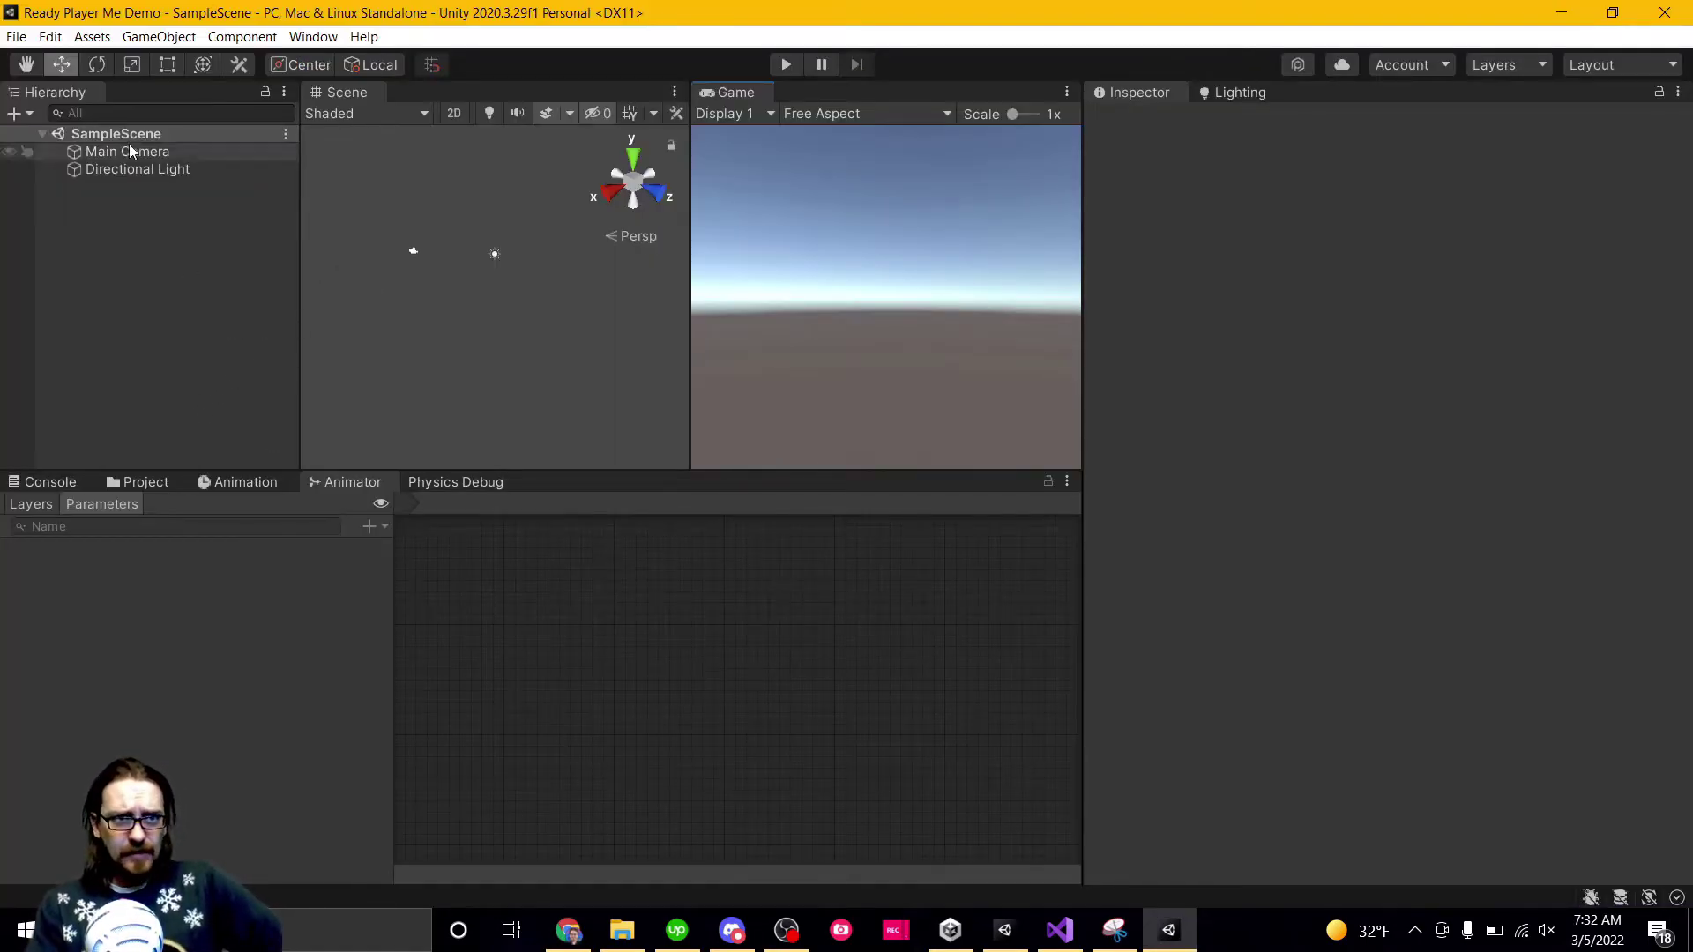
{"action": "left_click", "coordinate": [99, 41]}
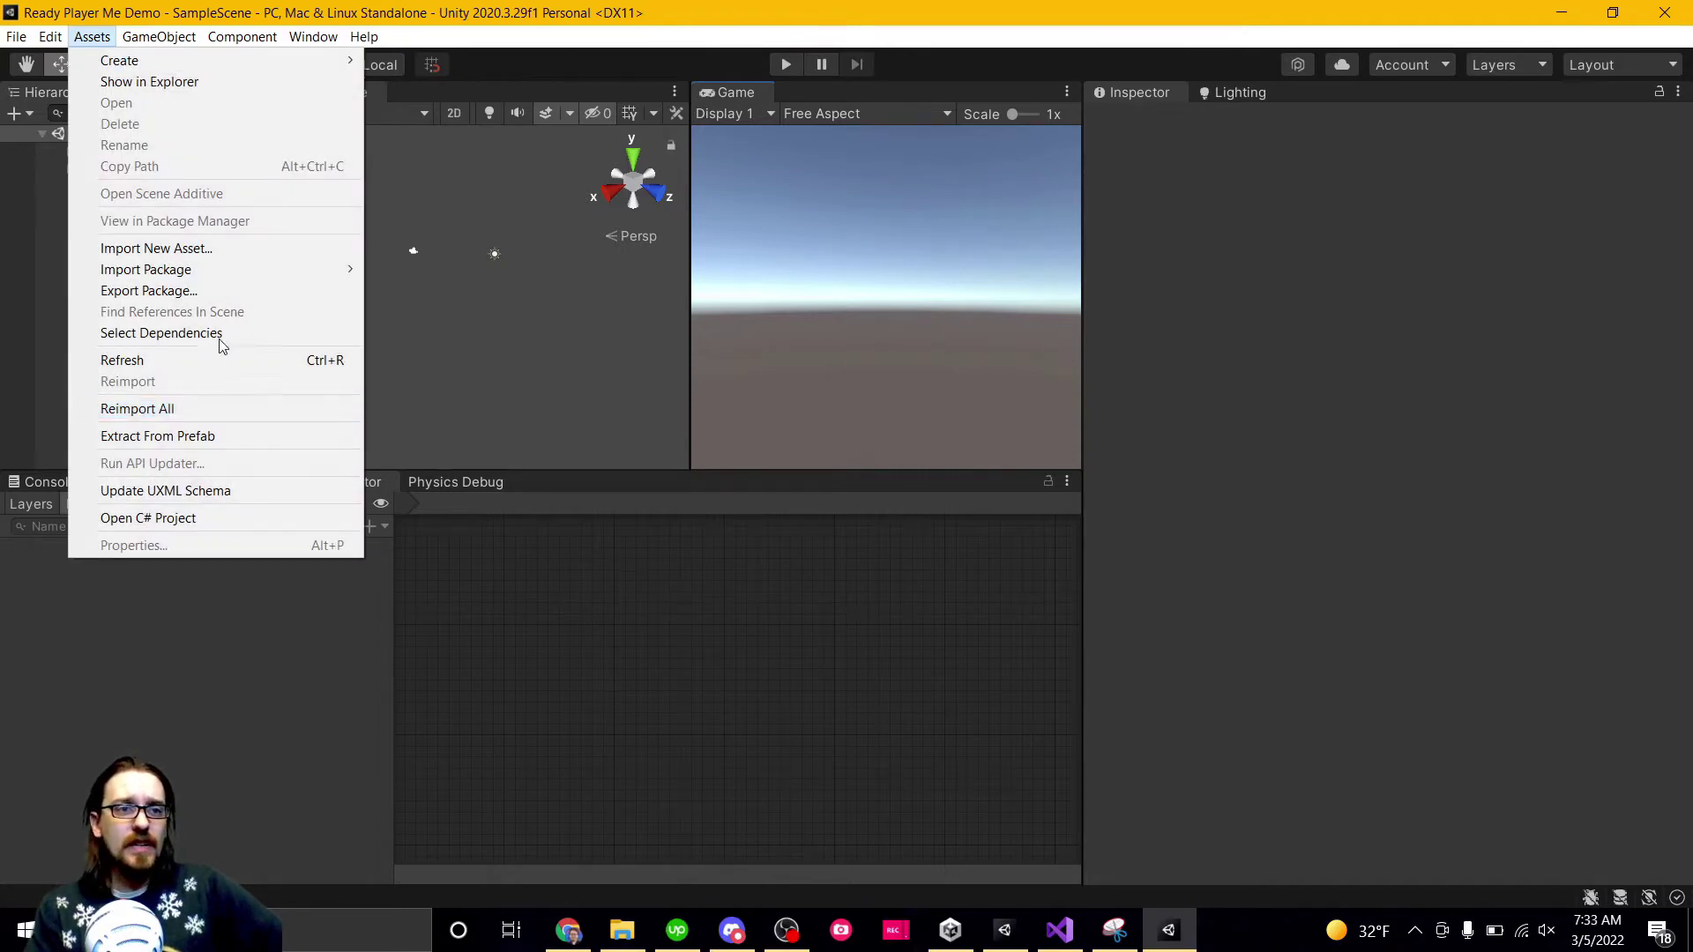
{"action": "mouse_move", "coordinate": [203, 271]}
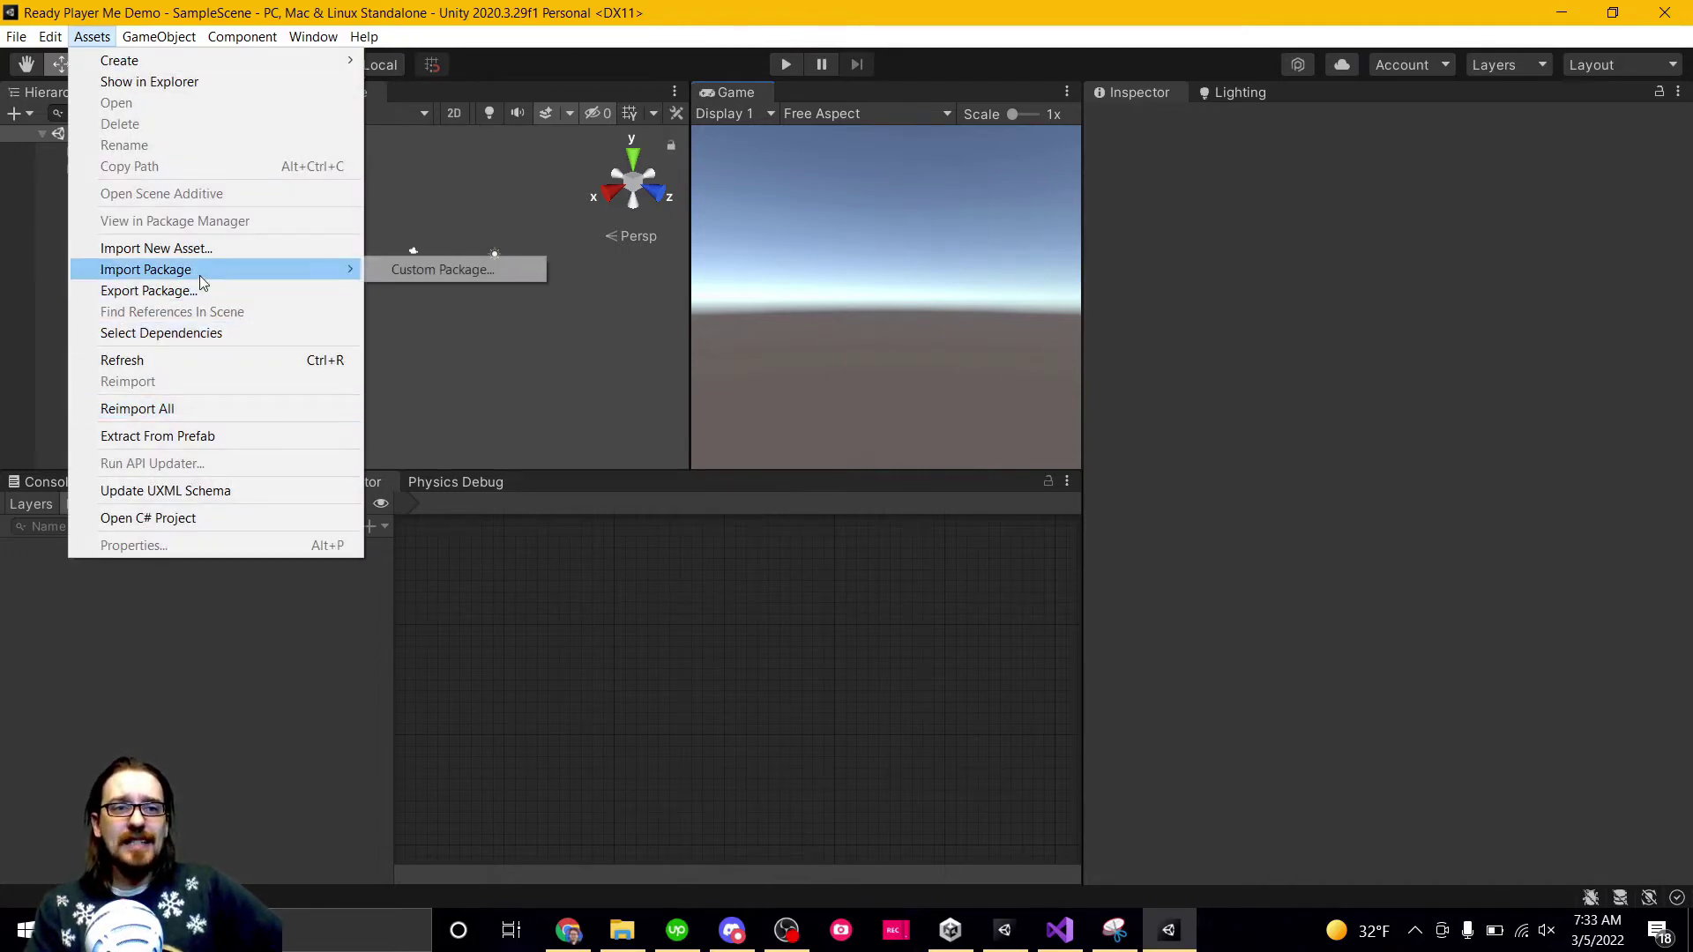
{"action": "left_click", "coordinate": [433, 270]}
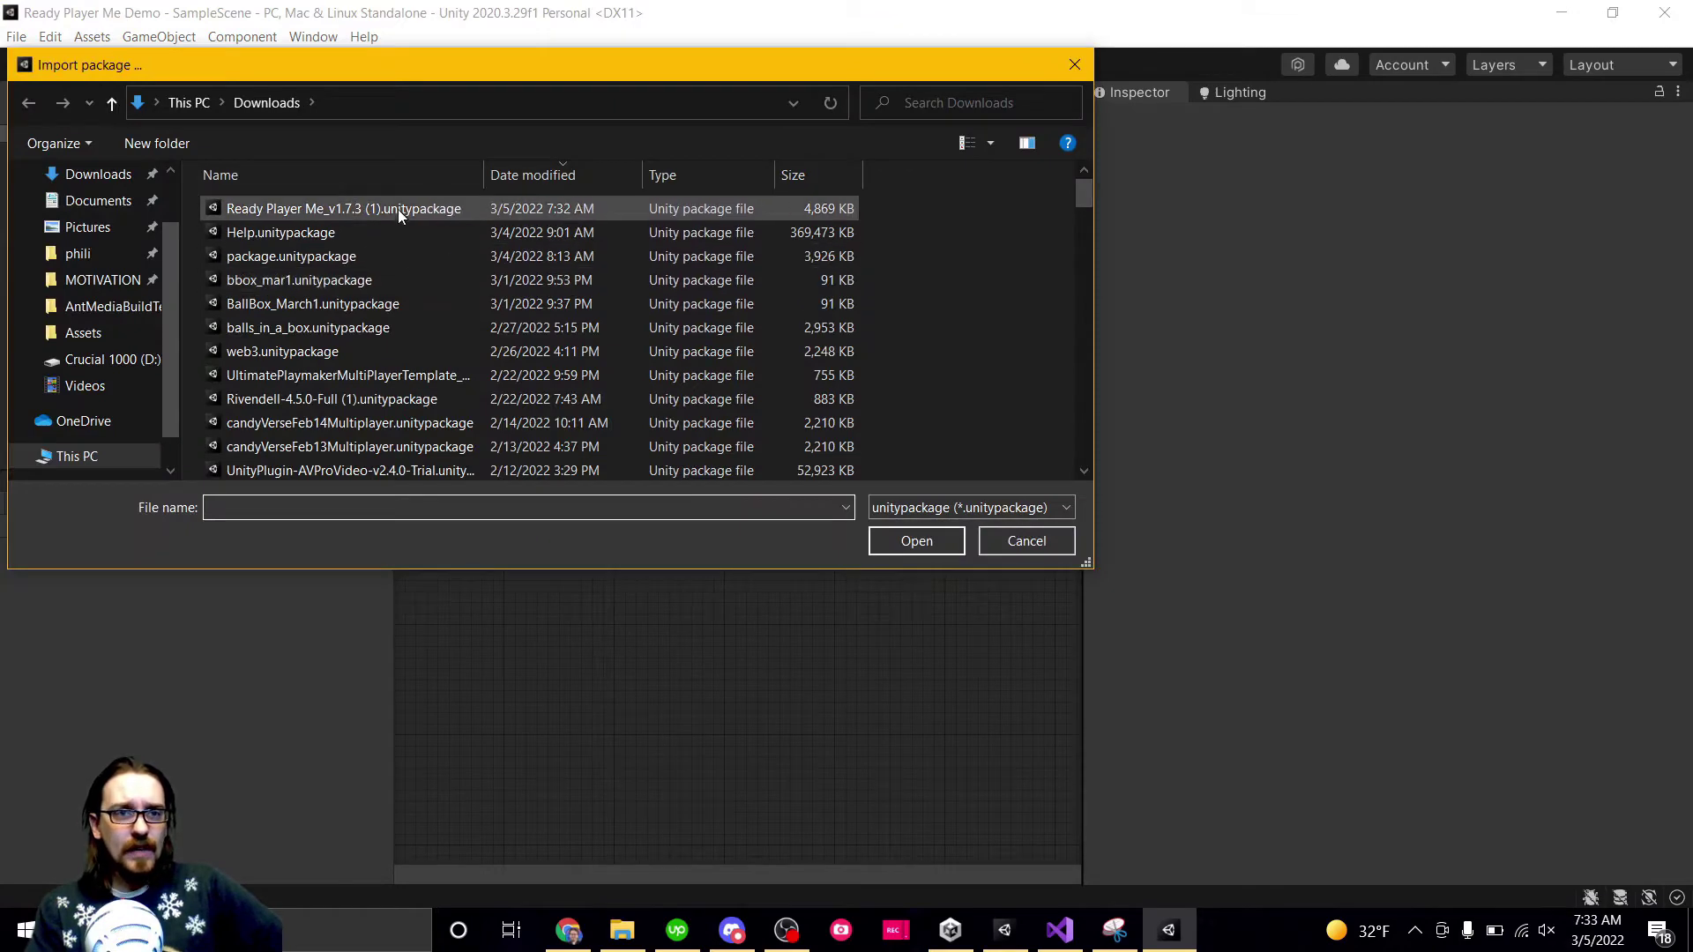
Pick Ready Player Me_v1.7.3.unitypackage and import all of its files.
{"action": "double_click", "coordinate": [397, 208]}
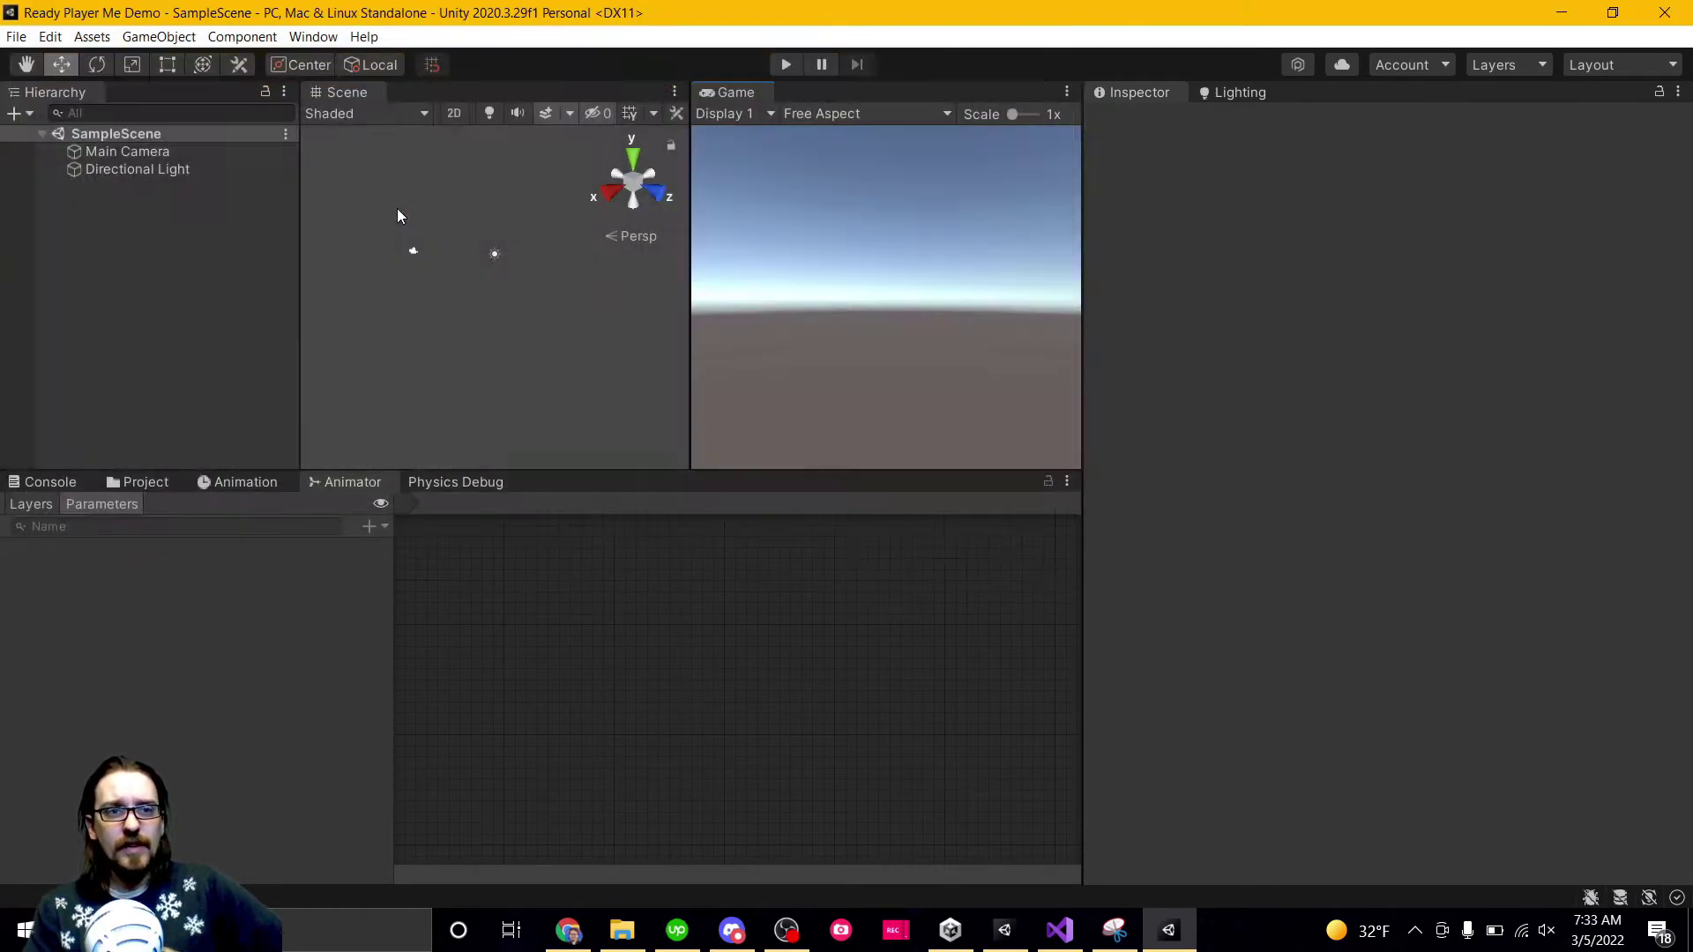
{"action": "left_click_drag", "start_coordinate": [515, 184], "coordinate": [501, 119]}
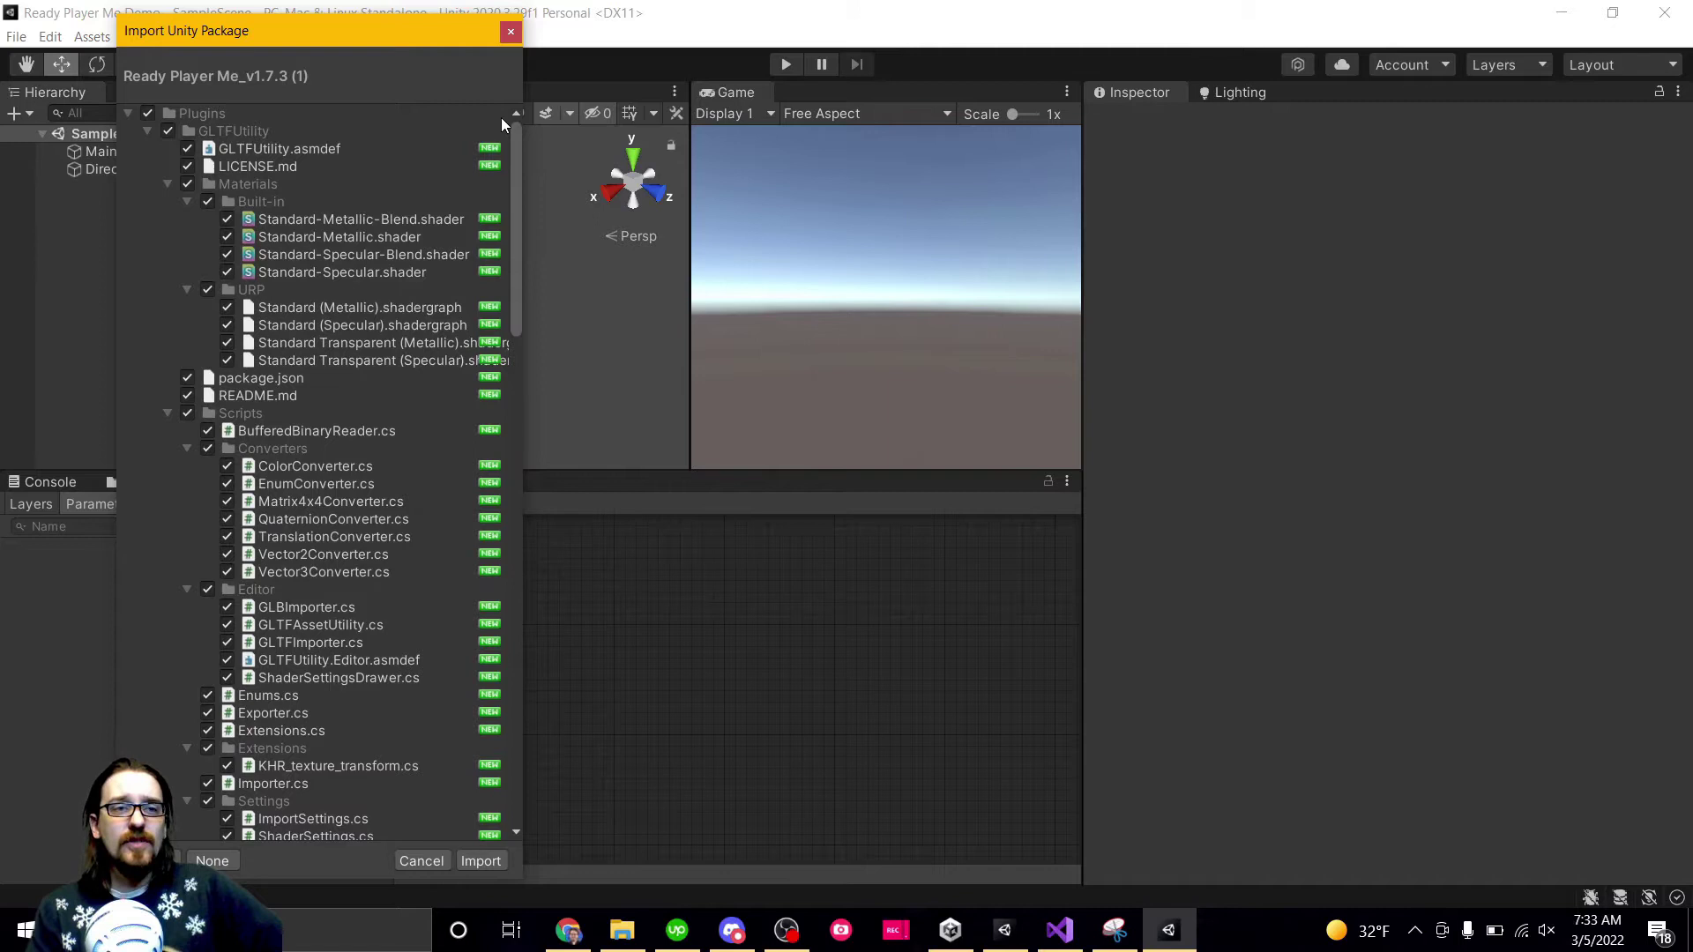
{"action": "left_click", "coordinate": [489, 866]}
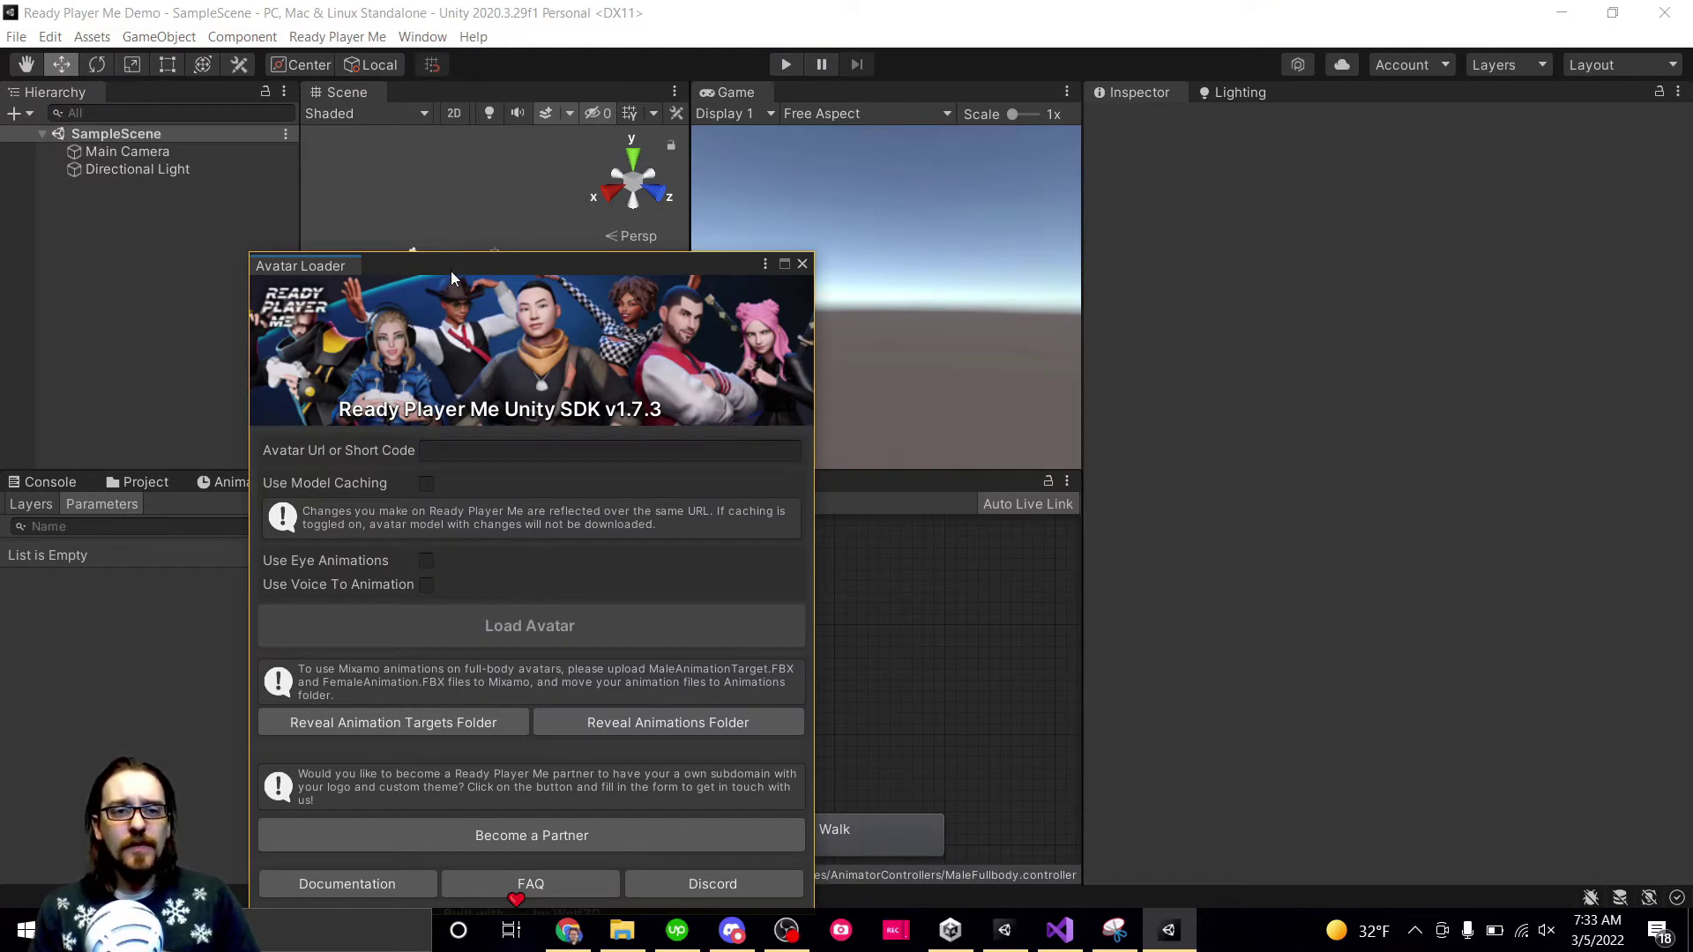
Move the Avatar Loader window up and to the right.
{"action": "left_click_drag", "start_coordinate": [451, 271], "coordinate": [604, 120]}
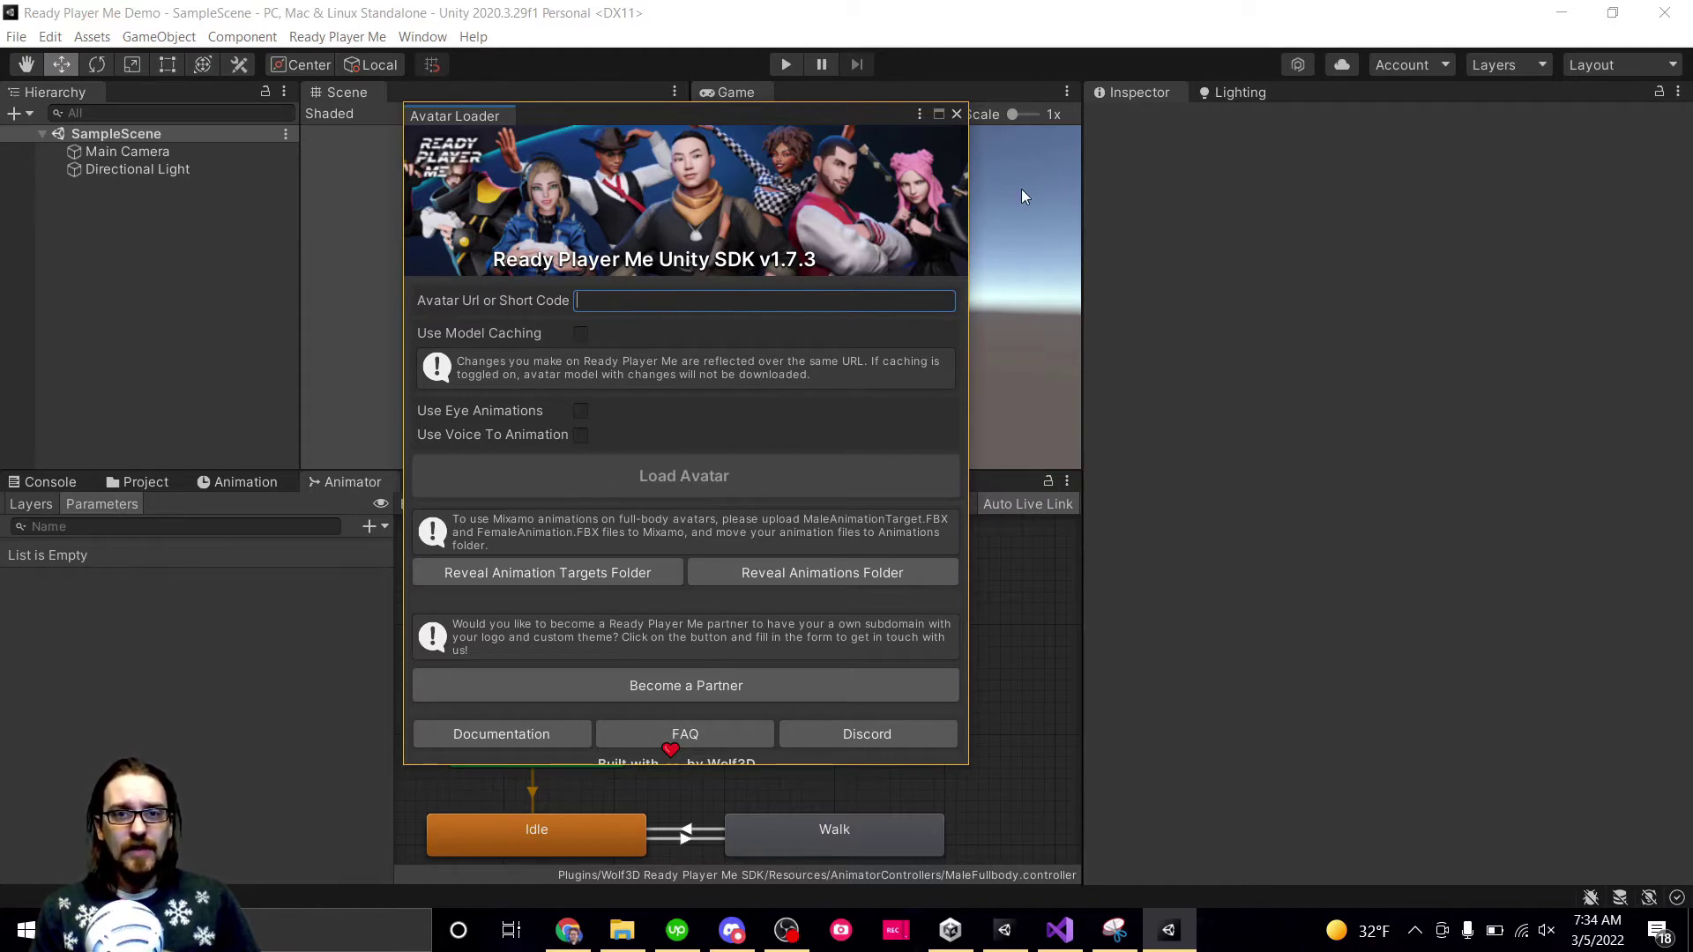
Close the Avatar Loader and make the Project browser taller.
{"action": "left_click", "coordinate": [957, 114]}
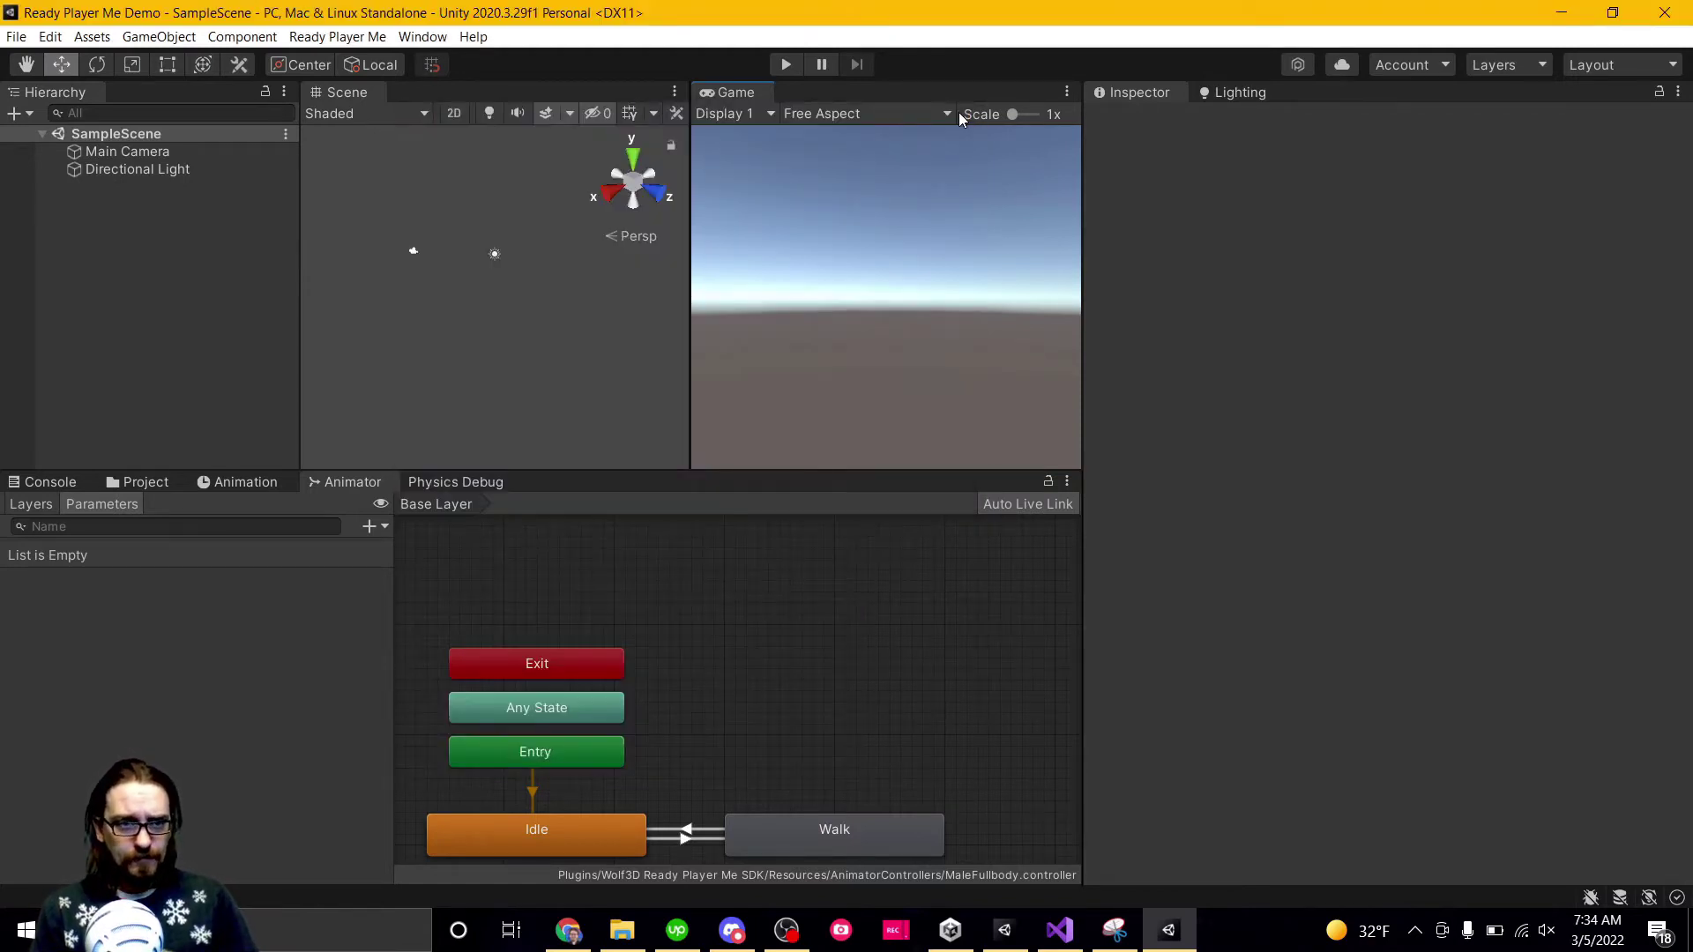
{"action": "left_click", "coordinate": [138, 482]}
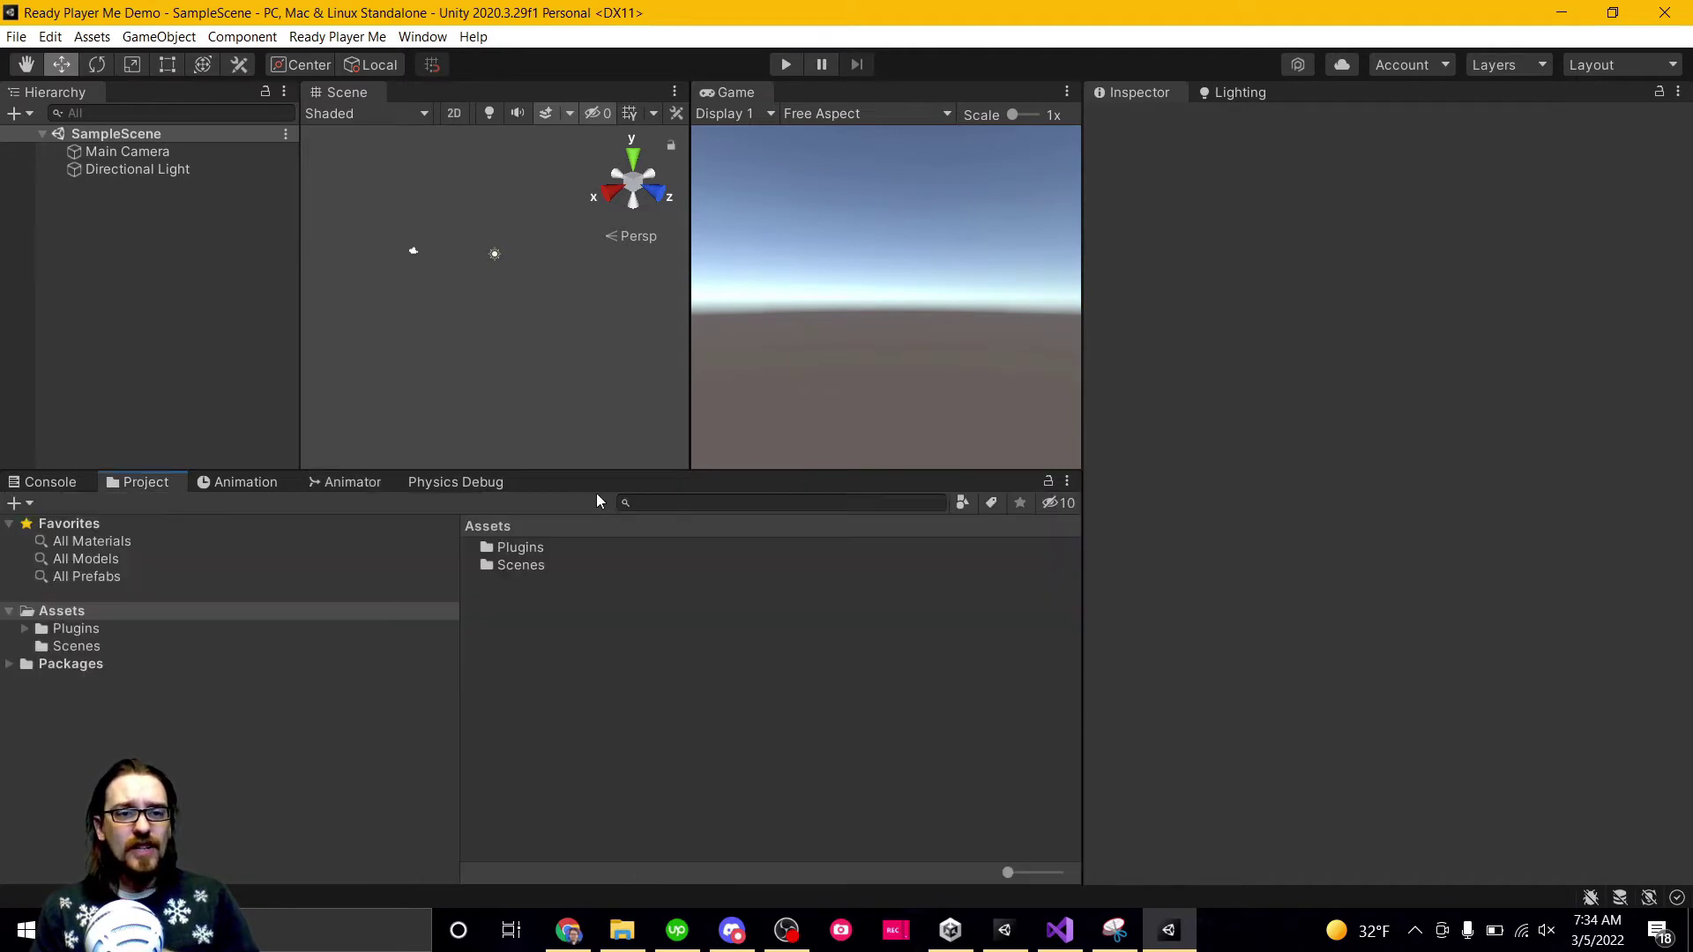
{"action": "left_click_drag", "start_coordinate": [627, 467], "coordinate": [603, 294]}
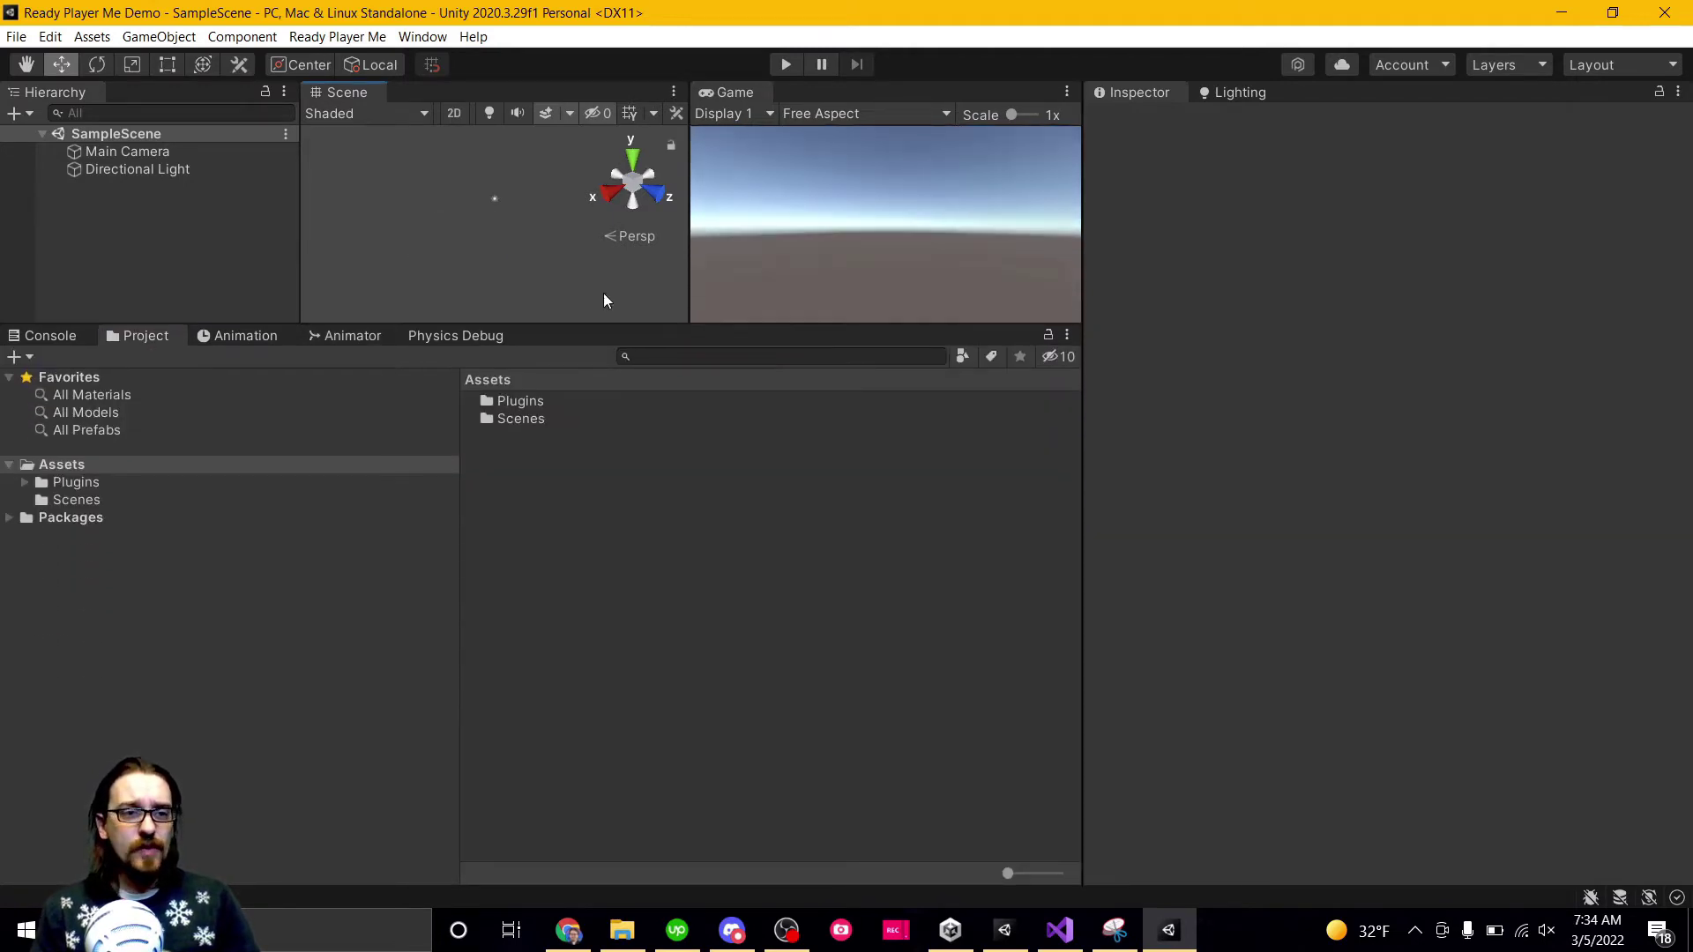
Browse Assets > Plugins, inspect Newtonsoft Json, and check the Console for errors.
{"action": "left_click", "coordinate": [40, 483]}
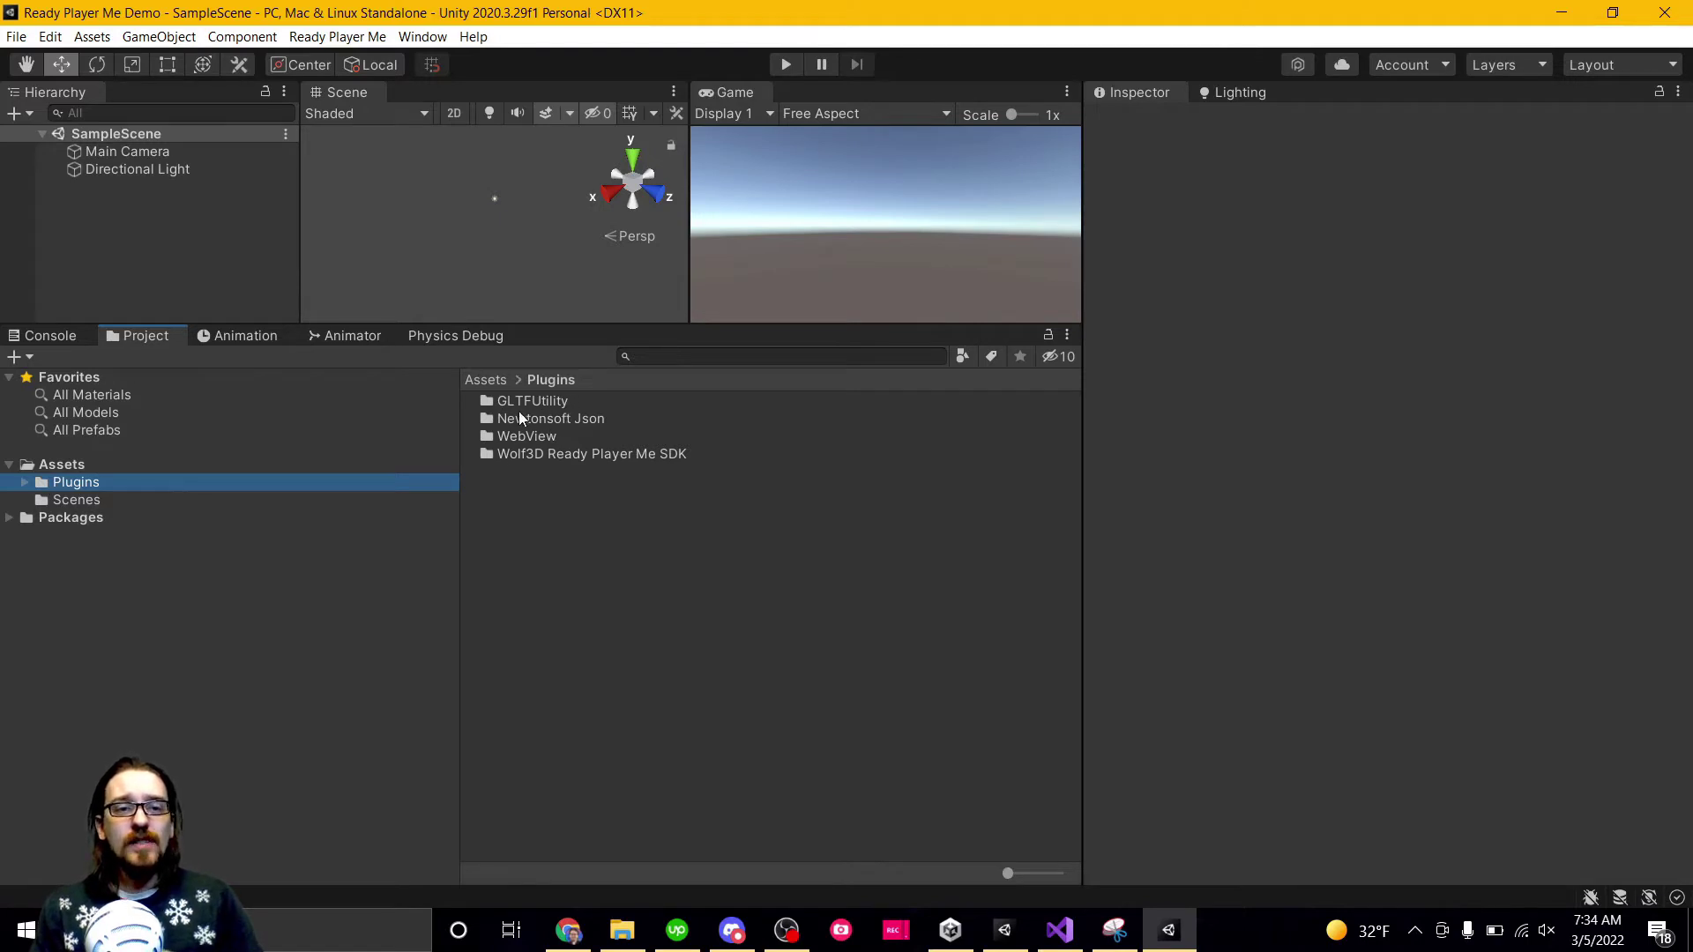
{"action": "left_click", "coordinate": [587, 421]}
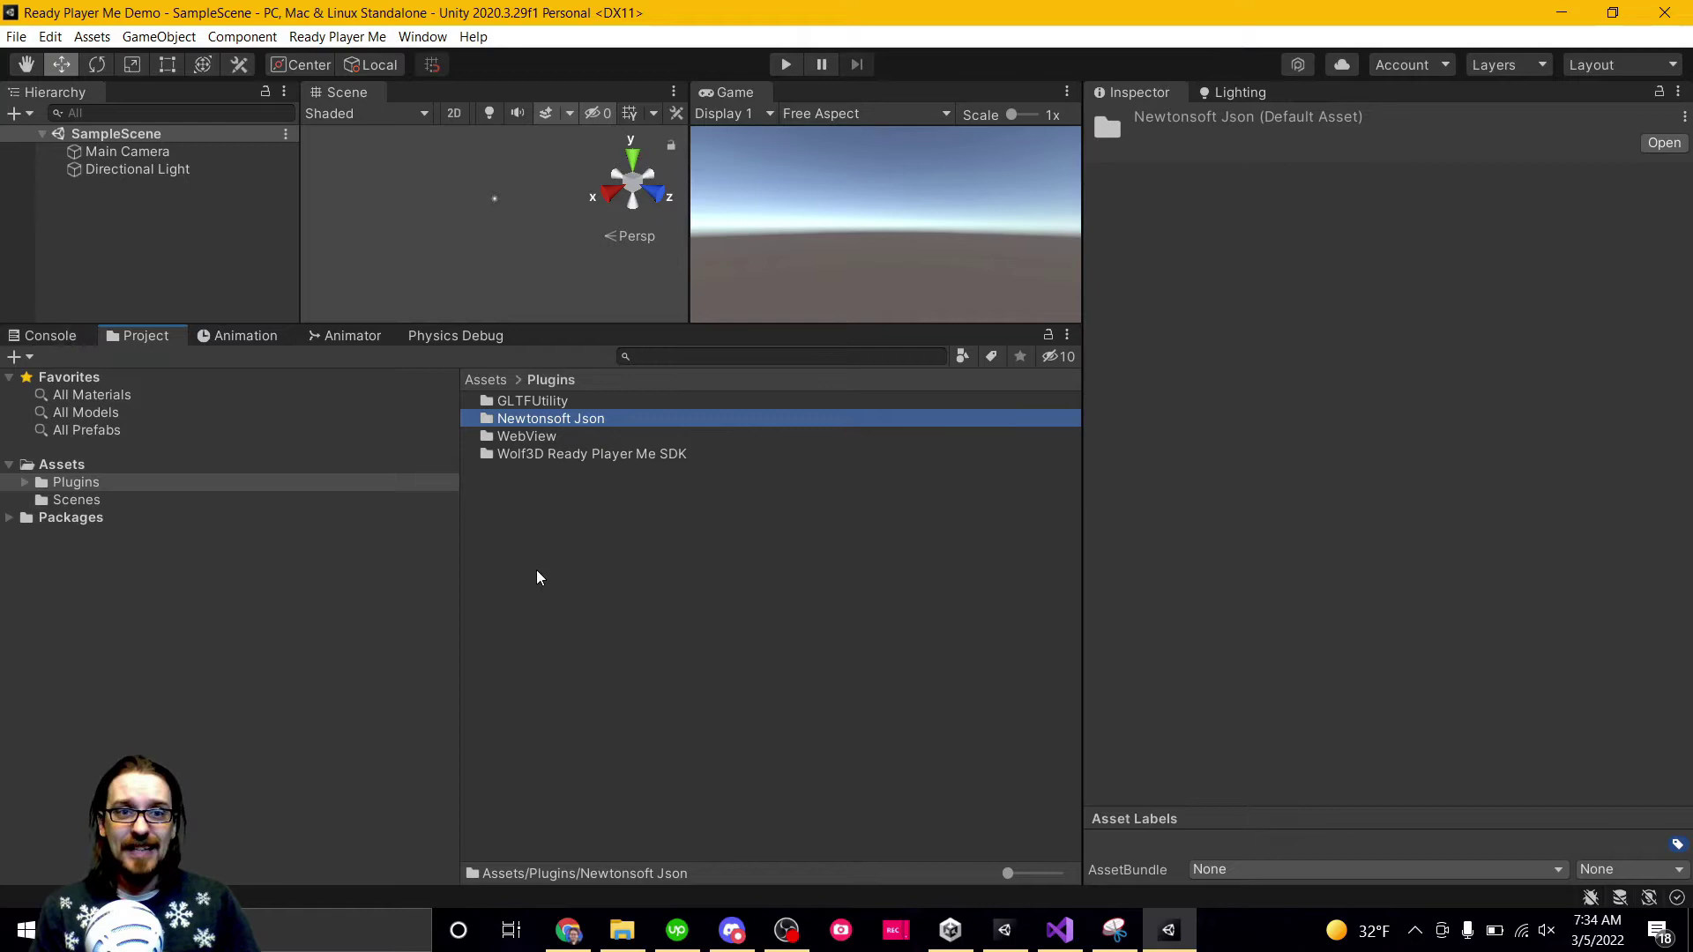
{"action": "left_click", "coordinate": [30, 341]}
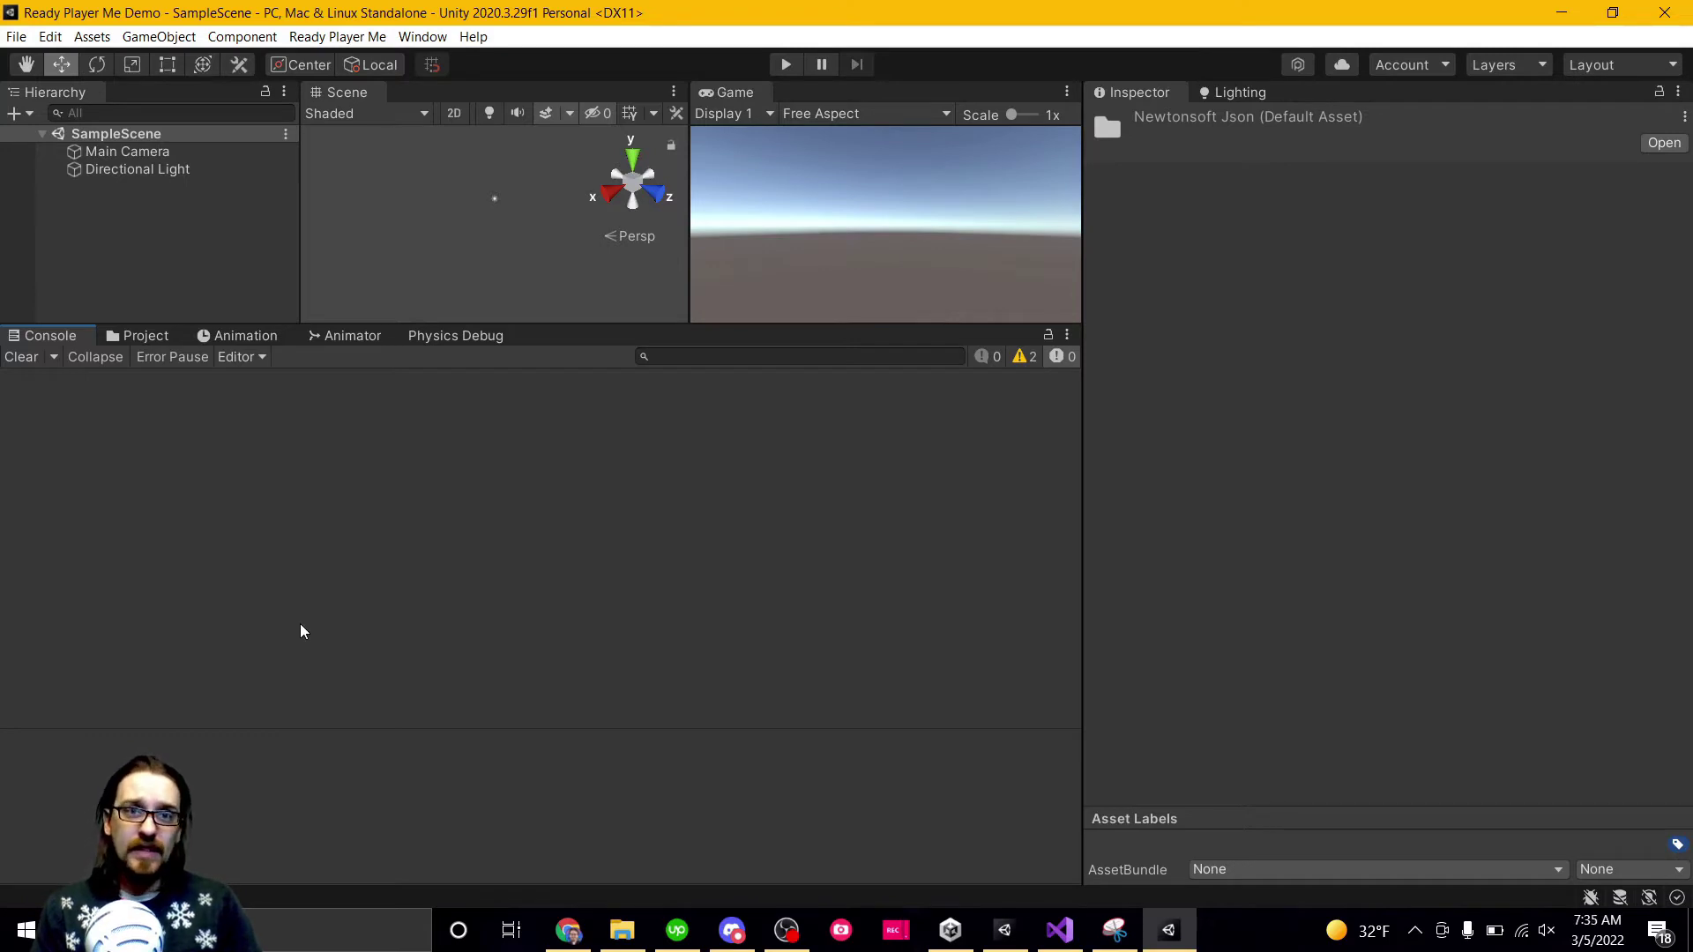
{"action": "left_click", "coordinate": [141, 336]}
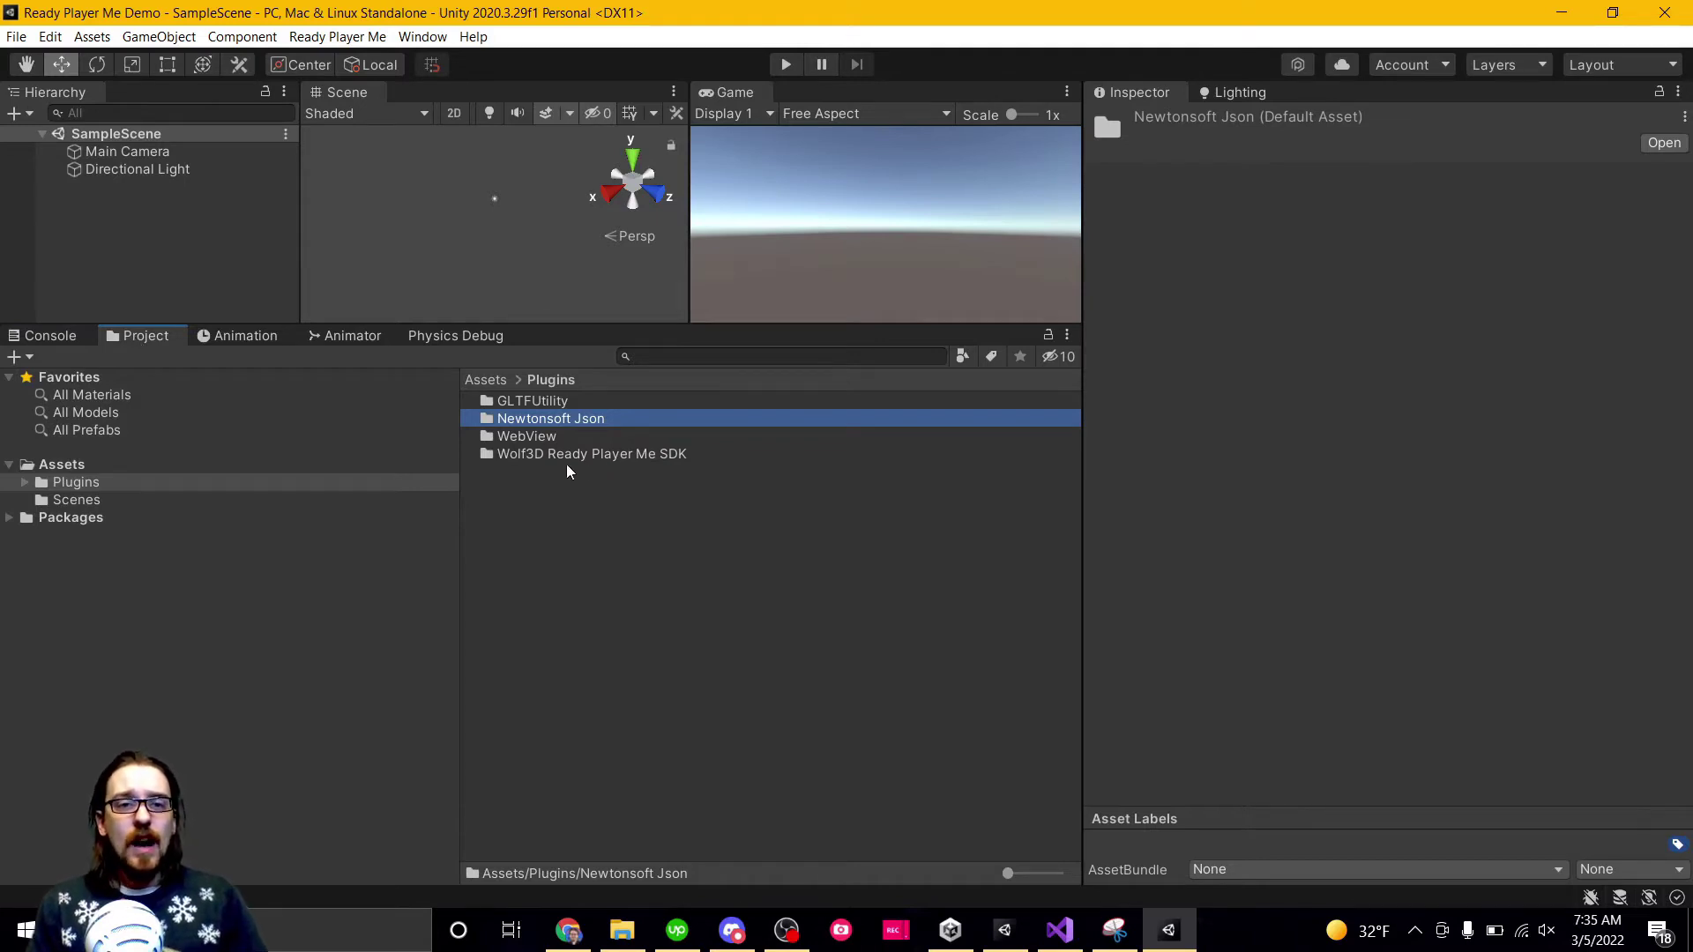
Check MaleAnimationTargetV2's Rig settings in the SDK's Resources > AnimationTargets folder.
{"action": "double_click", "coordinate": [541, 454]}
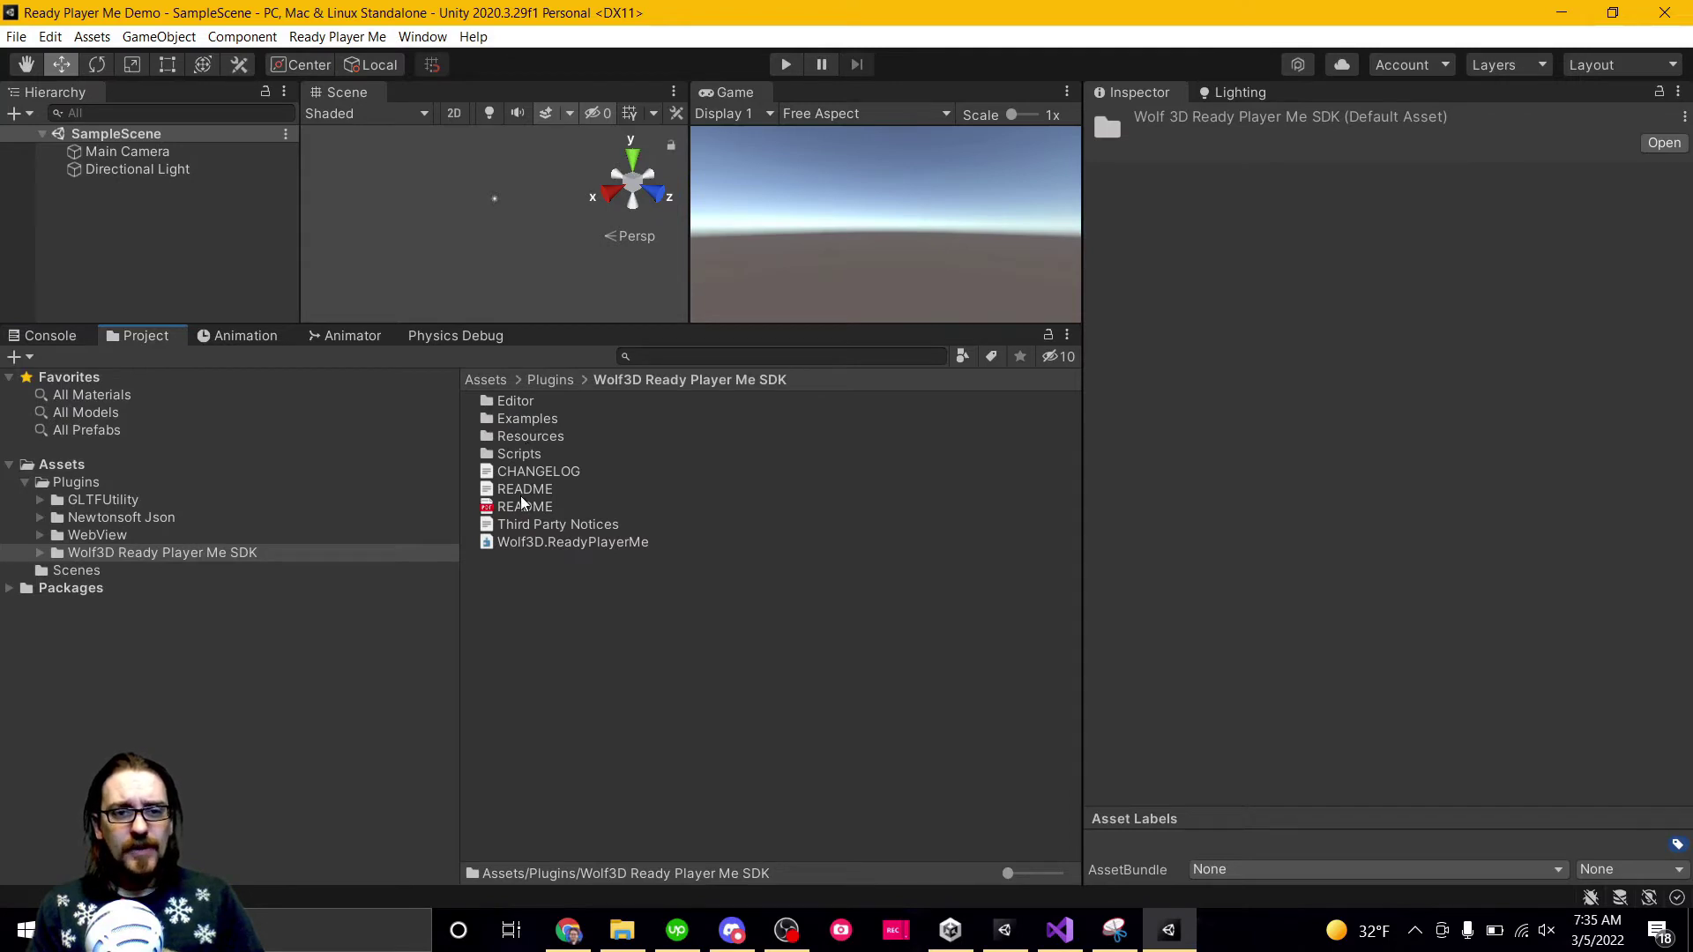
{"action": "double_click", "coordinate": [530, 438]}
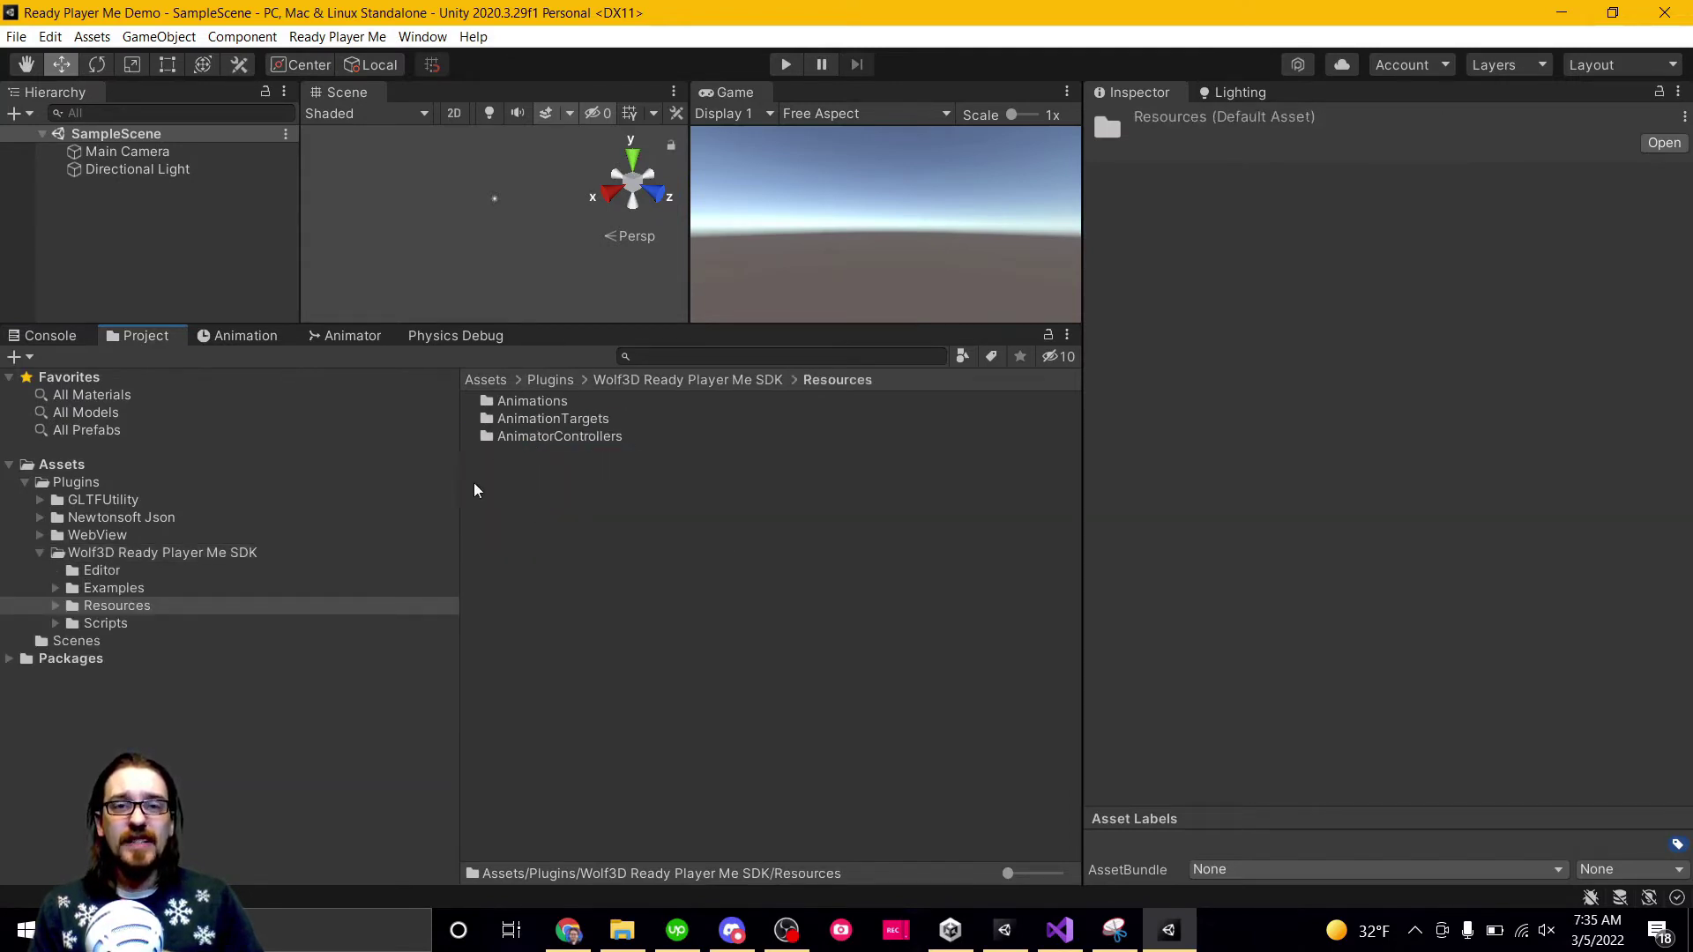
{"action": "left_click", "coordinate": [540, 418]}
{"action": "double_click", "coordinate": [541, 418]}
{"action": "left_click", "coordinate": [554, 418]}
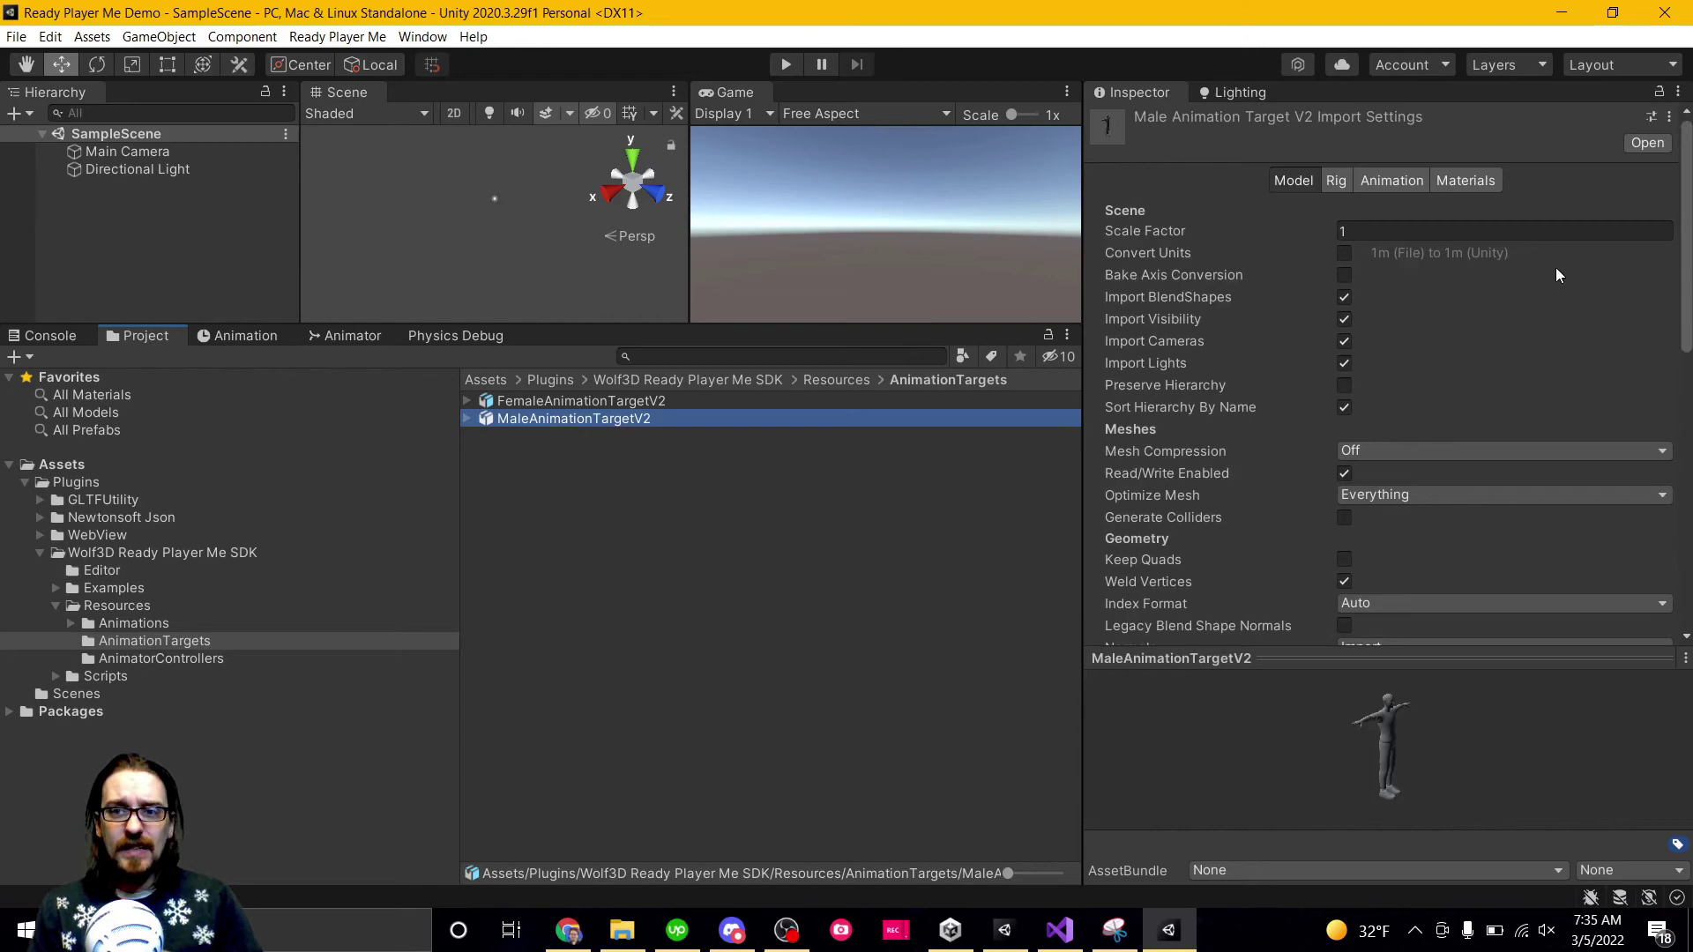
{"action": "scroll", "coordinate": [1527, 409], "scroll_direction": "down", "scroll_amount": 4}
{"action": "scroll", "coordinate": [1527, 409], "scroll_direction": "up", "scroll_amount": 4}
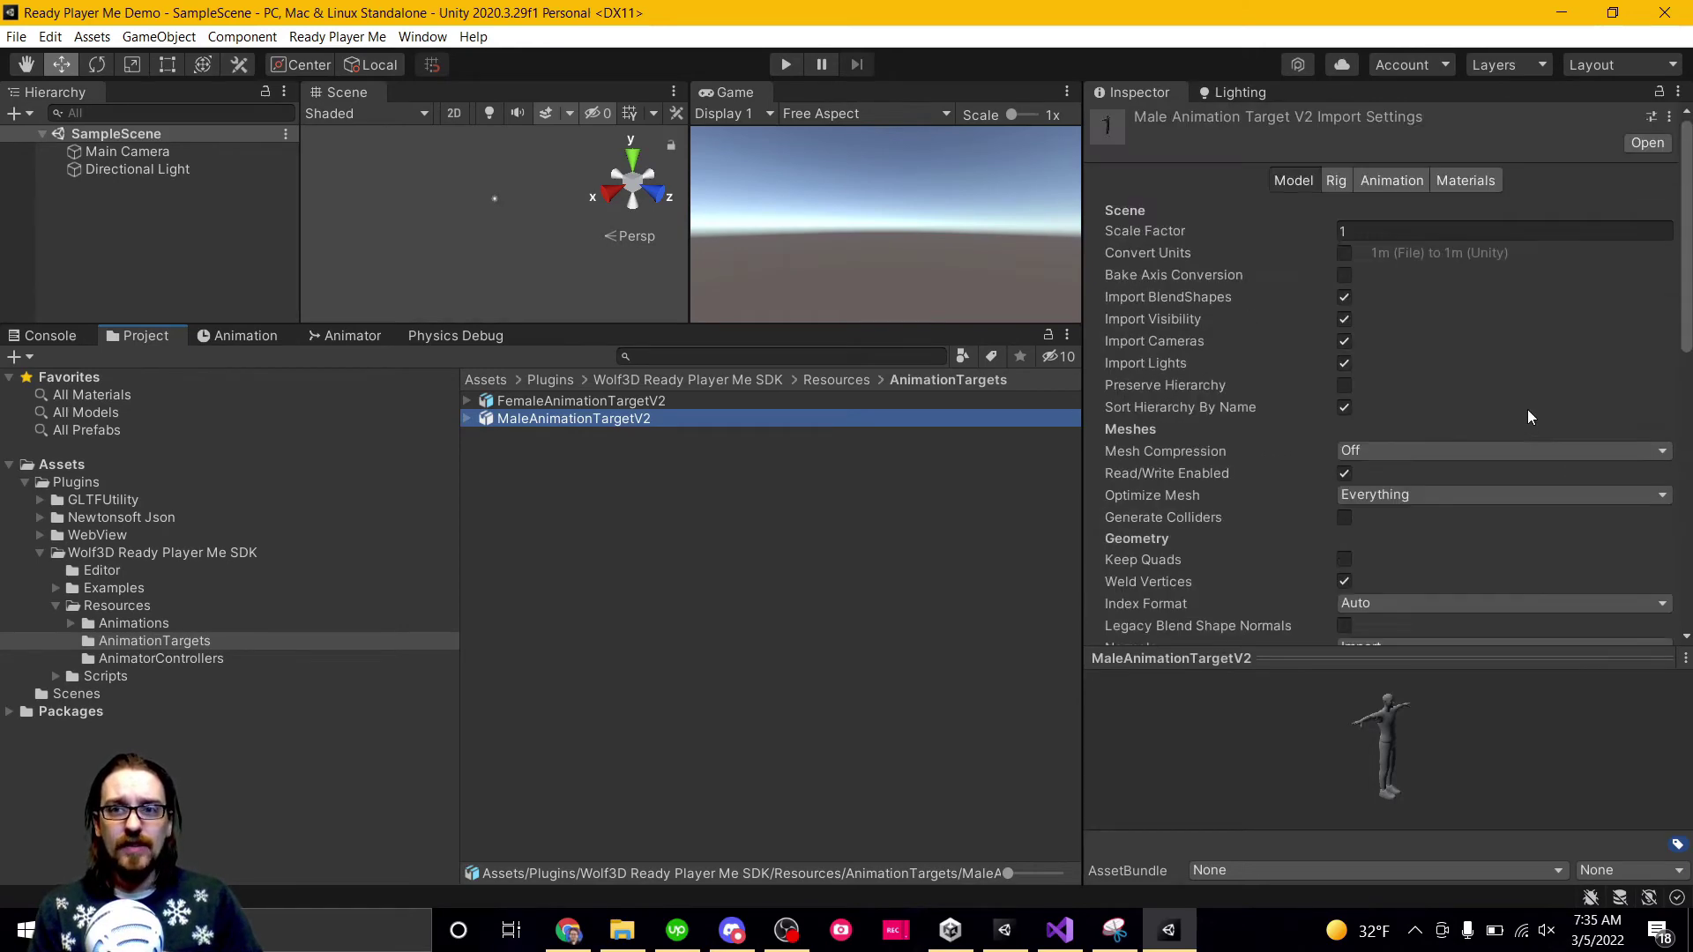
{"action": "left_click", "coordinate": [1332, 180]}
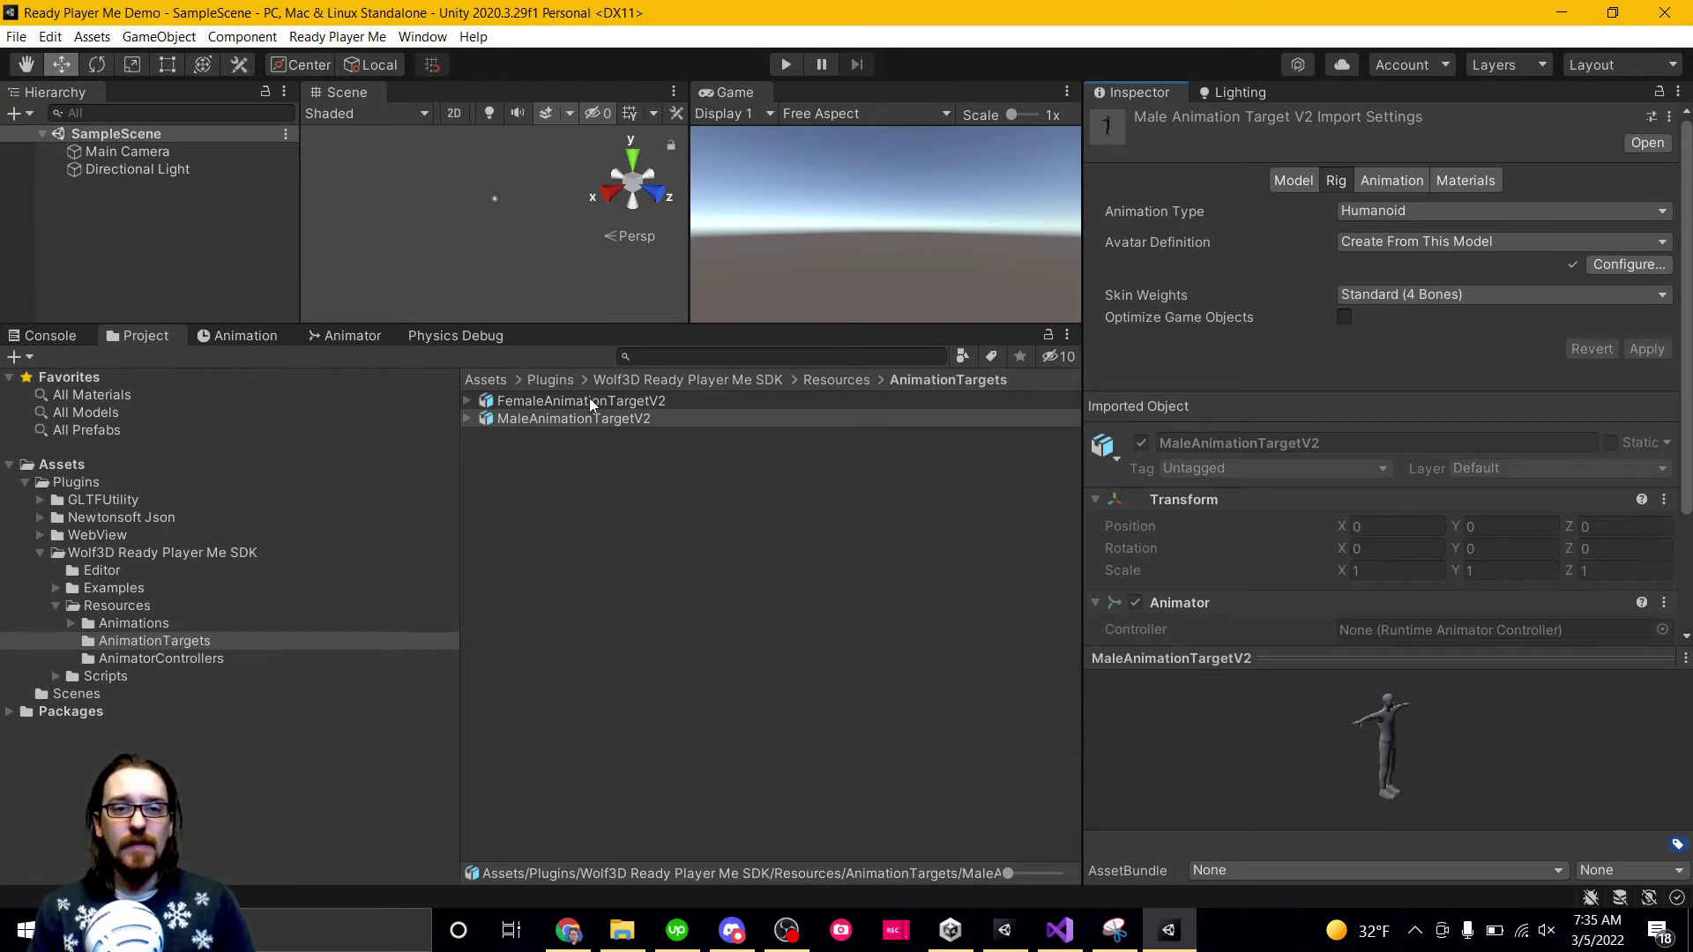
Open the MaleFullbody controller from AnimatorControllers in the Animator window.
{"action": "left_click", "coordinate": [822, 379]}
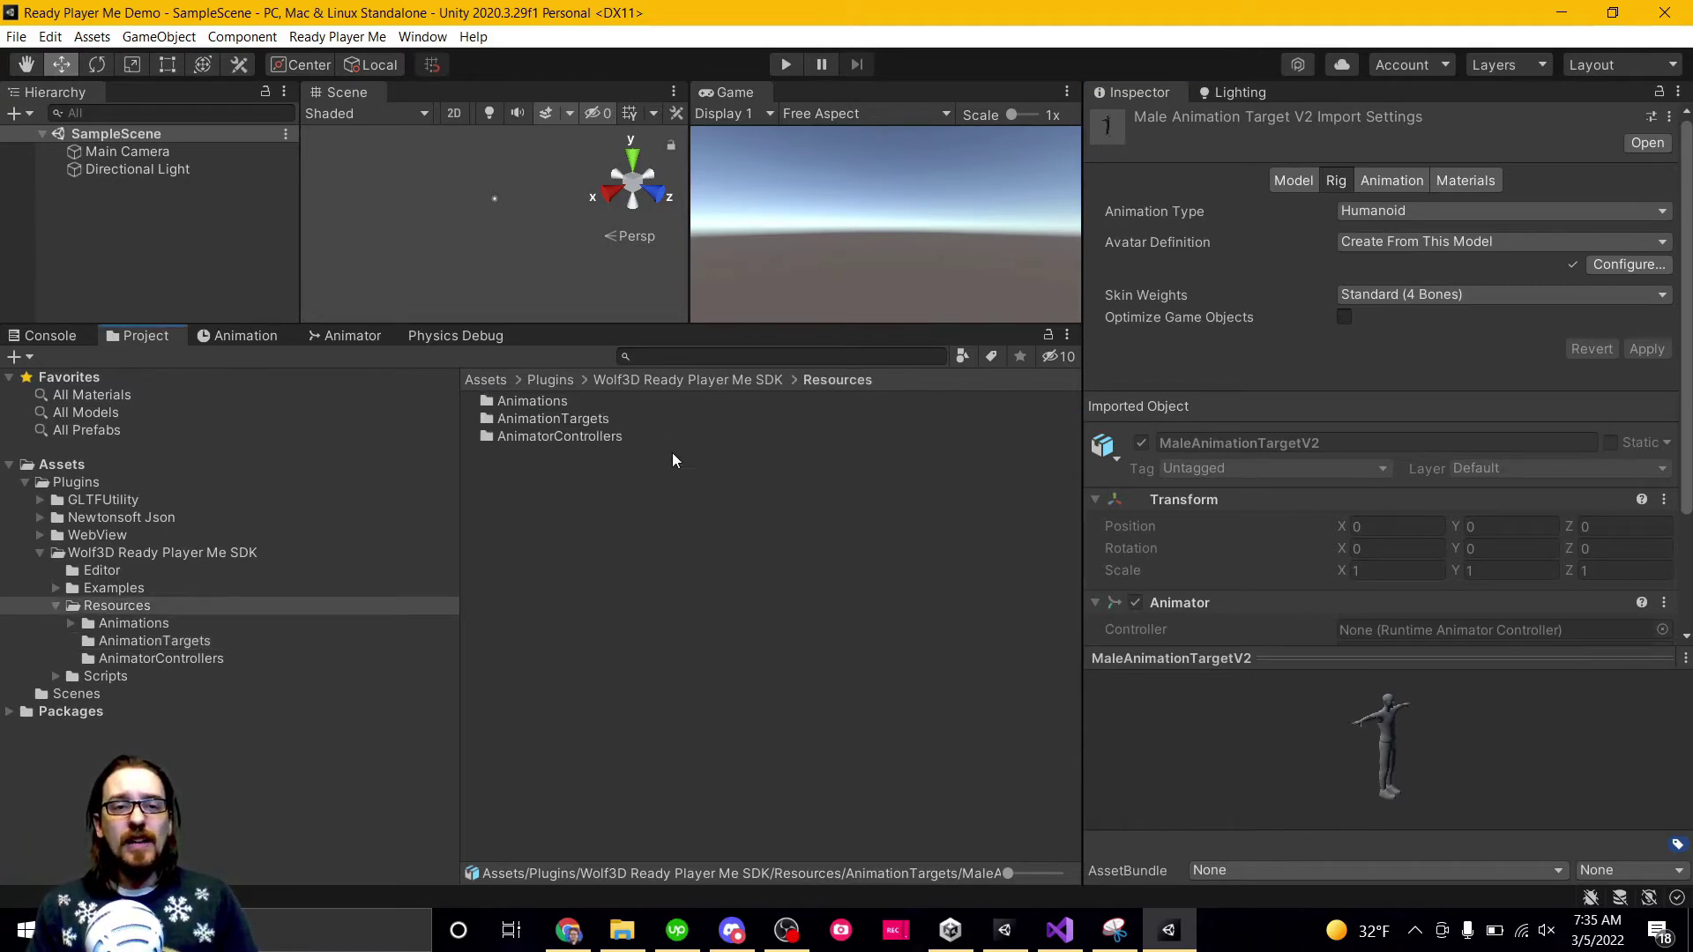
{"action": "double_click", "coordinate": [553, 437]}
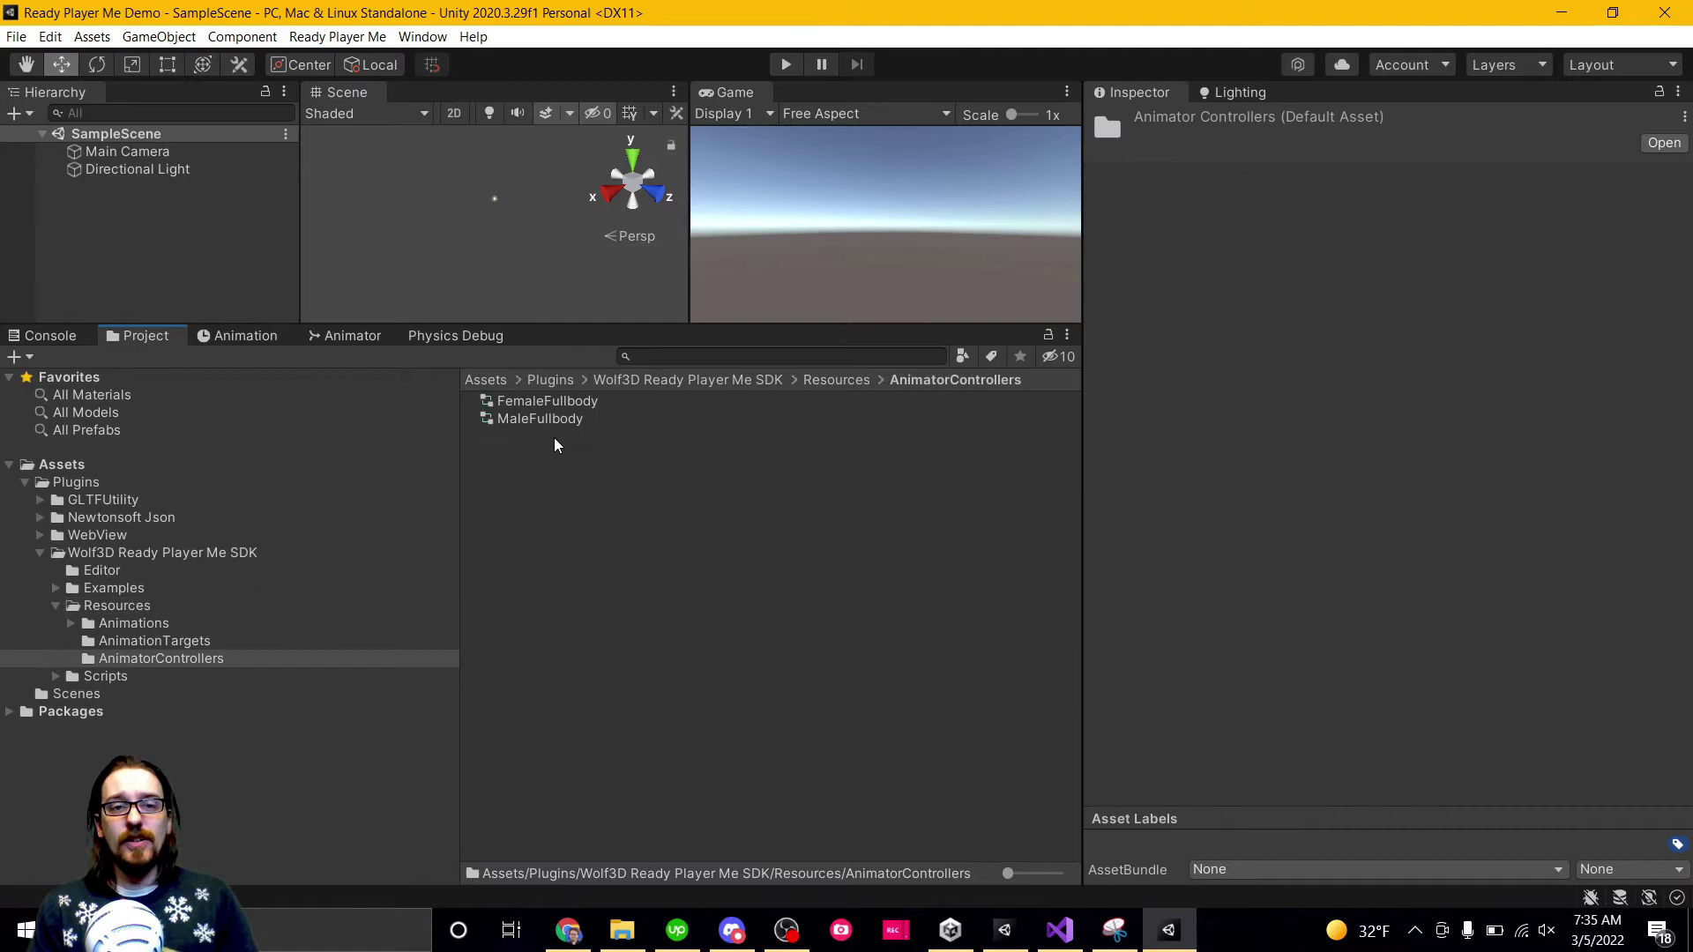
{"action": "left_click", "coordinate": [548, 424]}
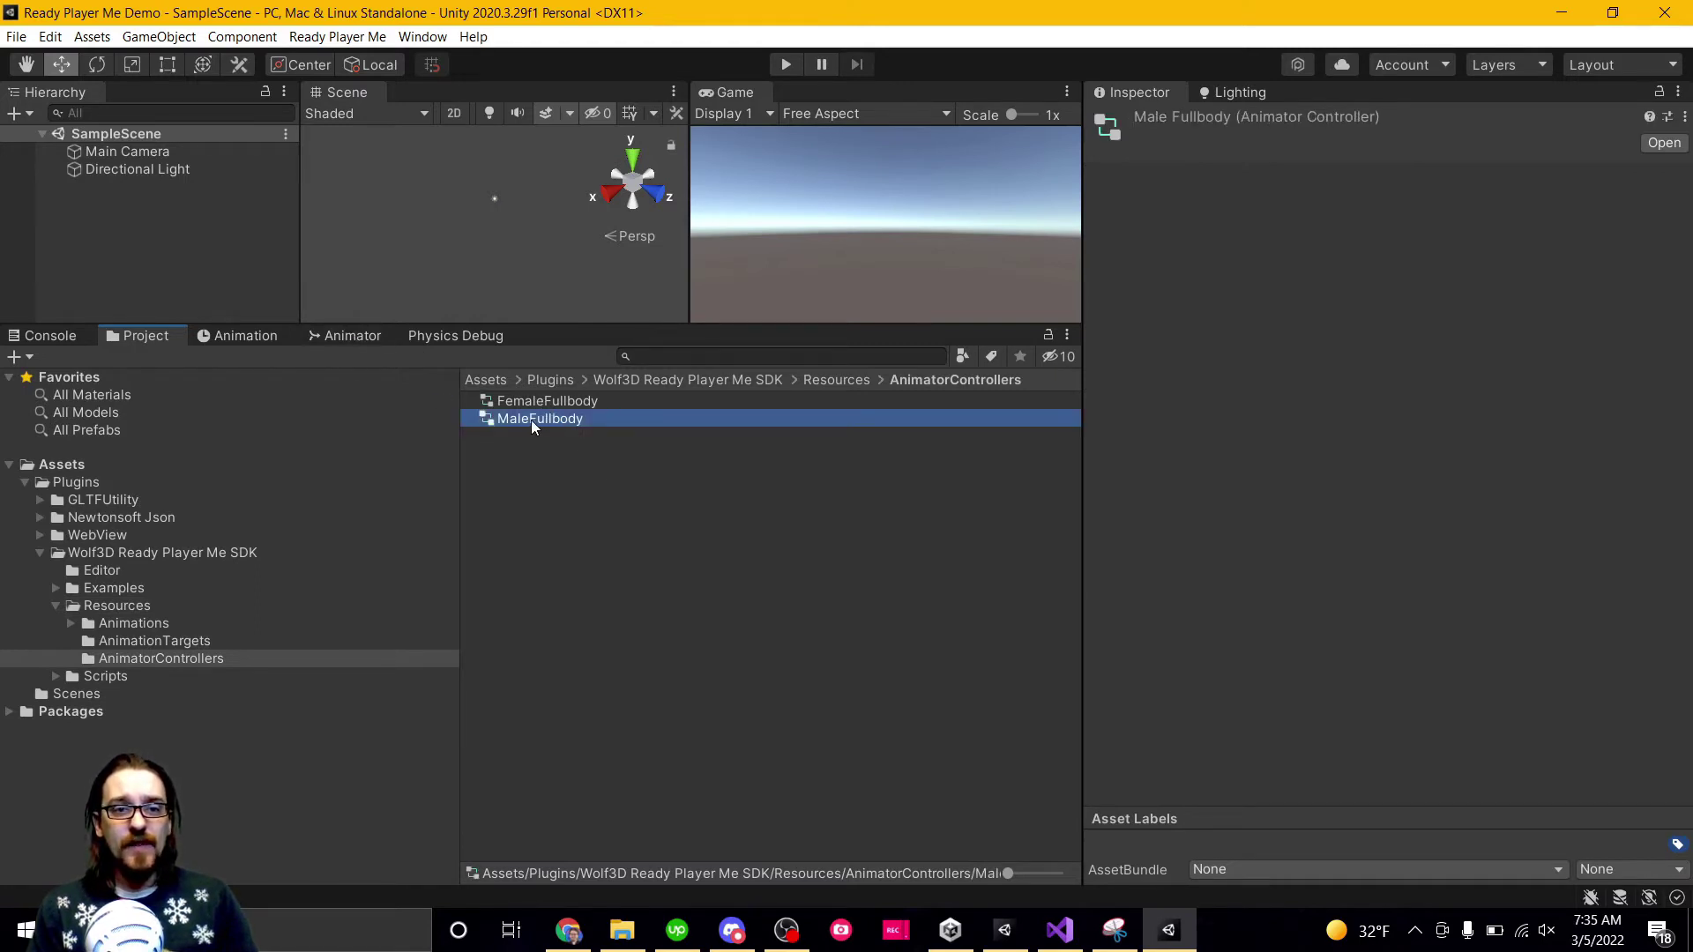
{"action": "double_click", "coordinate": [527, 421]}
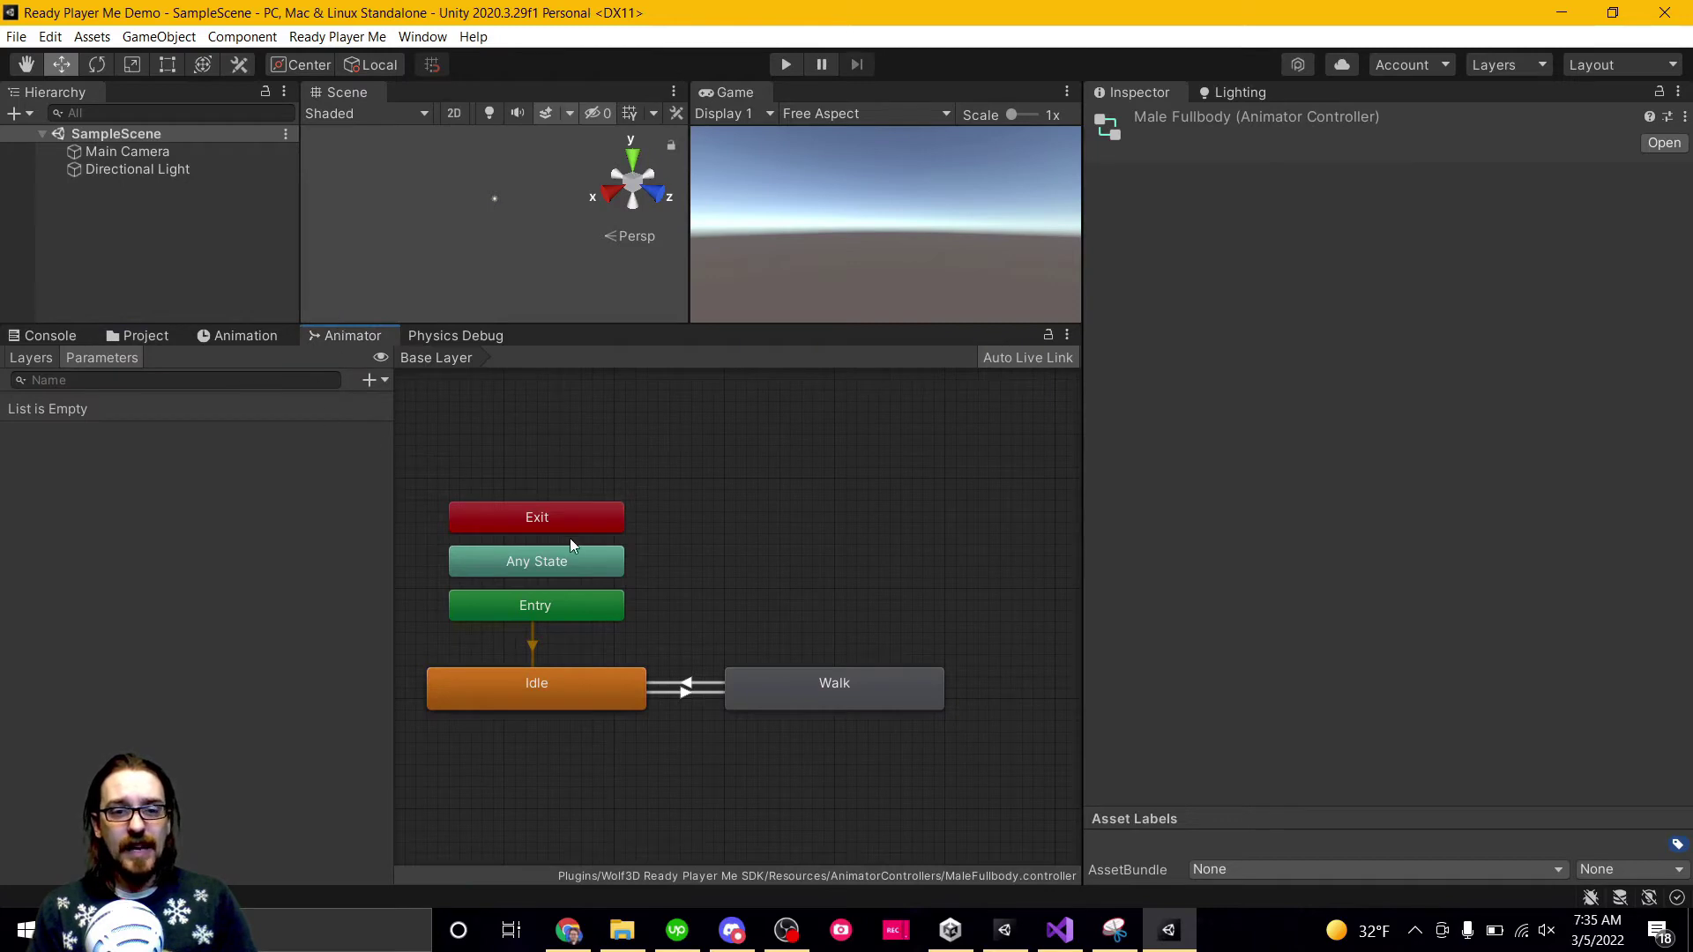
Open FemaleFullbody from AnimatorControllers in the Animator to show its linked Idle and Walking states.
{"action": "left_click", "coordinate": [157, 341]}
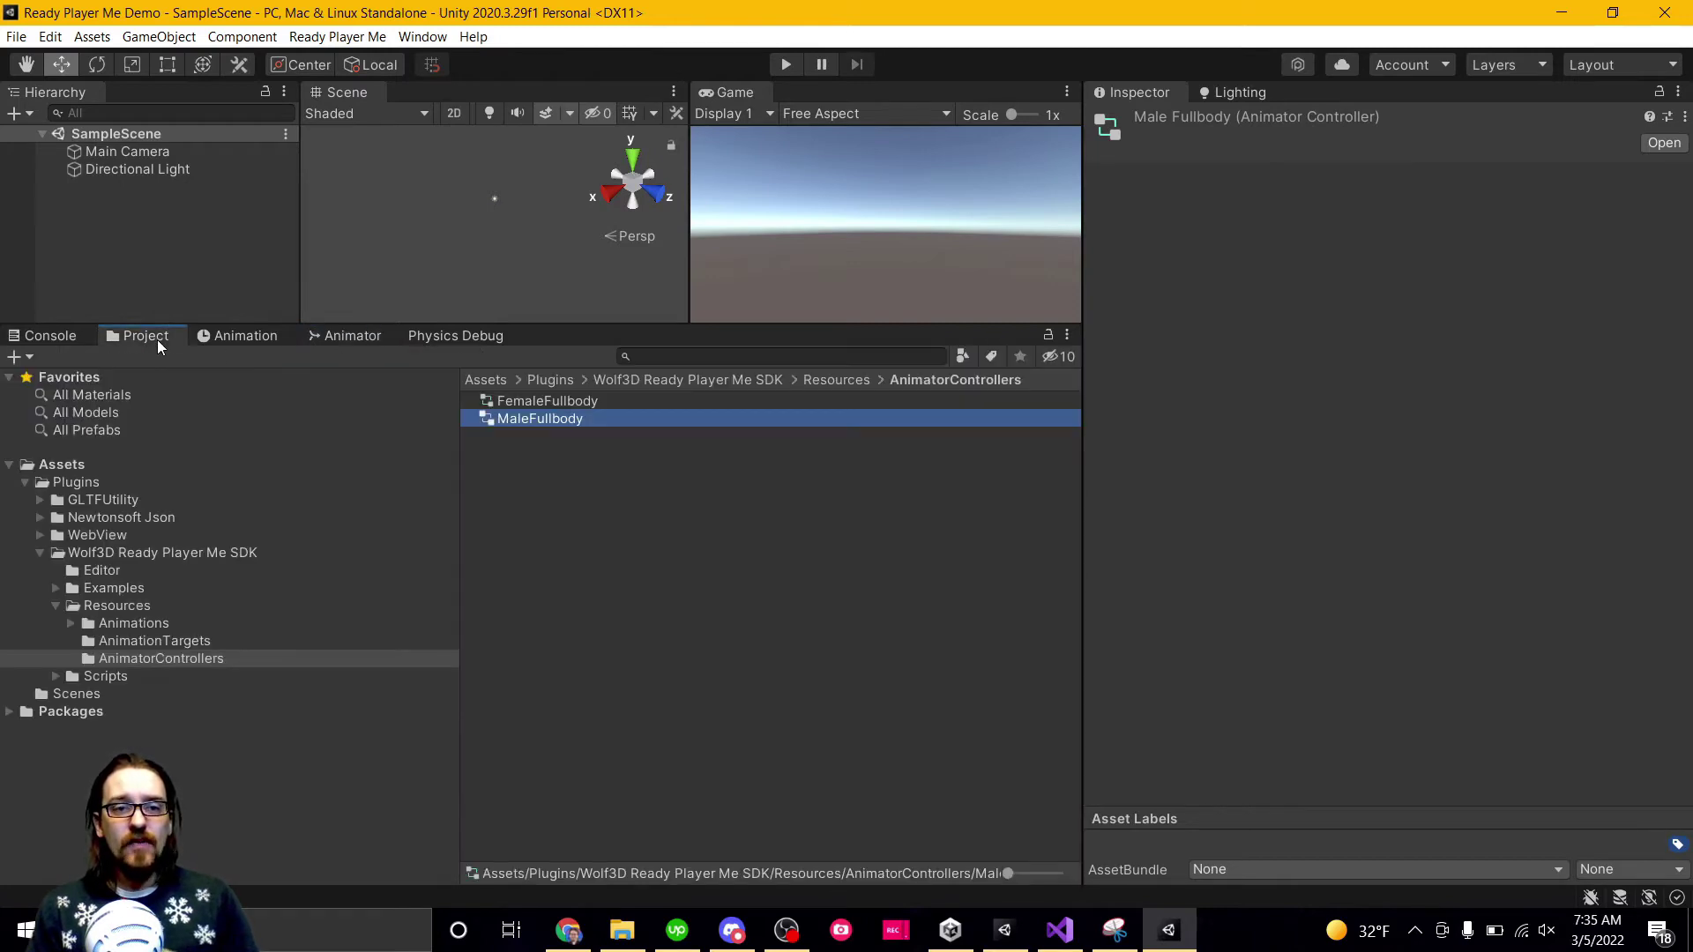
{"action": "left_click", "coordinate": [544, 402]}
{"action": "left_click", "coordinate": [379, 336]}
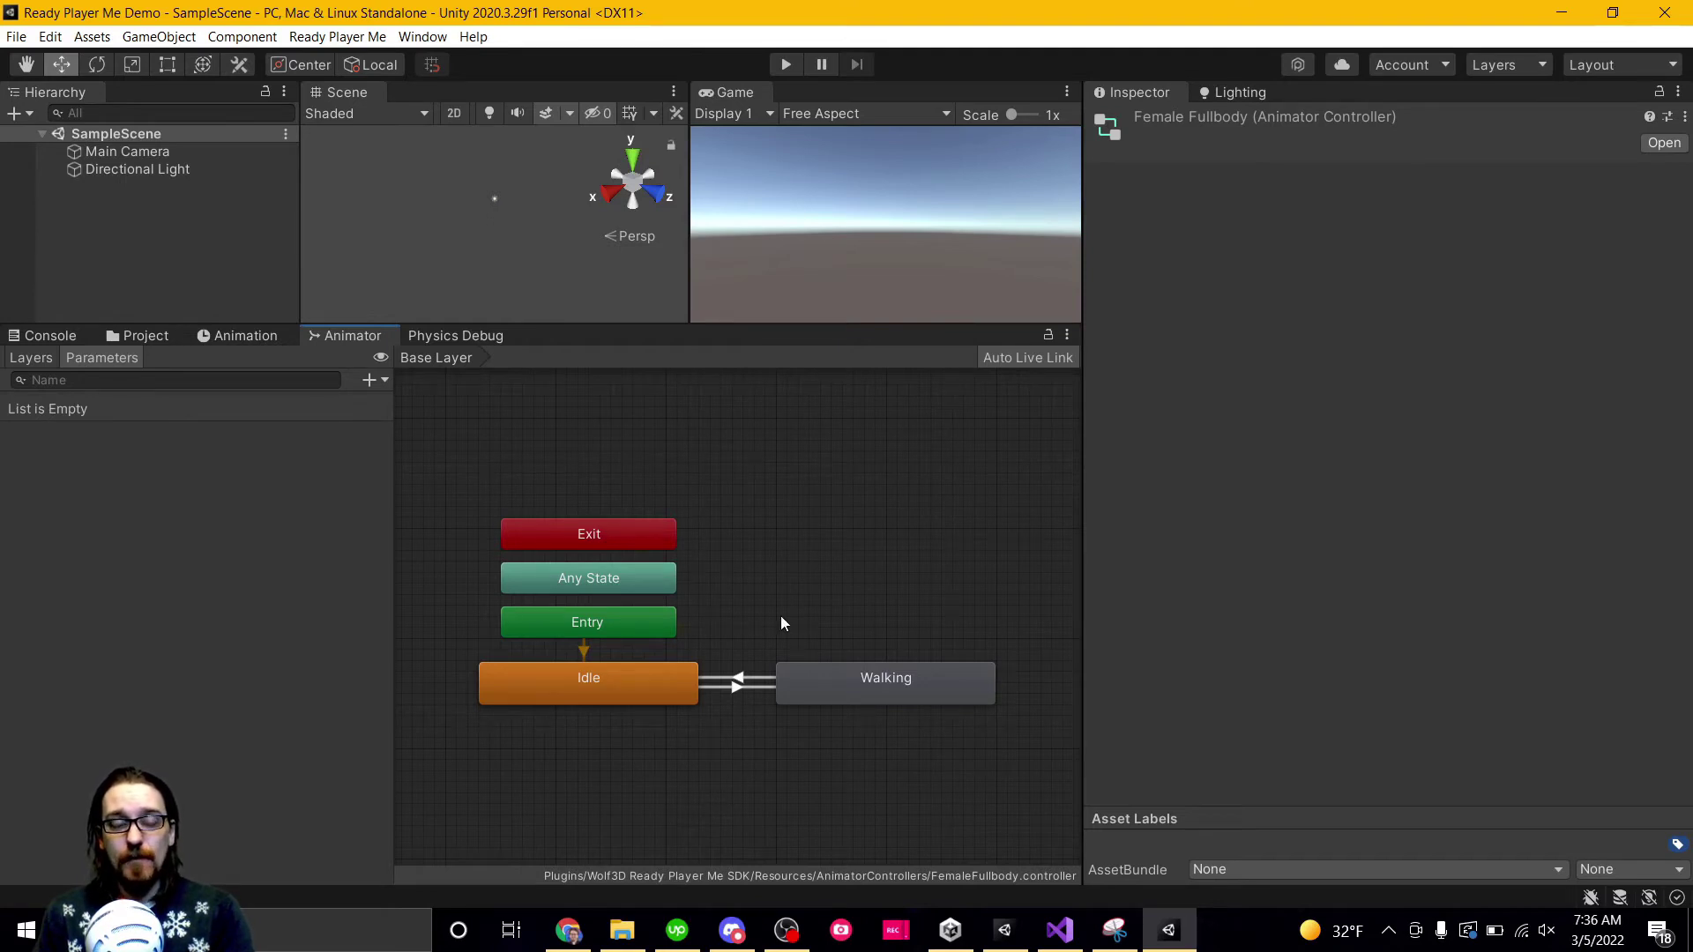
{"action": "mouse_move", "coordinate": [785, 930]}
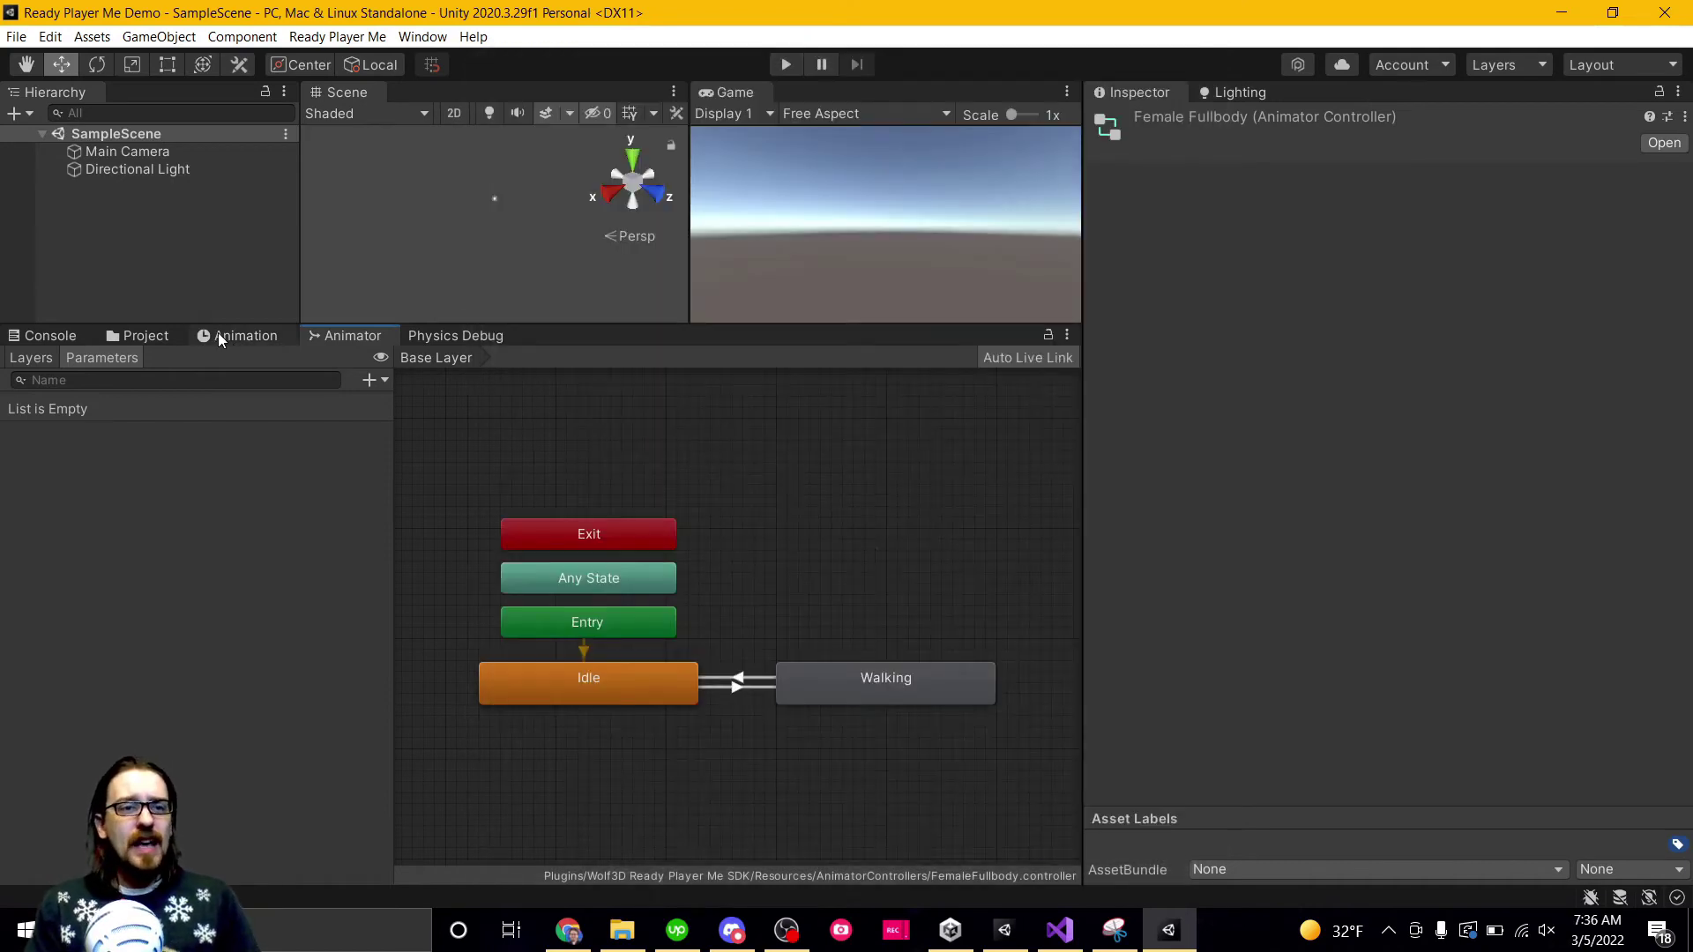
Browse to Resources > Animations > Male and inspect the Breathing Idle clip.
{"action": "left_click", "coordinate": [157, 334]}
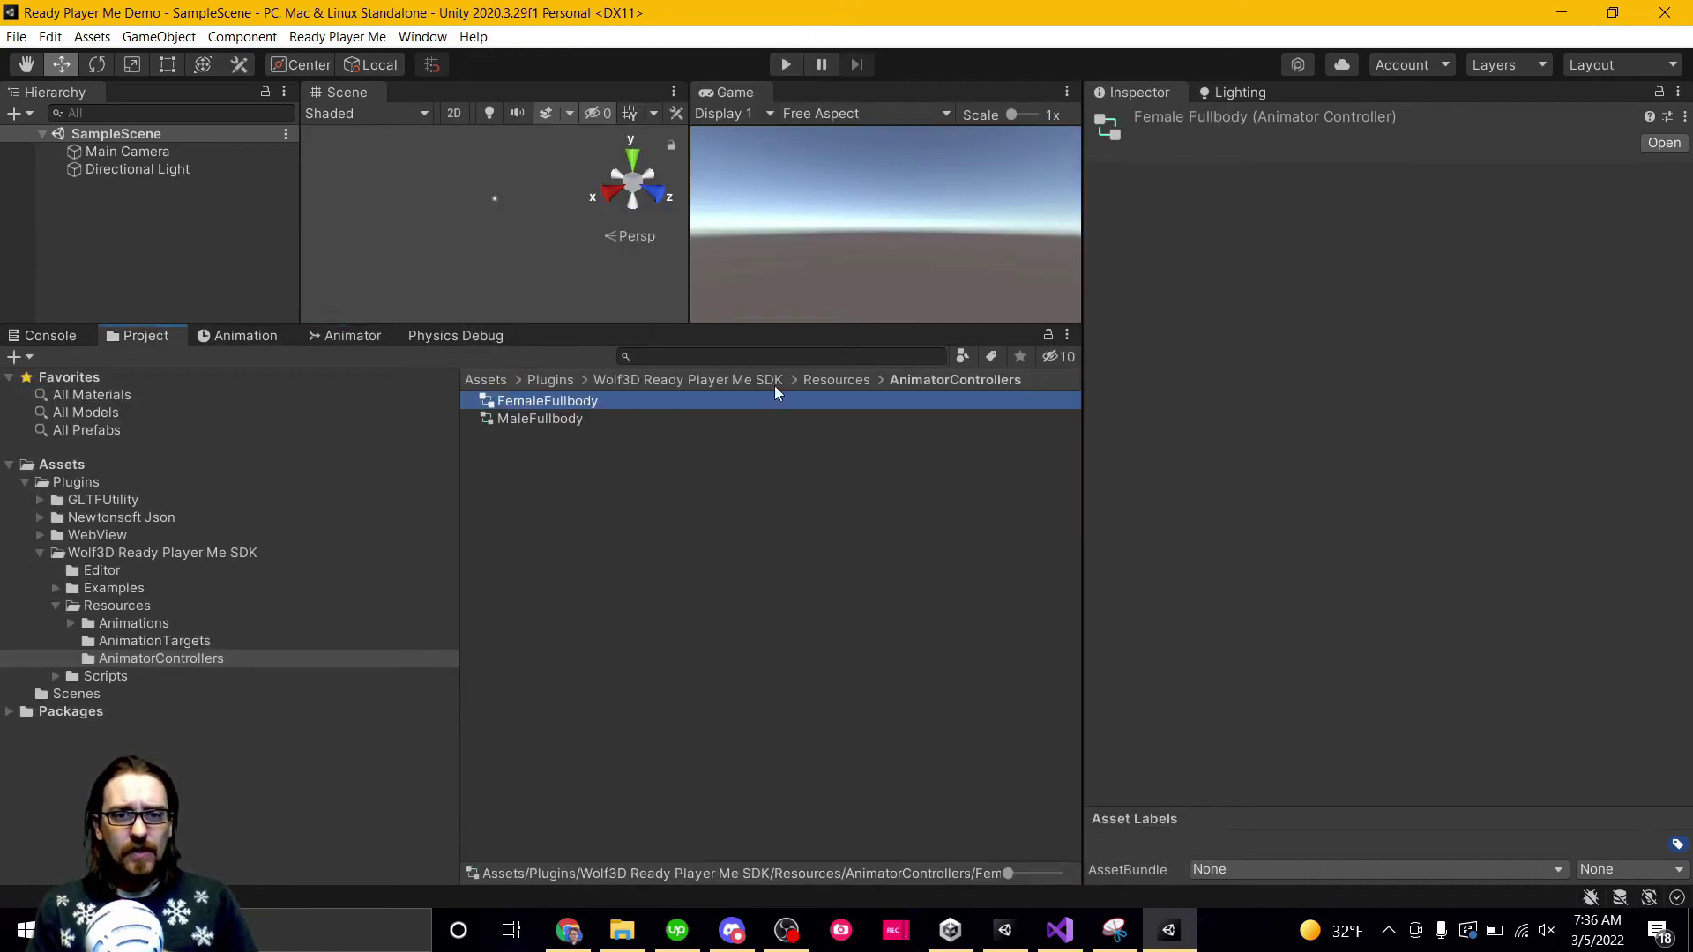
{"action": "left_click", "coordinate": [831, 386]}
{"action": "double_click", "coordinate": [536, 405]}
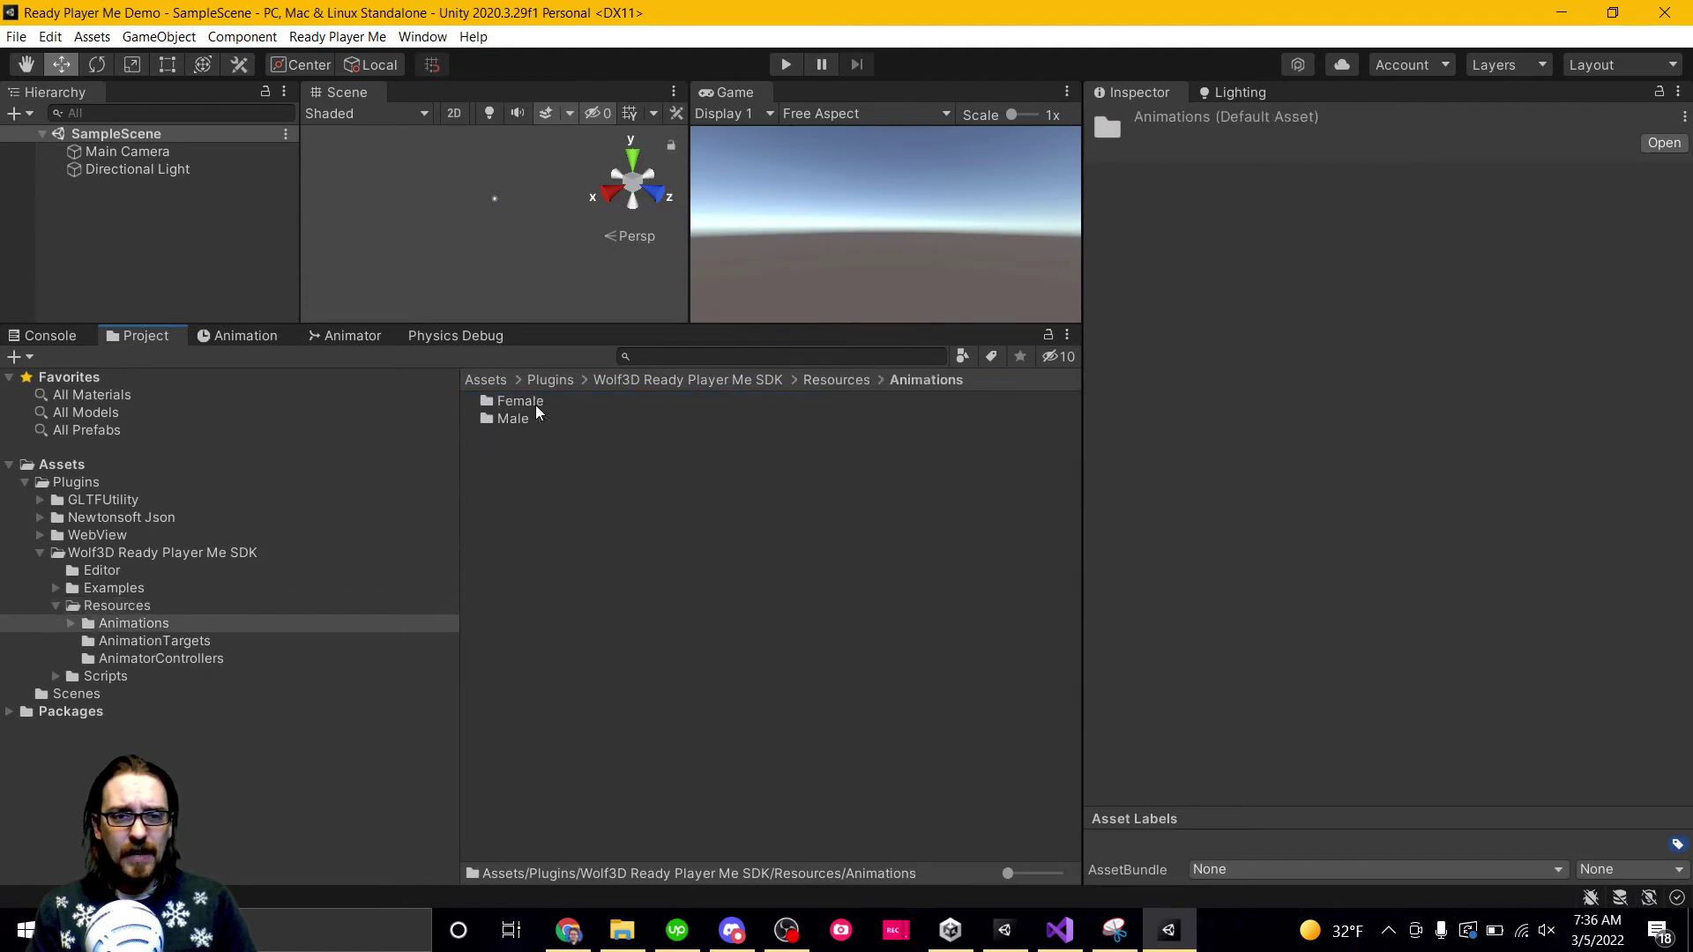
{"action": "double_click", "coordinate": [518, 418]}
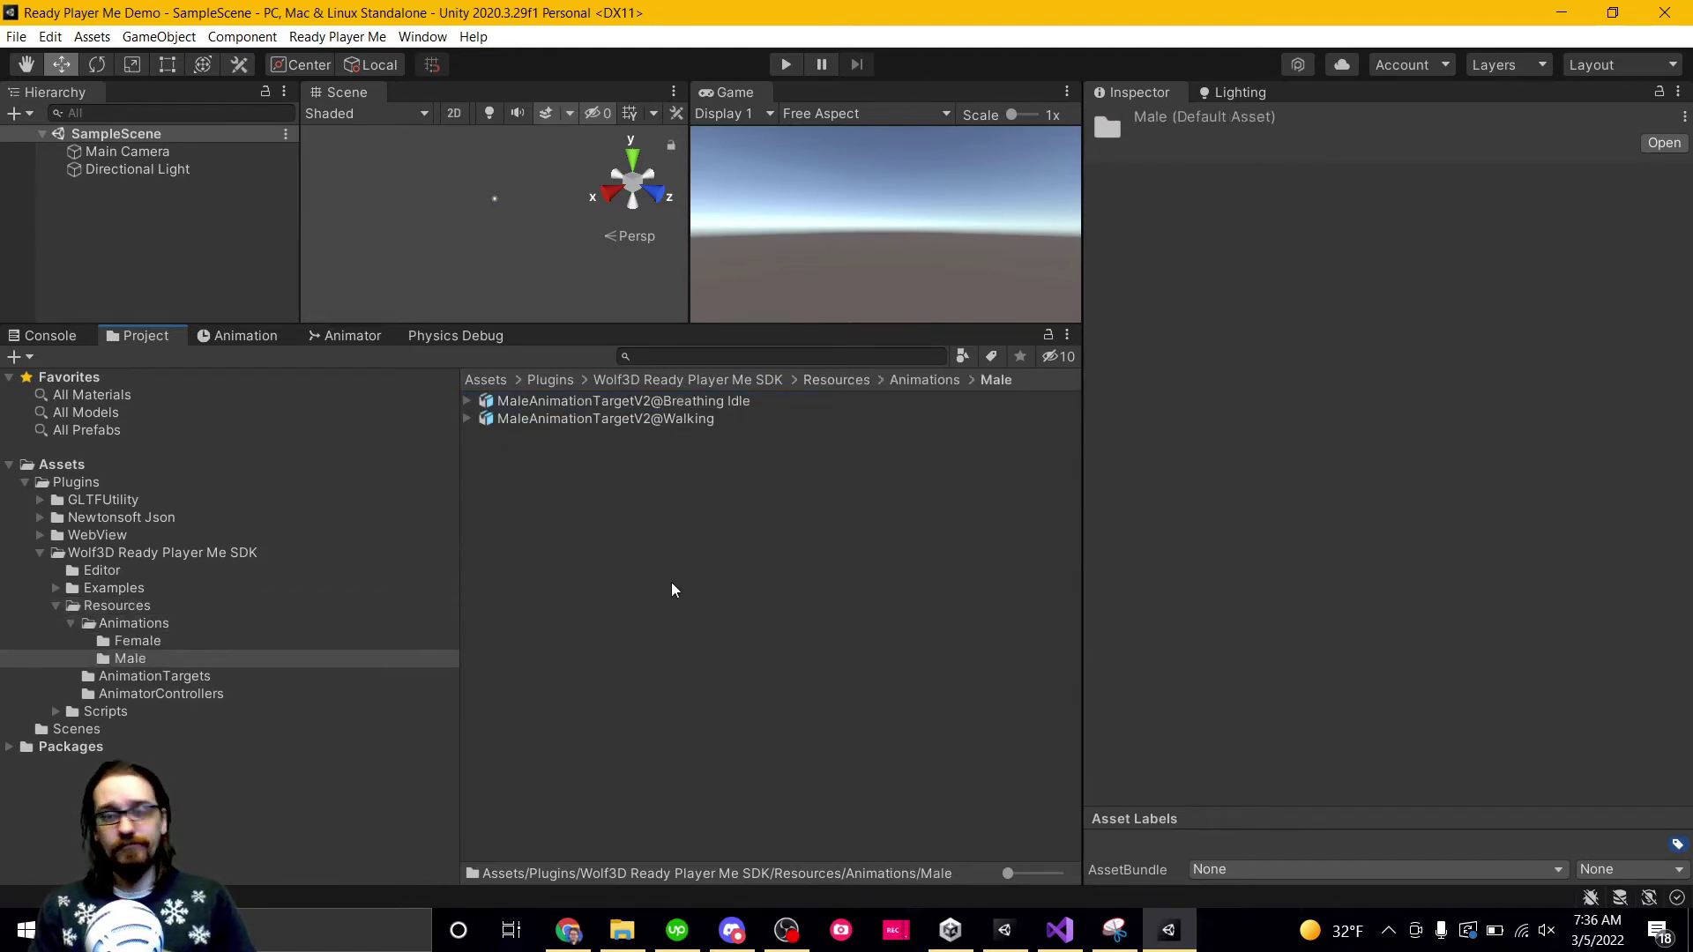
{"action": "left_click", "coordinate": [643, 403]}
{"action": "left_click", "coordinate": [636, 431]}
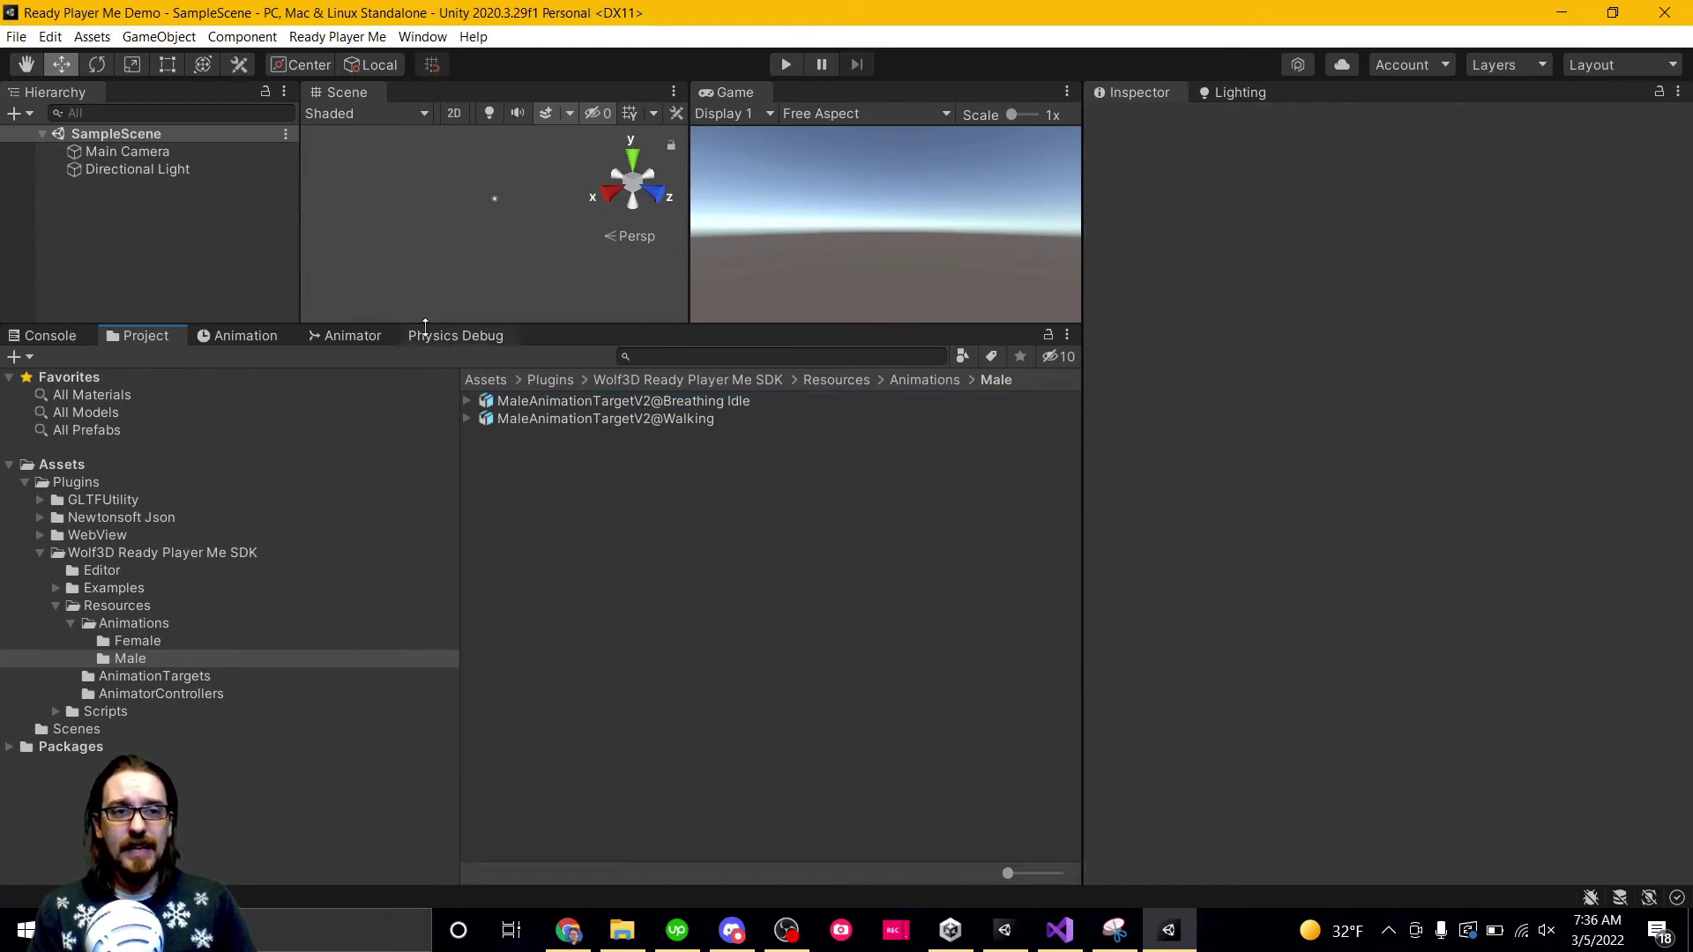
Glance at the Animator graph, then navigate back to Resources > AnimatorControllers.
{"action": "left_click", "coordinate": [345, 335]}
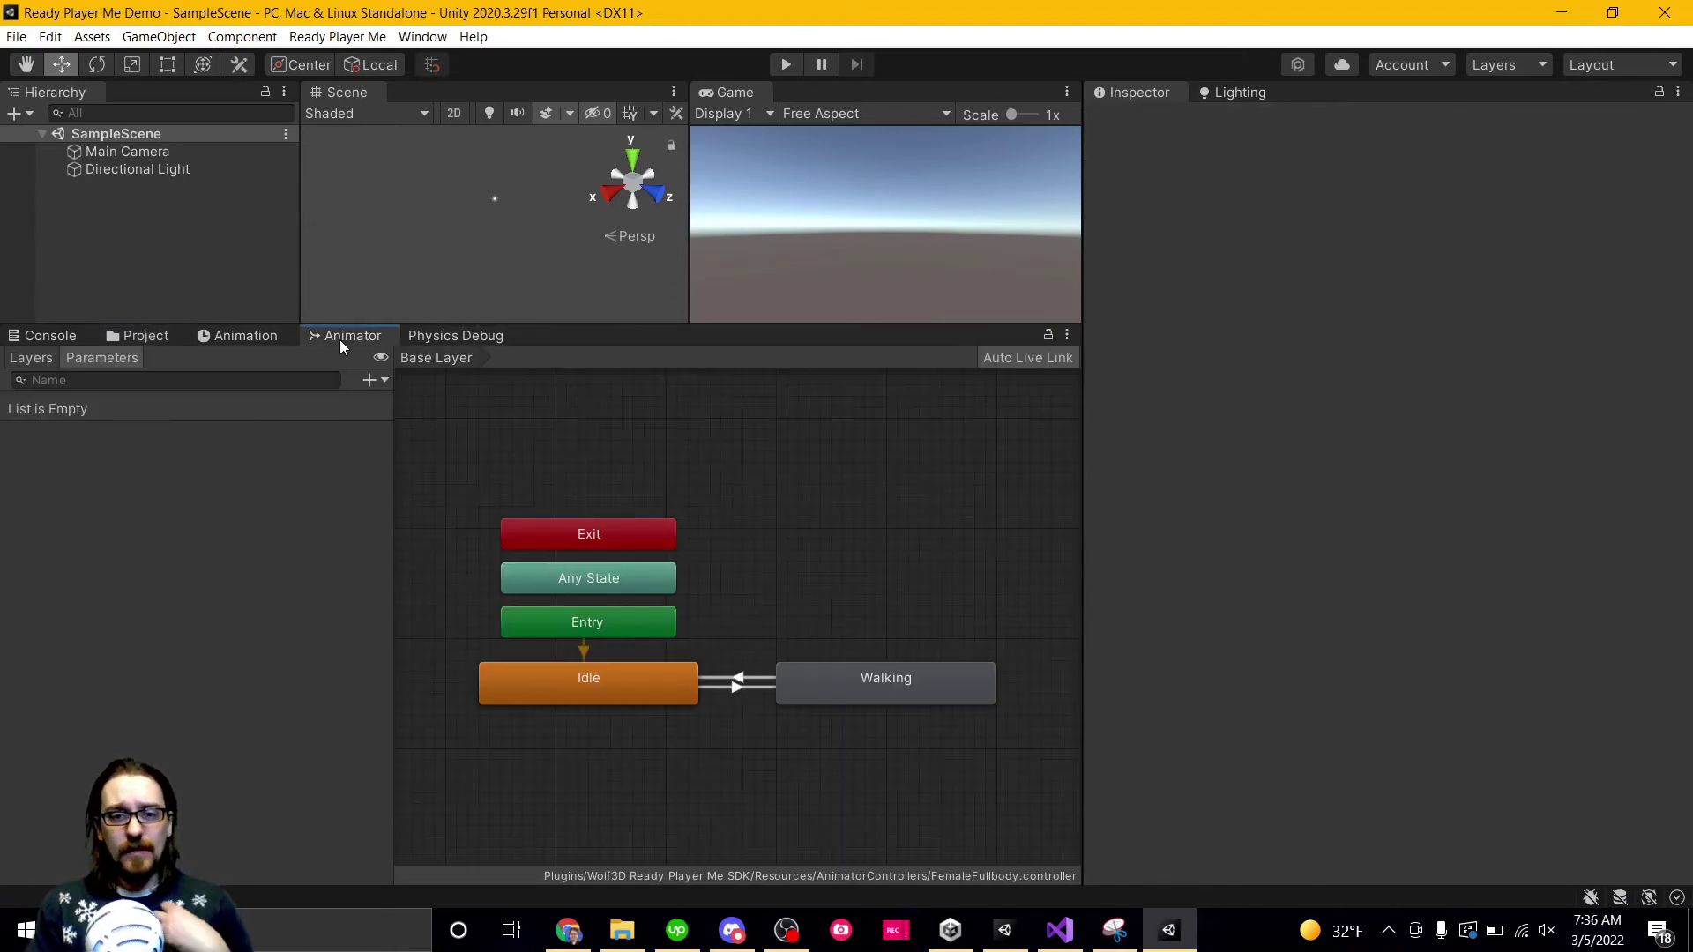
{"action": "left_click", "coordinate": [155, 339]}
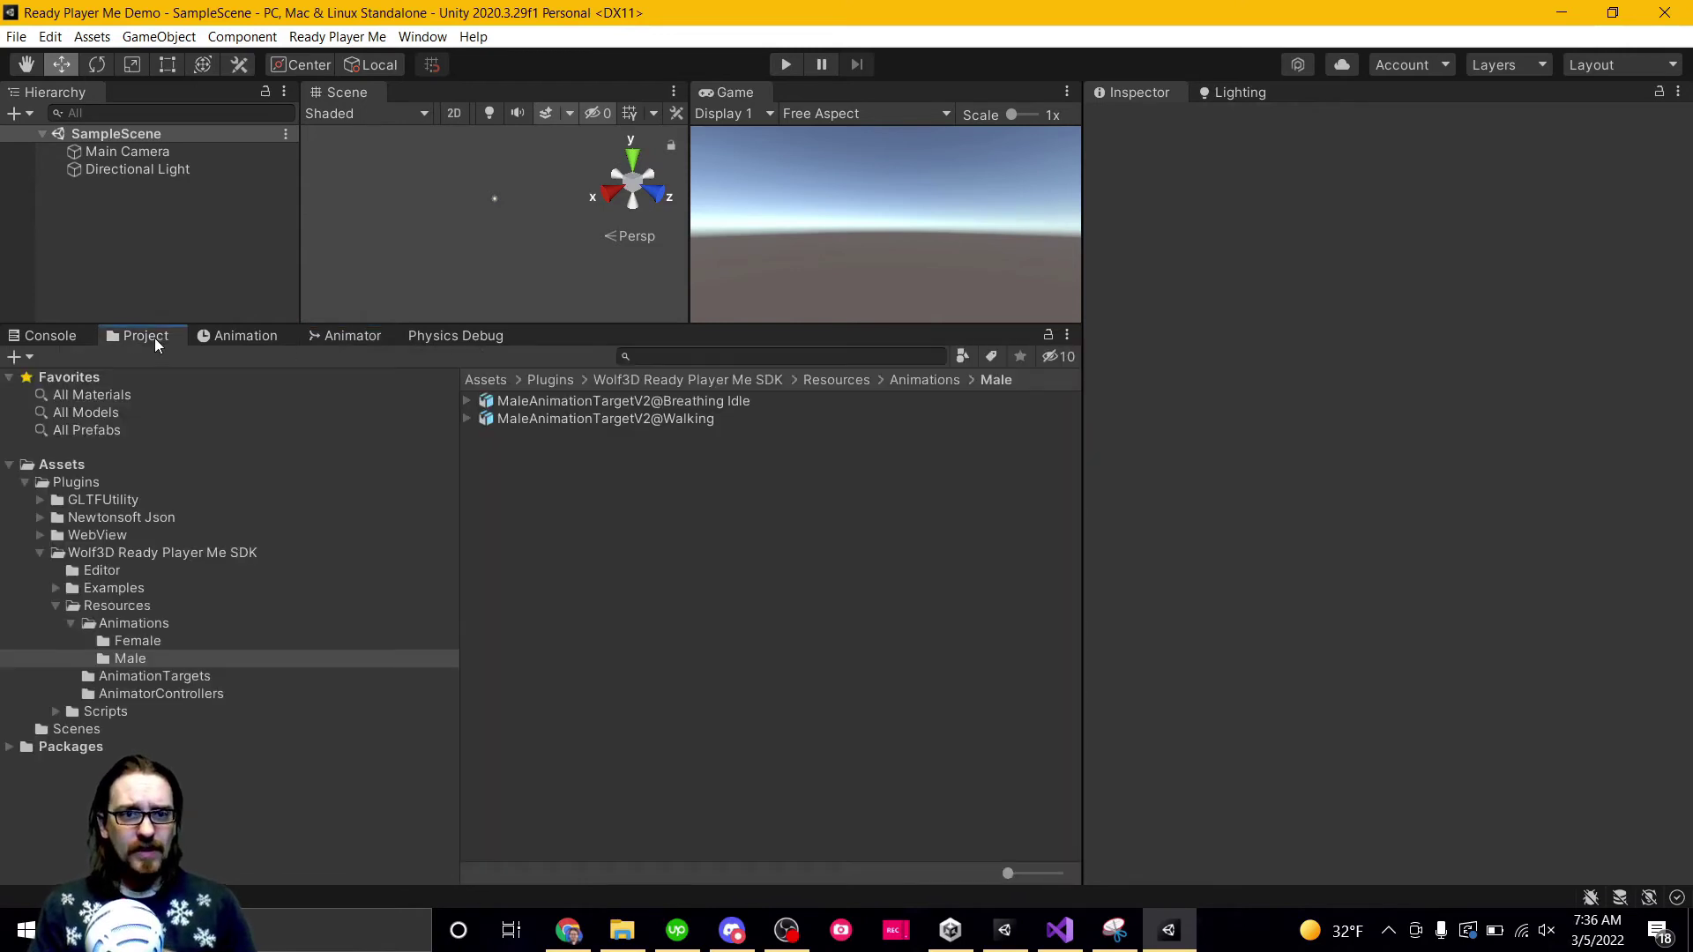
{"action": "left_click", "coordinate": [852, 389]}
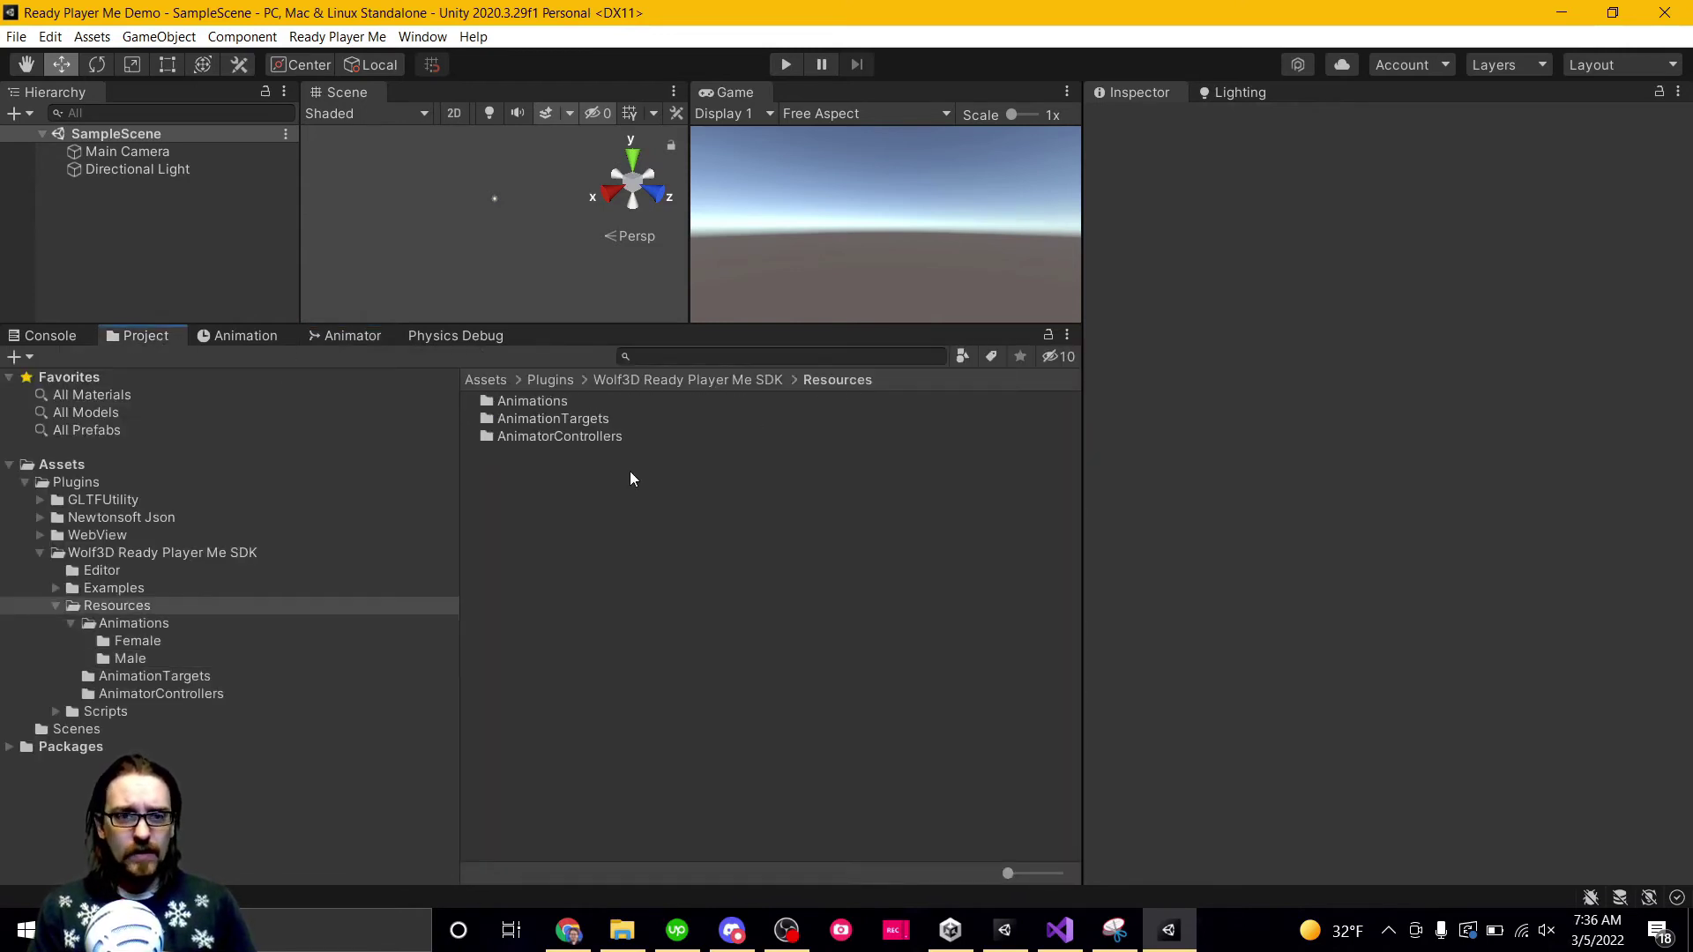
{"action": "double_click", "coordinate": [539, 437]}
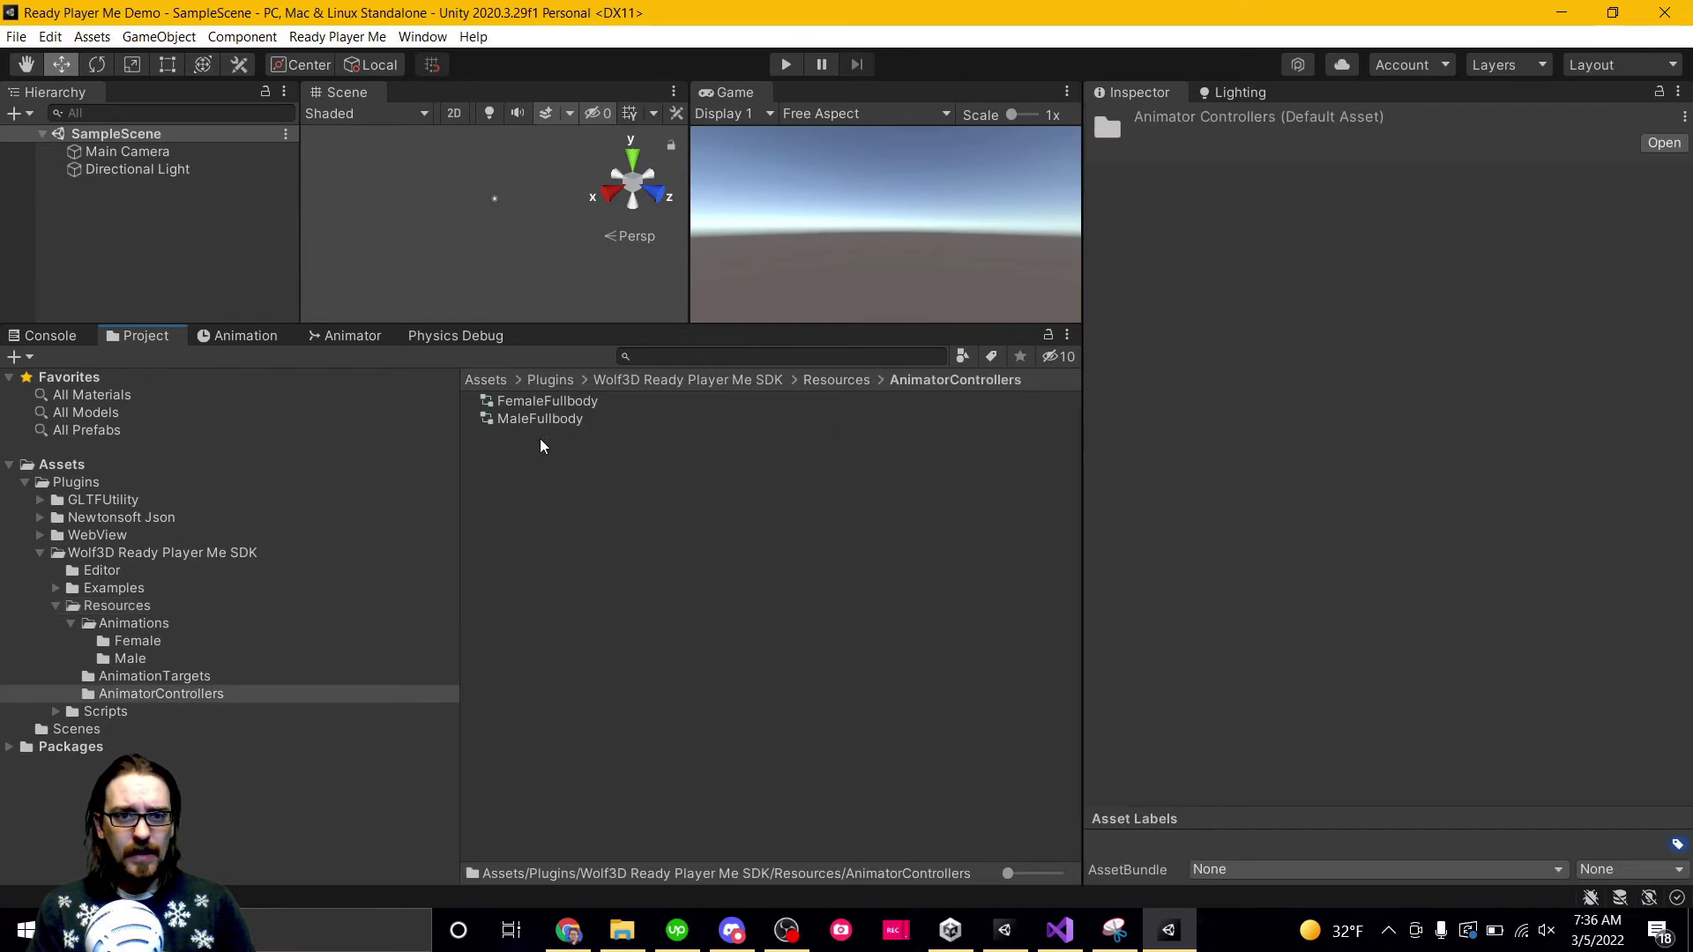
Open MaleFullbody and inspect its Idle and Walk states and the Idle-to-Walk transition.
{"action": "double_click", "coordinate": [528, 422]}
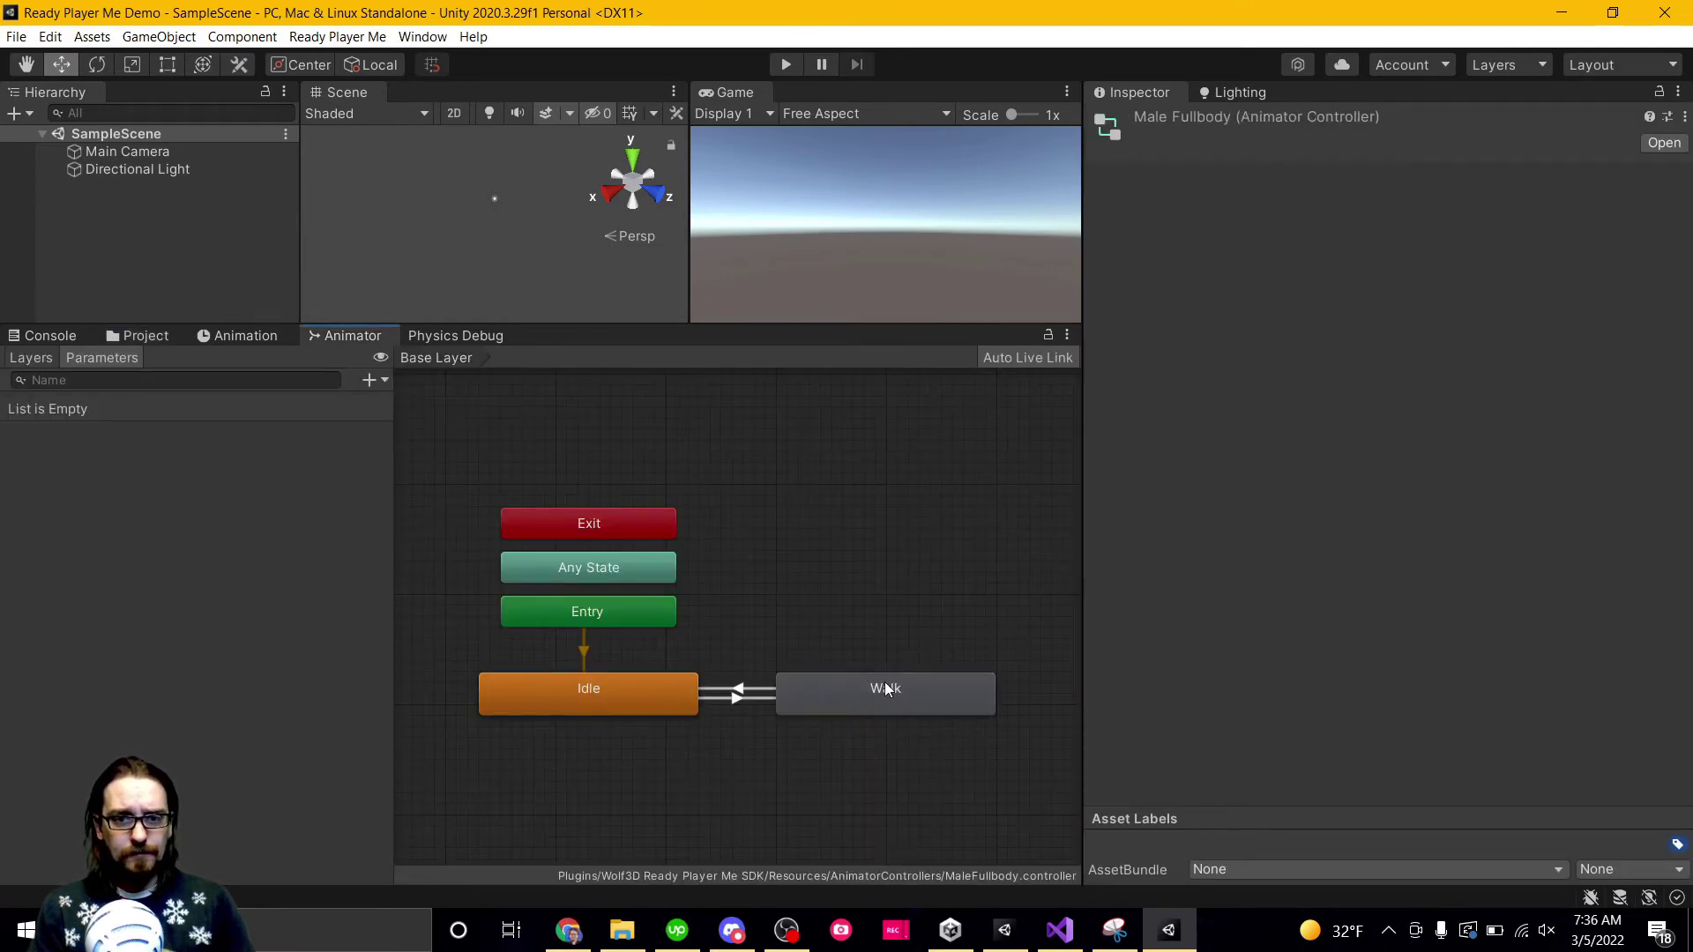
{"action": "left_click", "coordinate": [640, 699]}
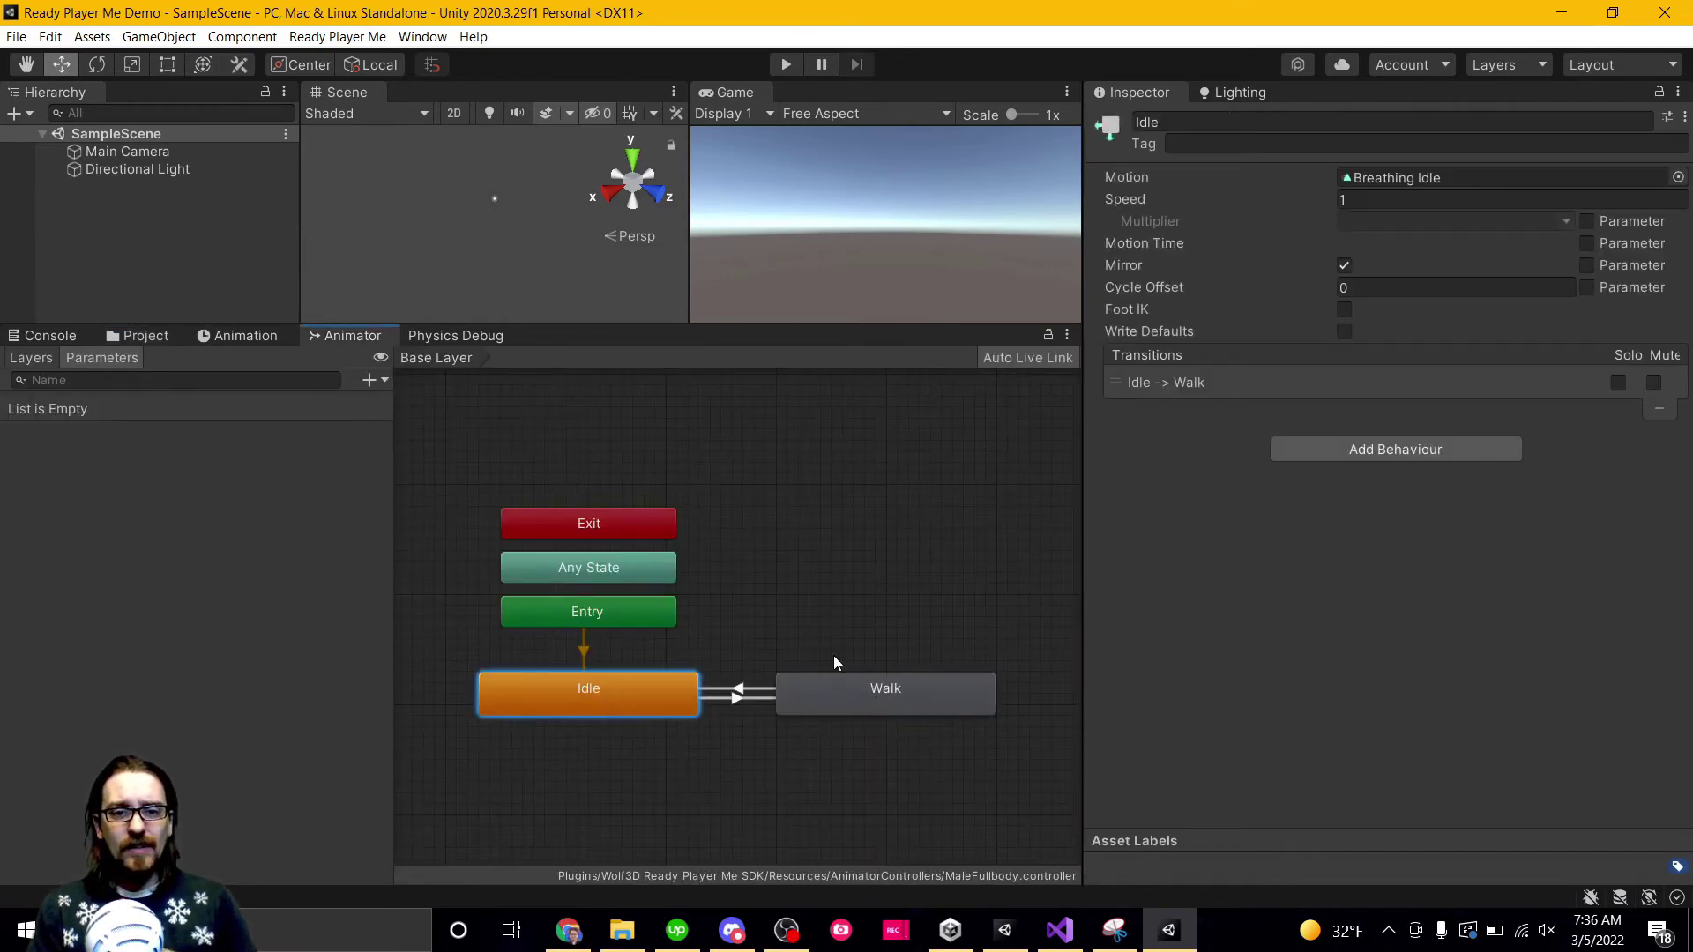
{"action": "left_click", "coordinate": [881, 700]}
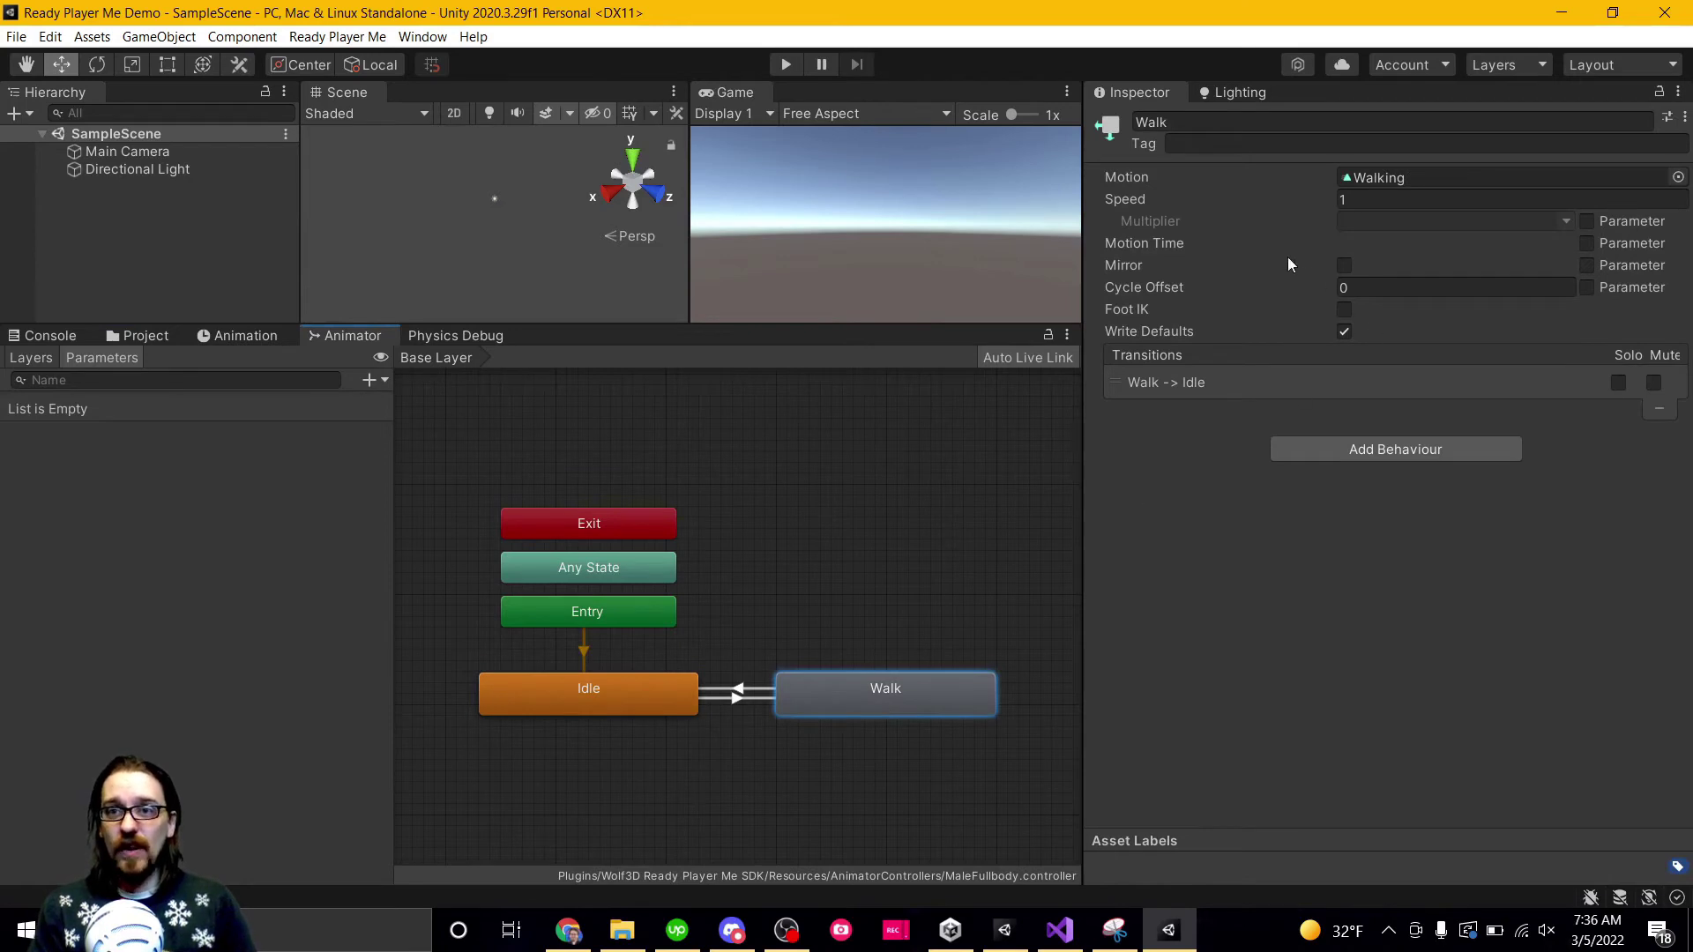
{"action": "left_click", "coordinate": [637, 709]}
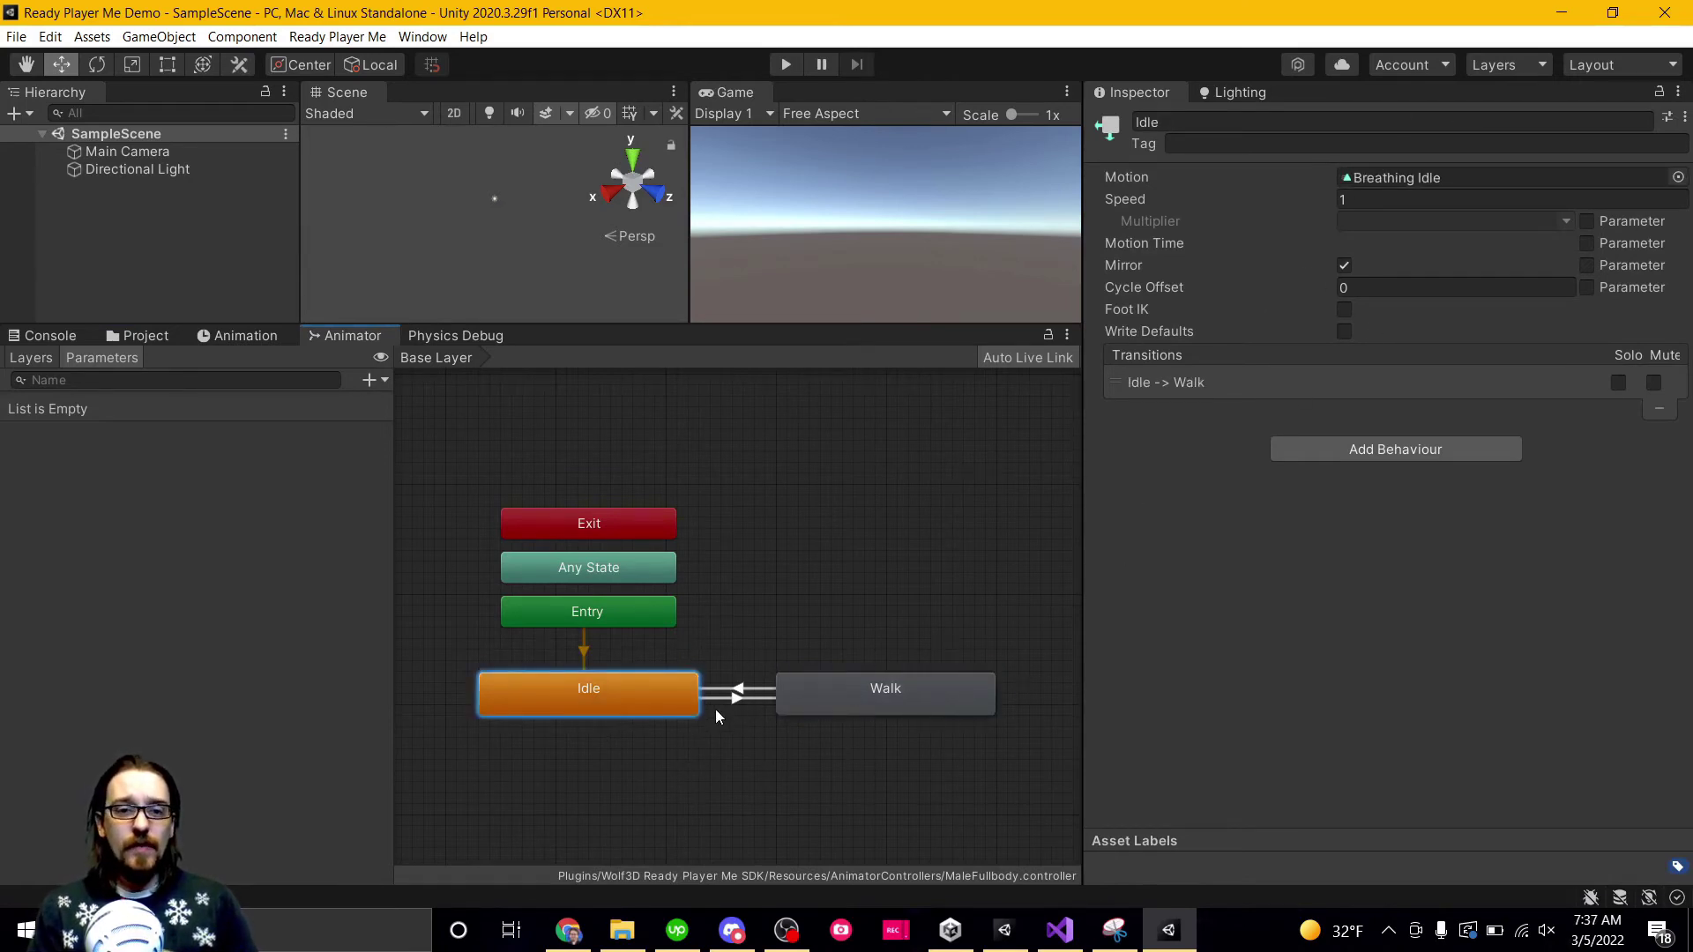
Add a Float animator parameter named magnitude.
{"action": "left_click", "coordinate": [381, 383]}
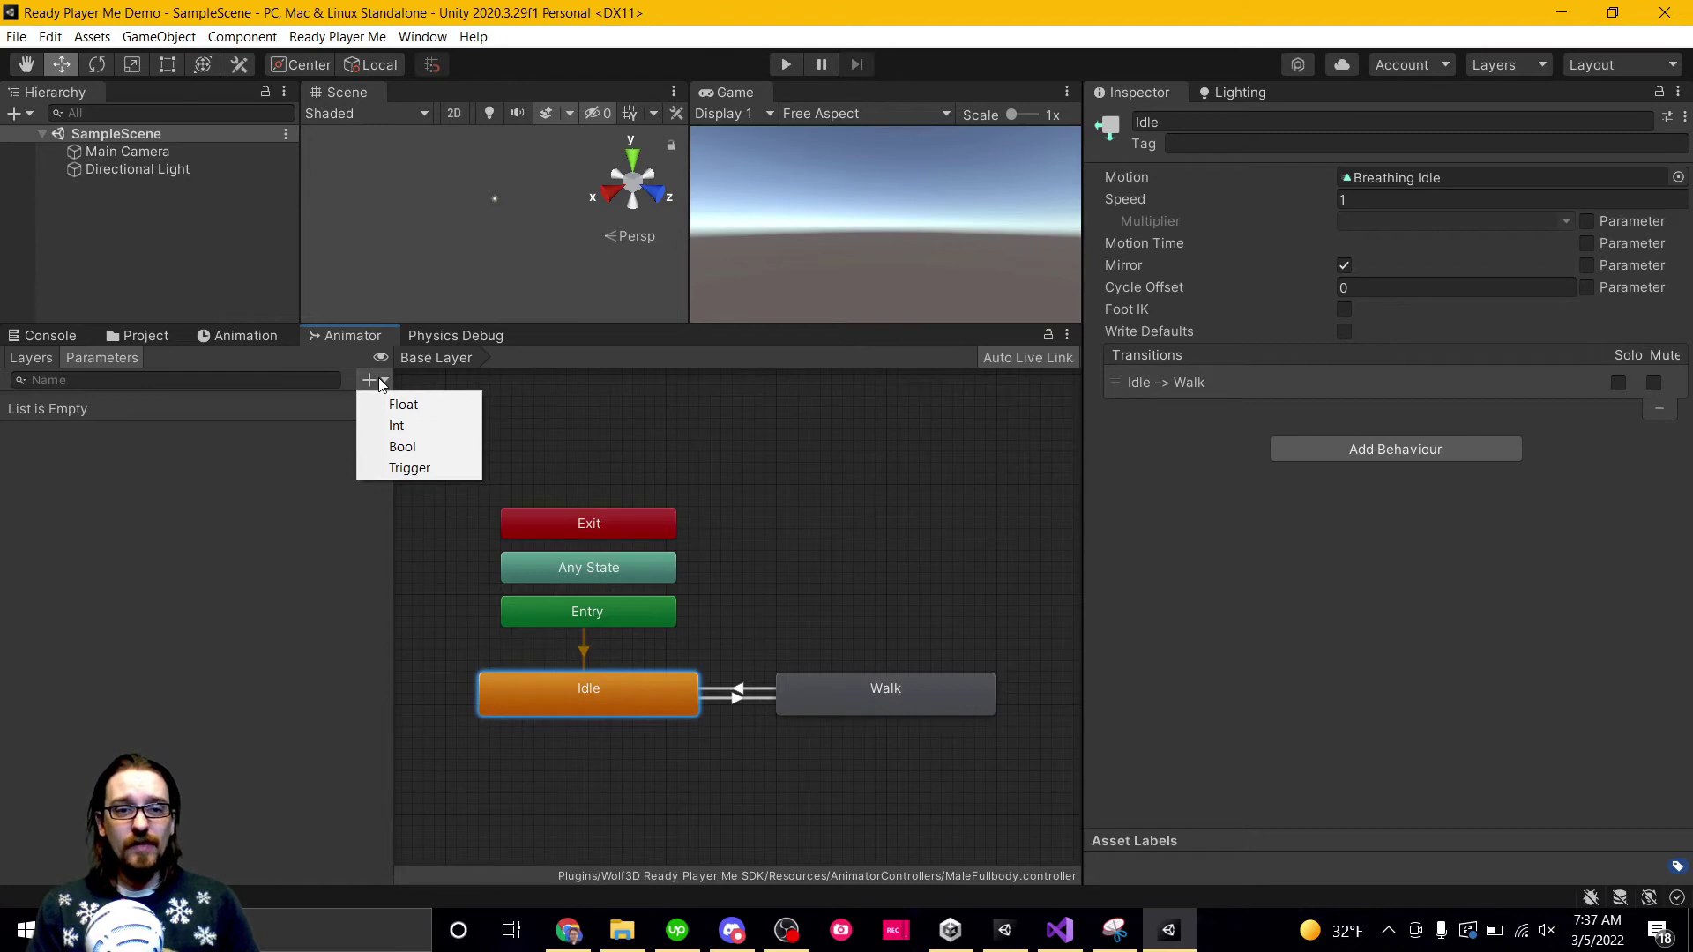
{"action": "left_click", "coordinate": [393, 404]}
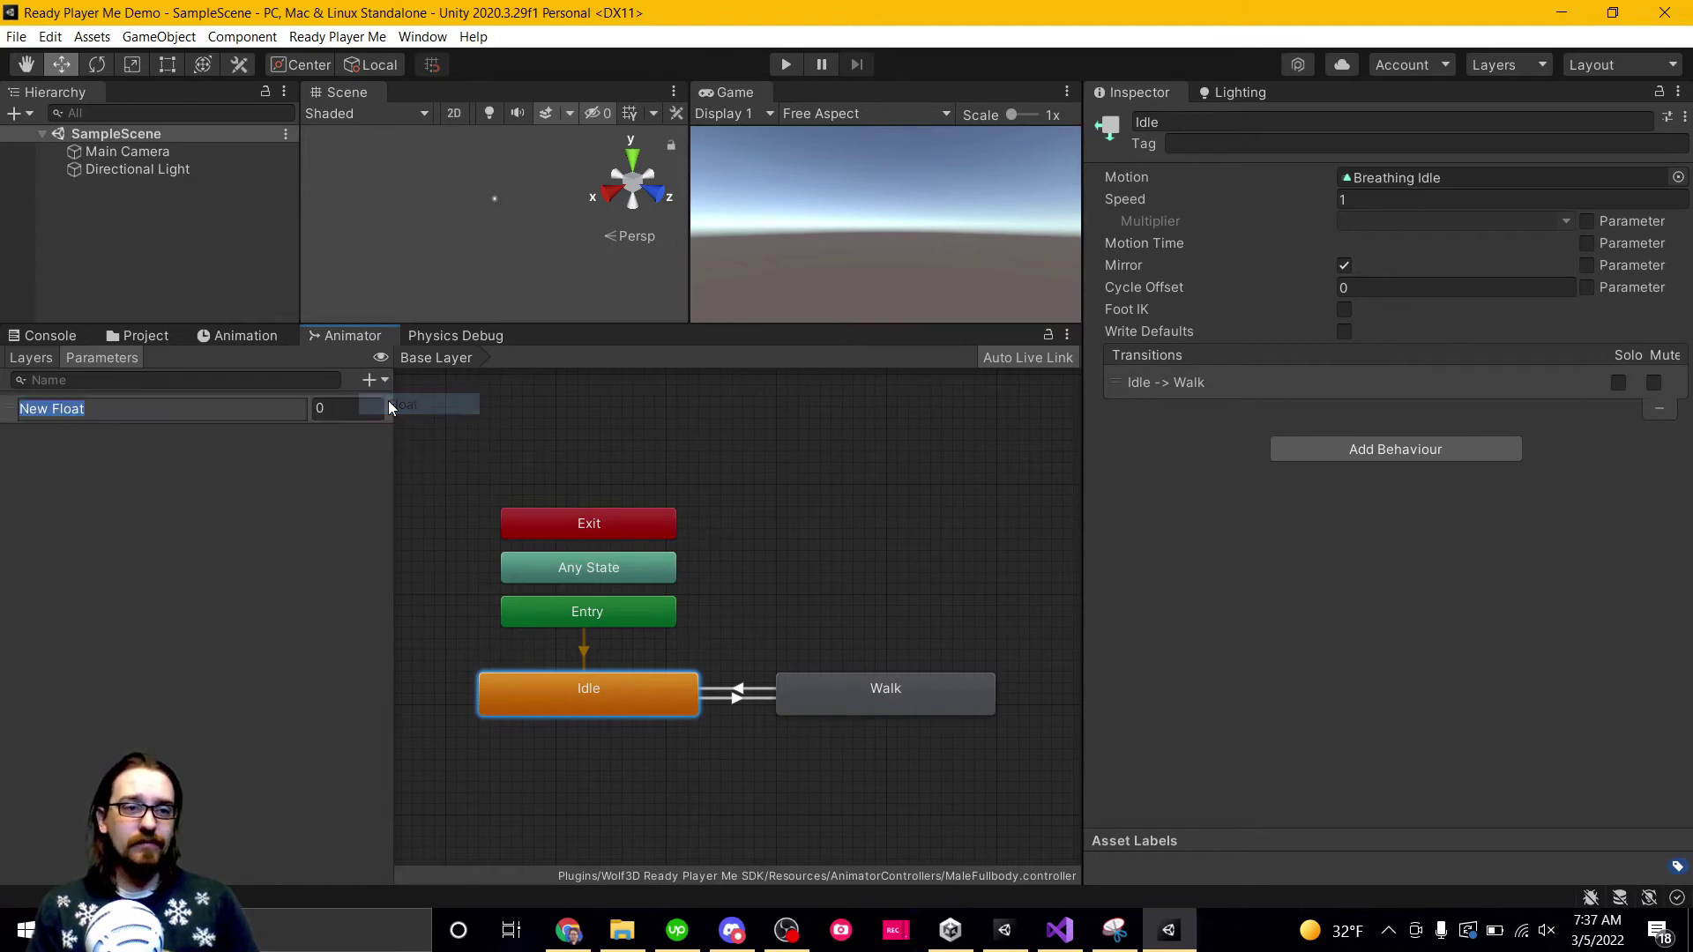
{"action": "type", "text": "magnitude"}
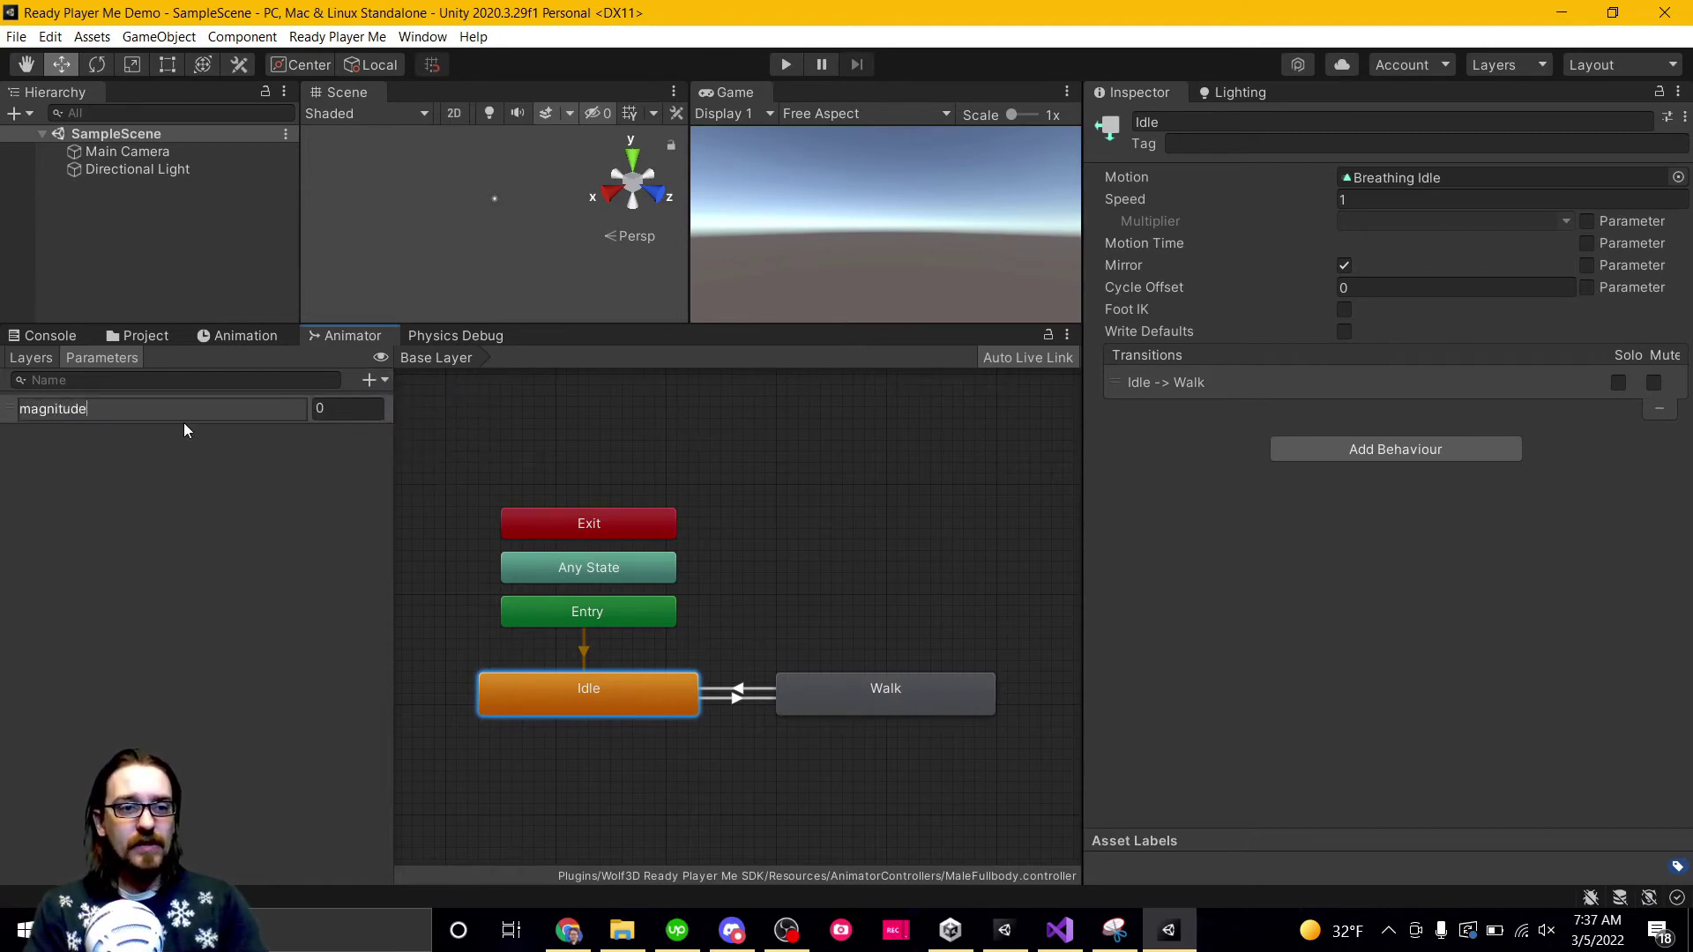
{"action": "key", "text": "Return"}
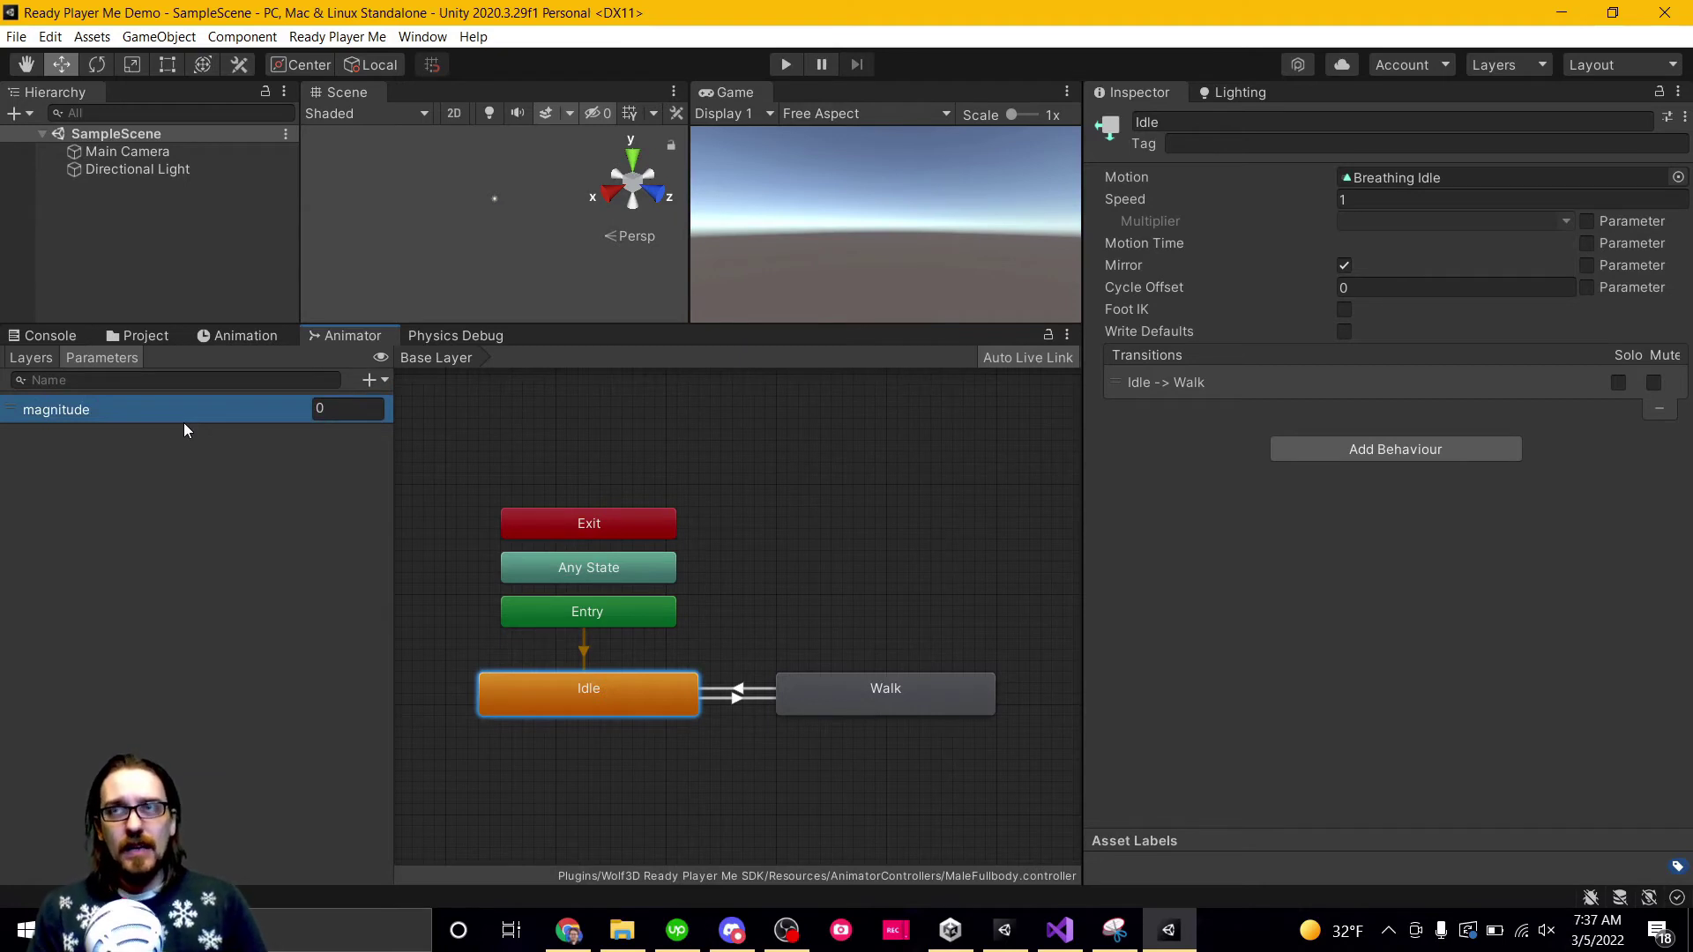
Make Idle-to-Walk require magnitude Greater than 0.1, with Has Exit Time off.
{"action": "left_click", "coordinate": [737, 697]}
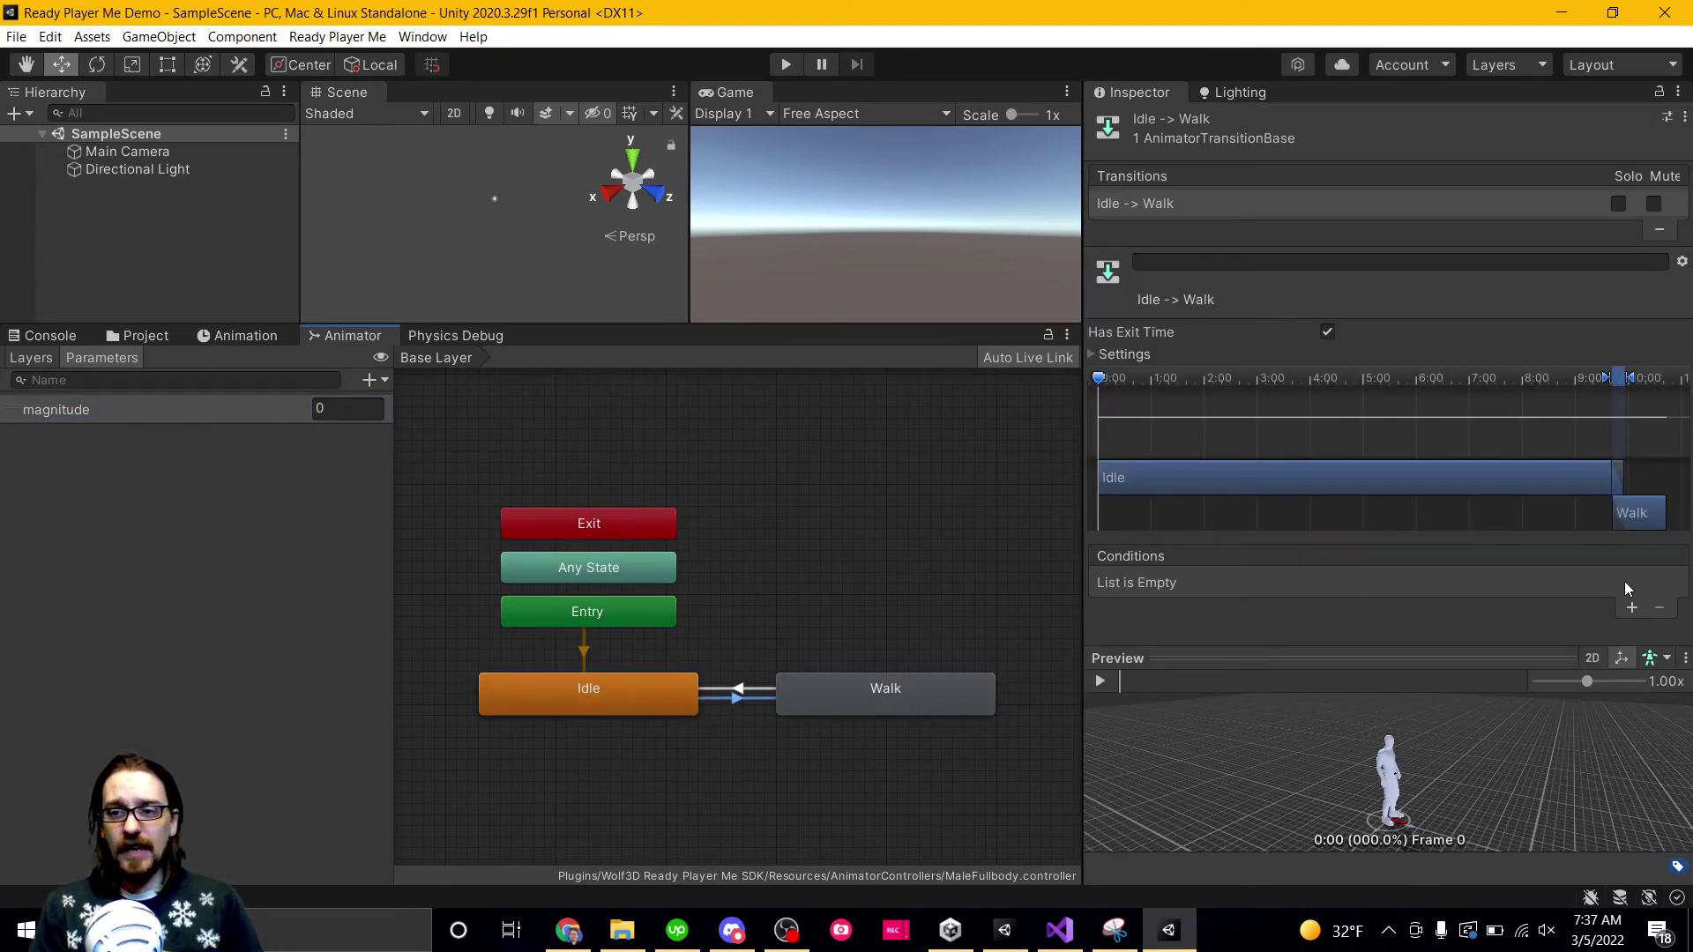
{"action": "left_click", "coordinate": [1327, 333]}
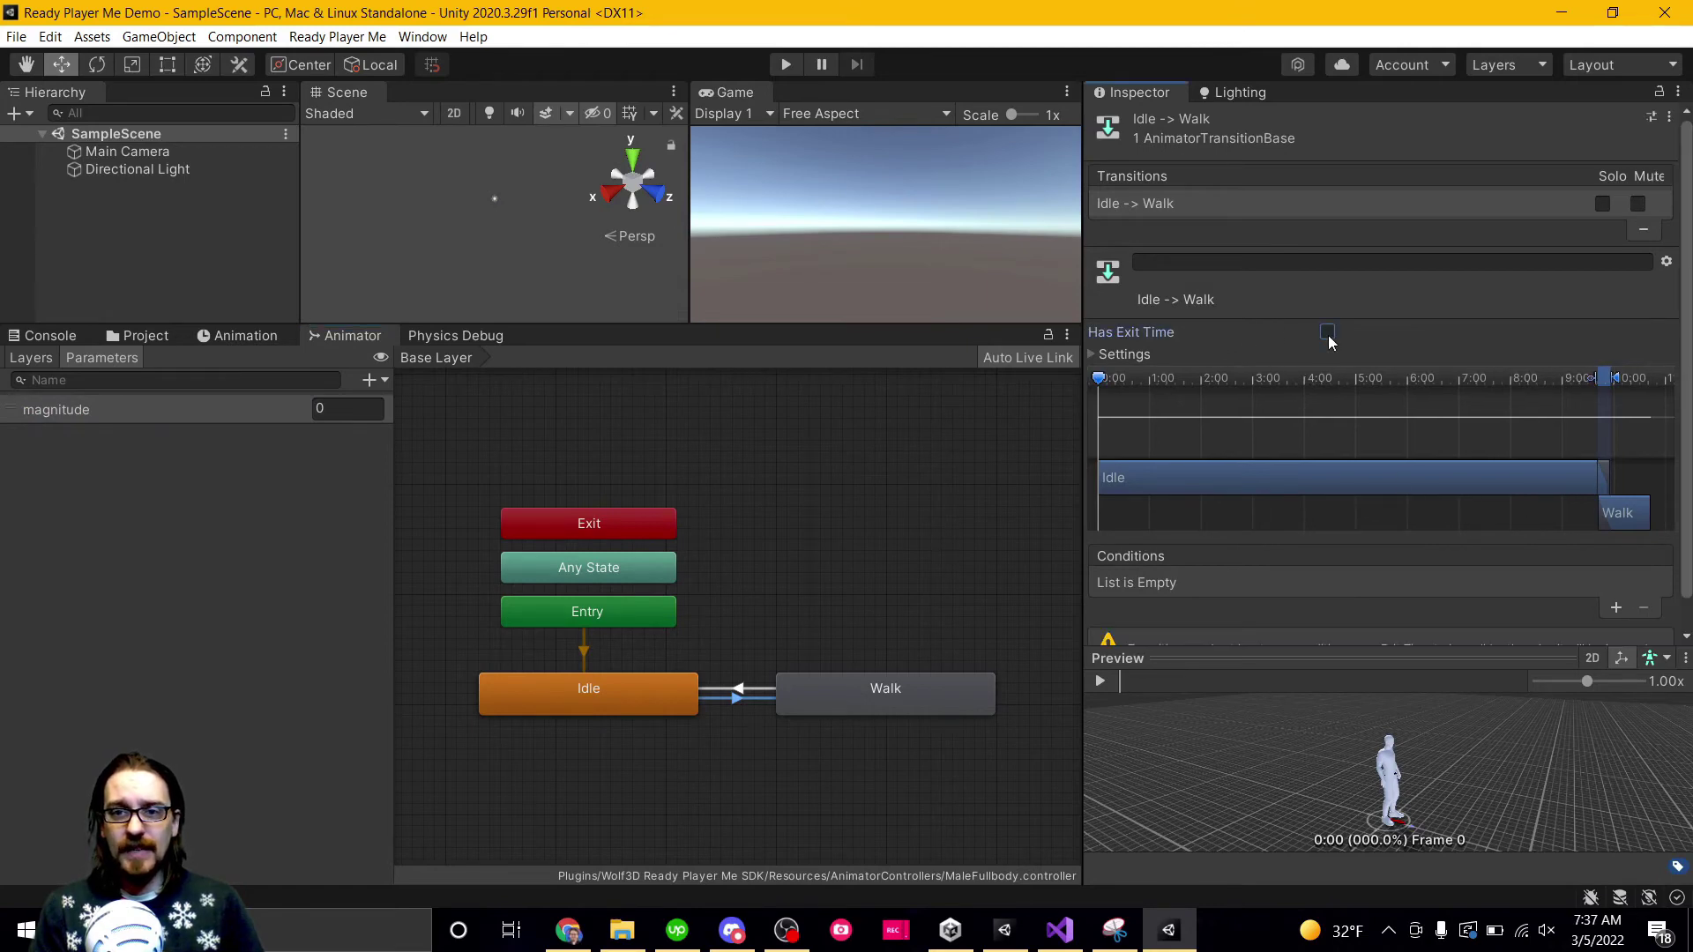
{"action": "left_click", "coordinate": [1617, 608]}
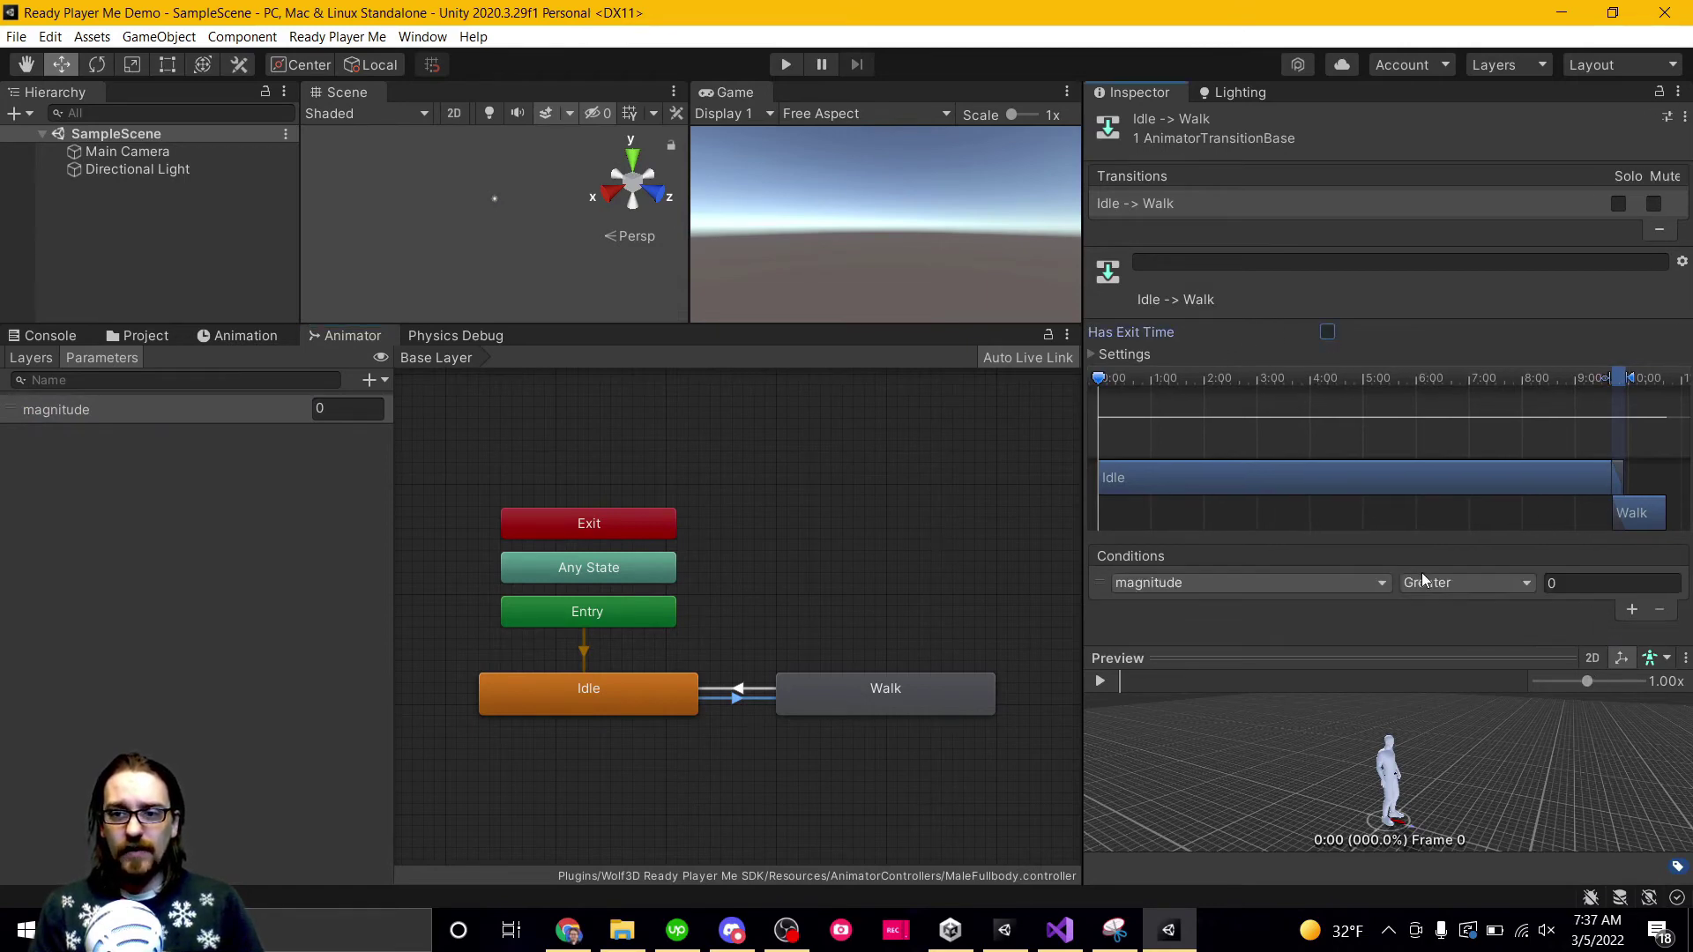
{"action": "left_click", "coordinate": [1606, 582]}
{"action": "type", "text": "0.1"}
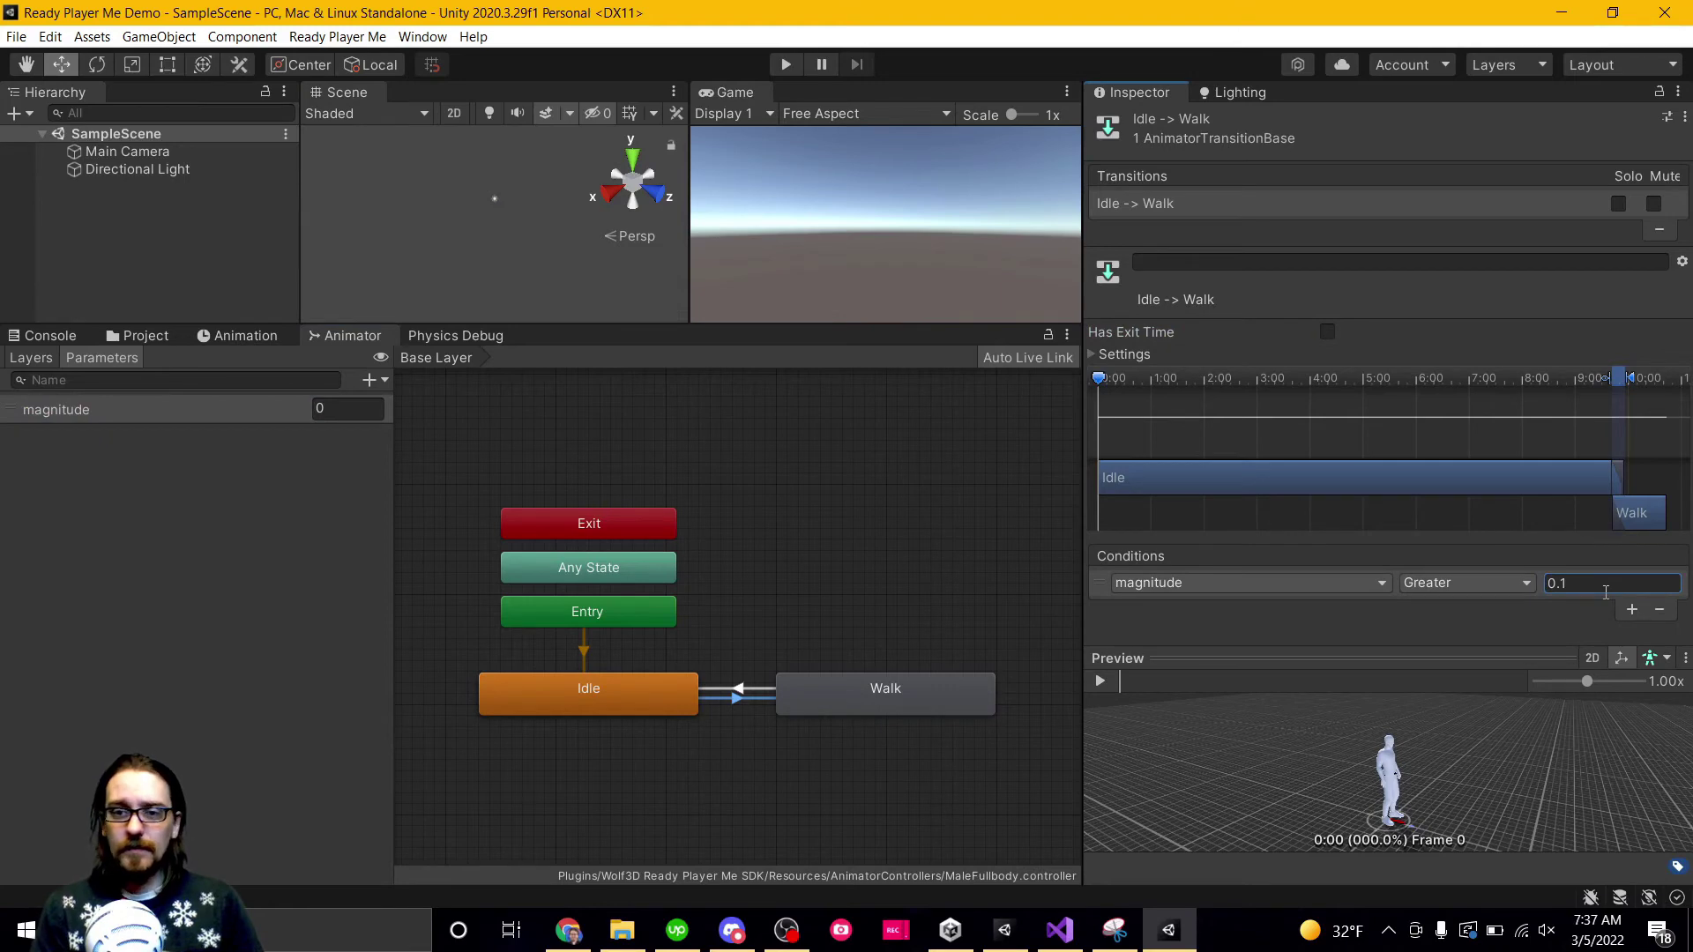
Make Walk-to-Idle require magnitude Less than 0.1, with Has Exit Time off.
{"action": "left_click", "coordinate": [741, 690]}
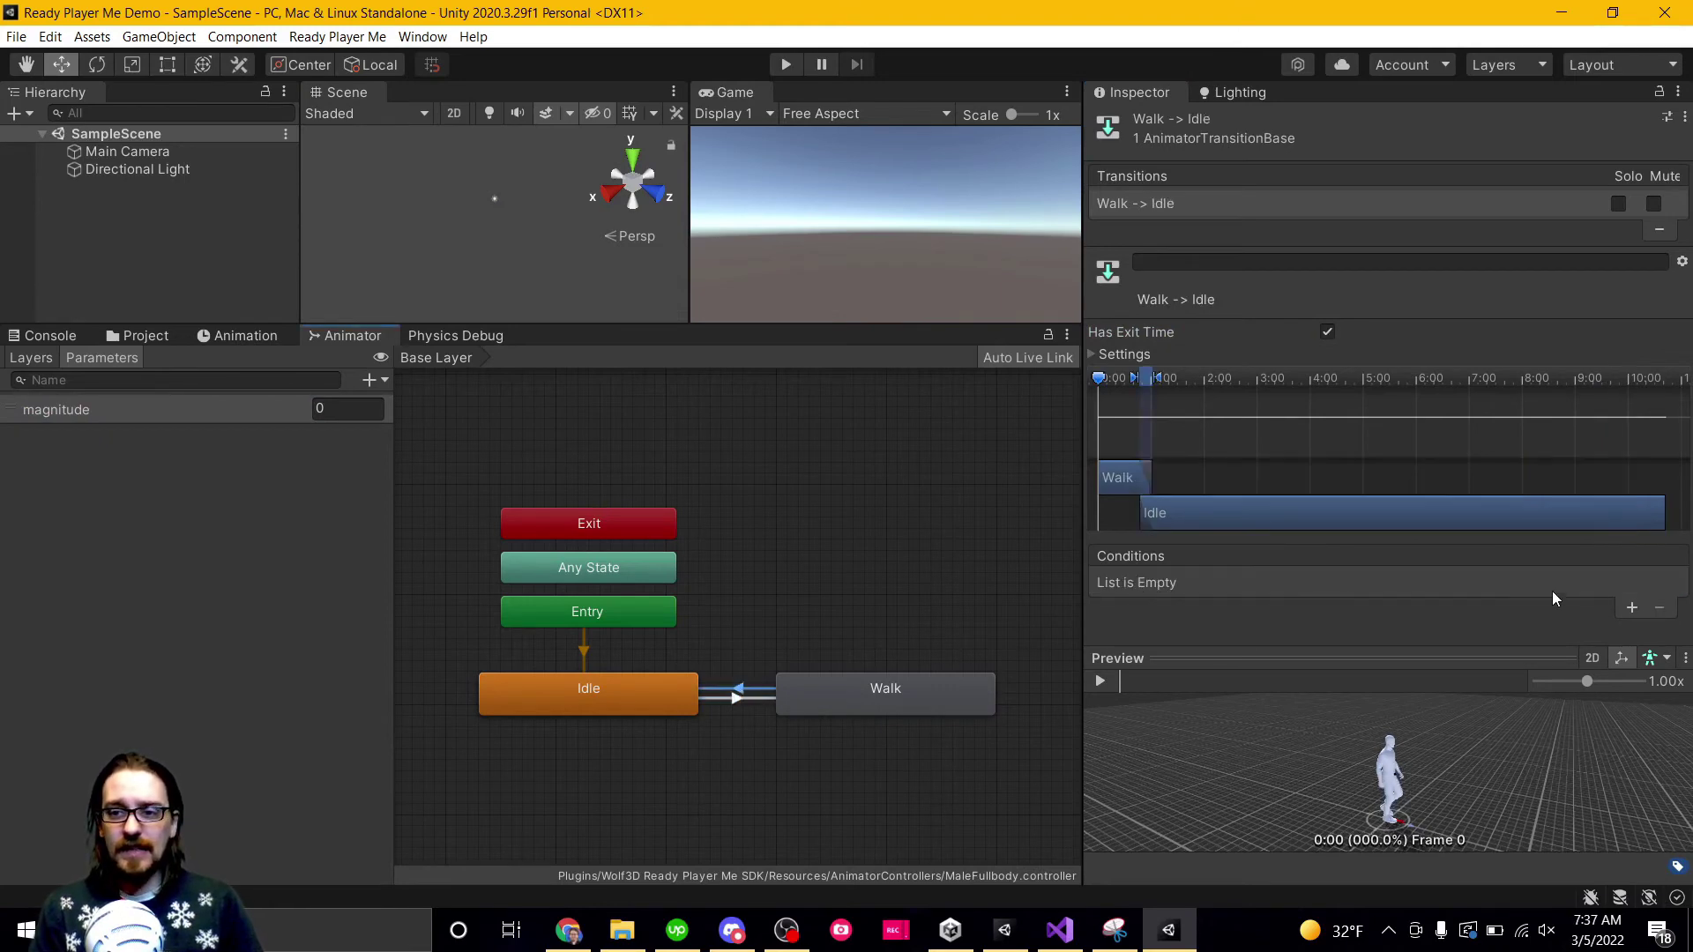
{"action": "left_click", "coordinate": [1632, 609]}
{"action": "left_click", "coordinate": [1415, 585]}
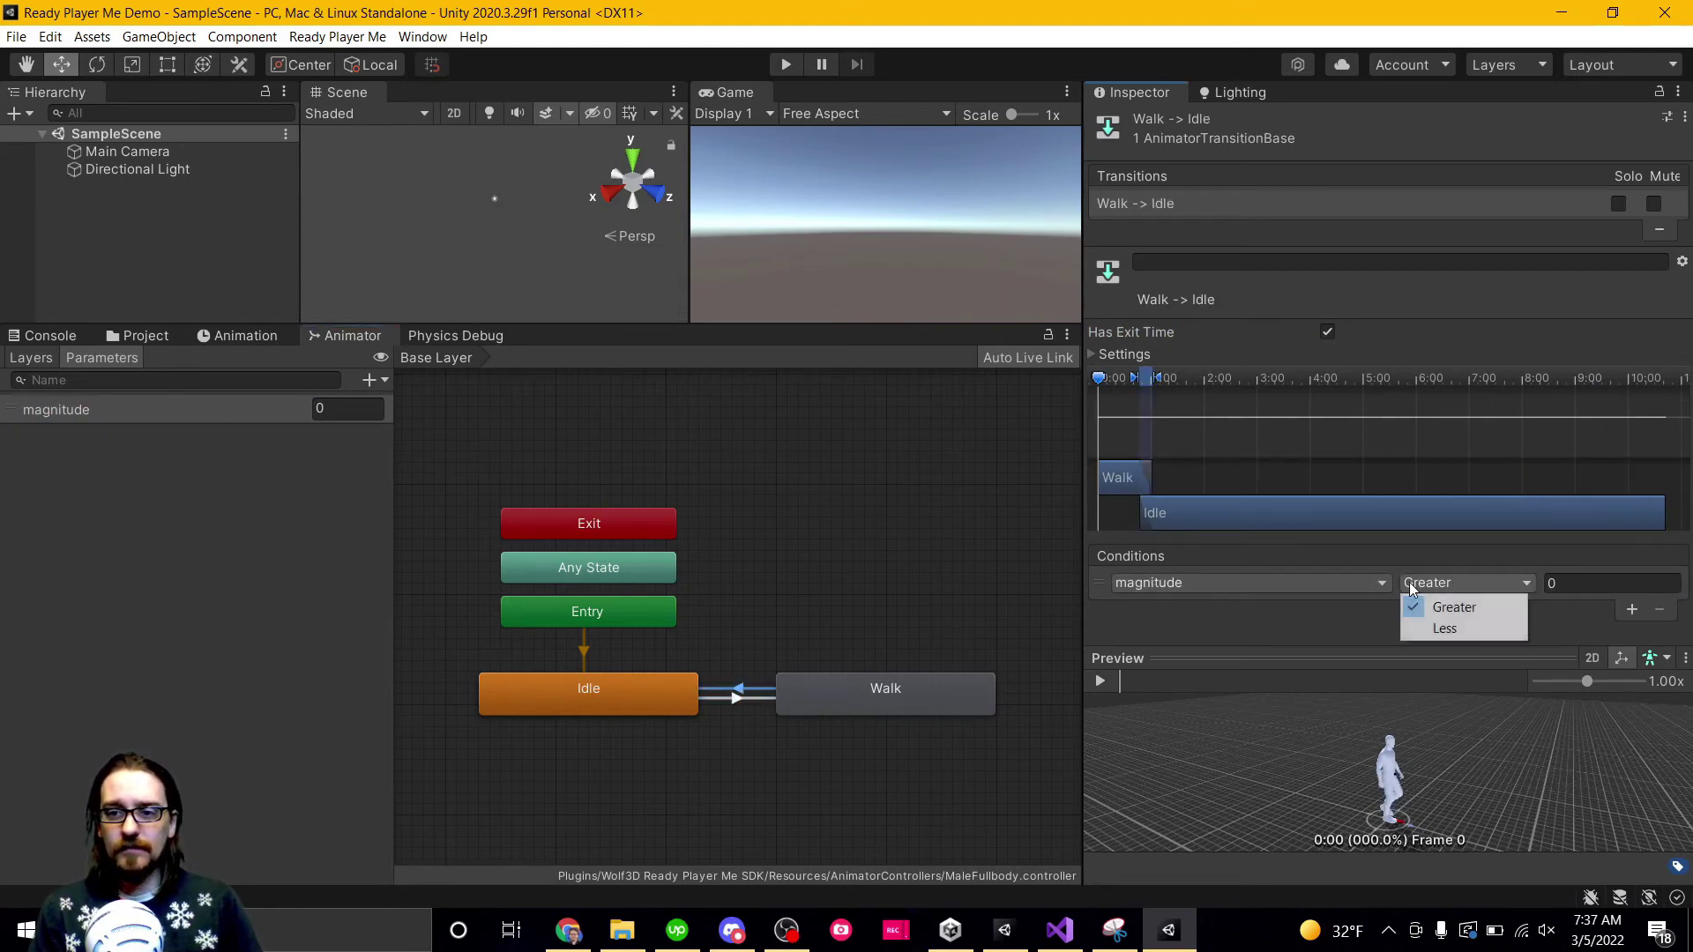
{"action": "left_click", "coordinate": [1456, 629]}
{"action": "left_click", "coordinate": [1572, 584]}
{"action": "type", "text": "0.1"}
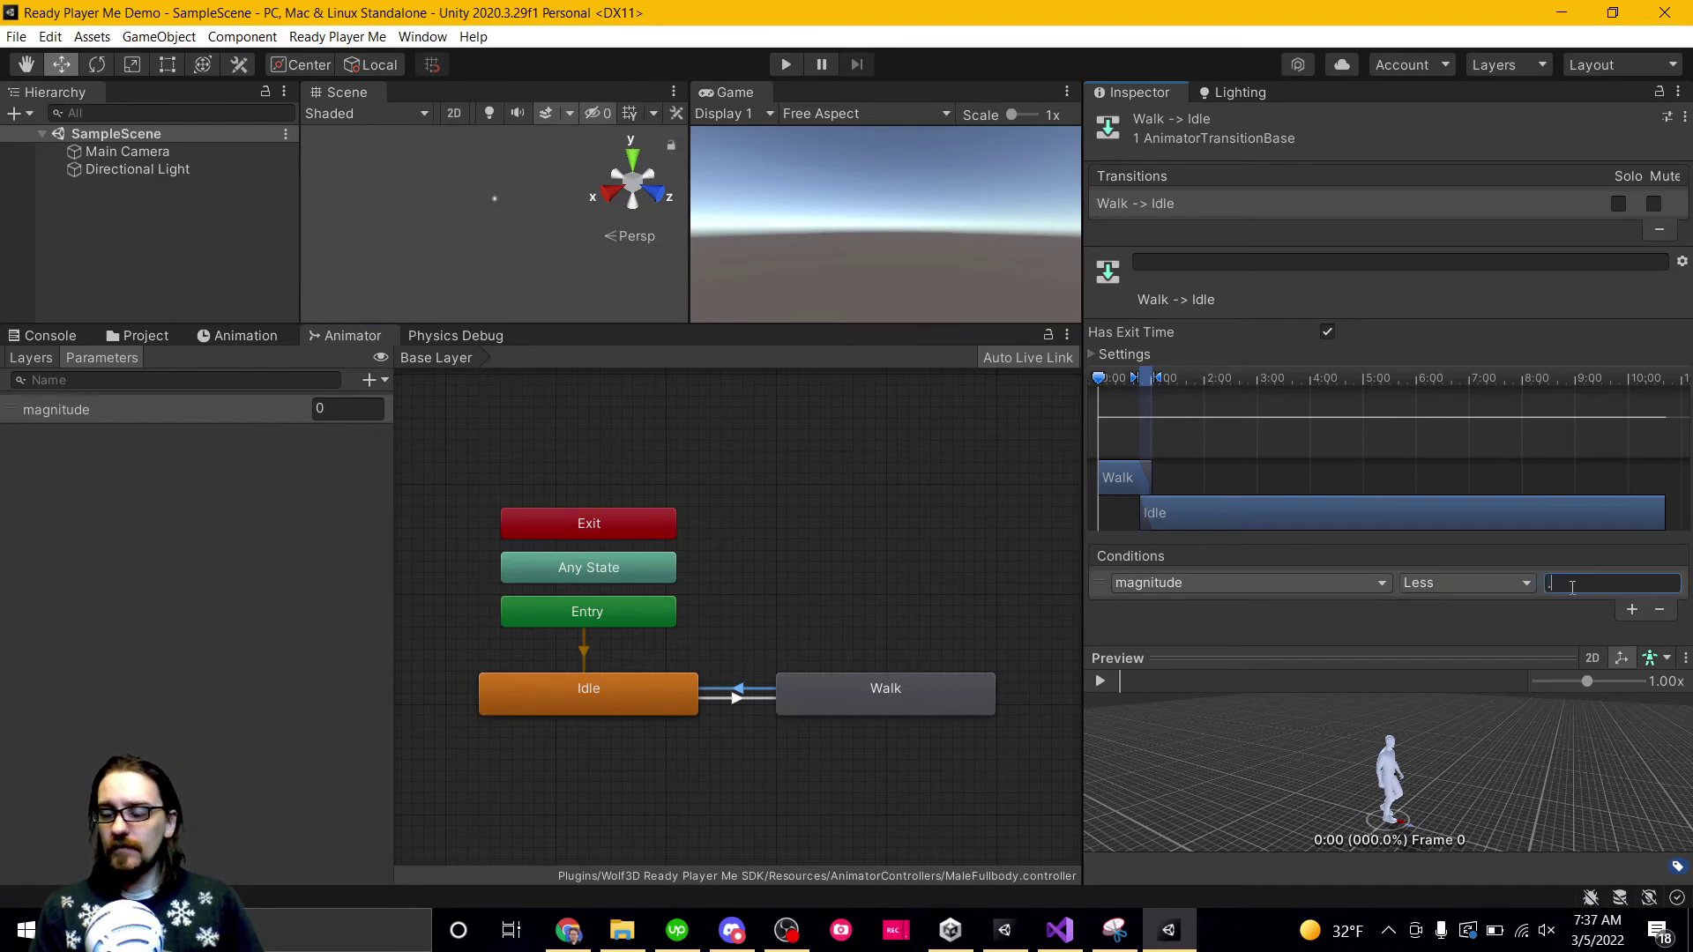
{"action": "left_click", "coordinate": [1327, 335]}
{"action": "left_click", "coordinate": [1327, 333]}
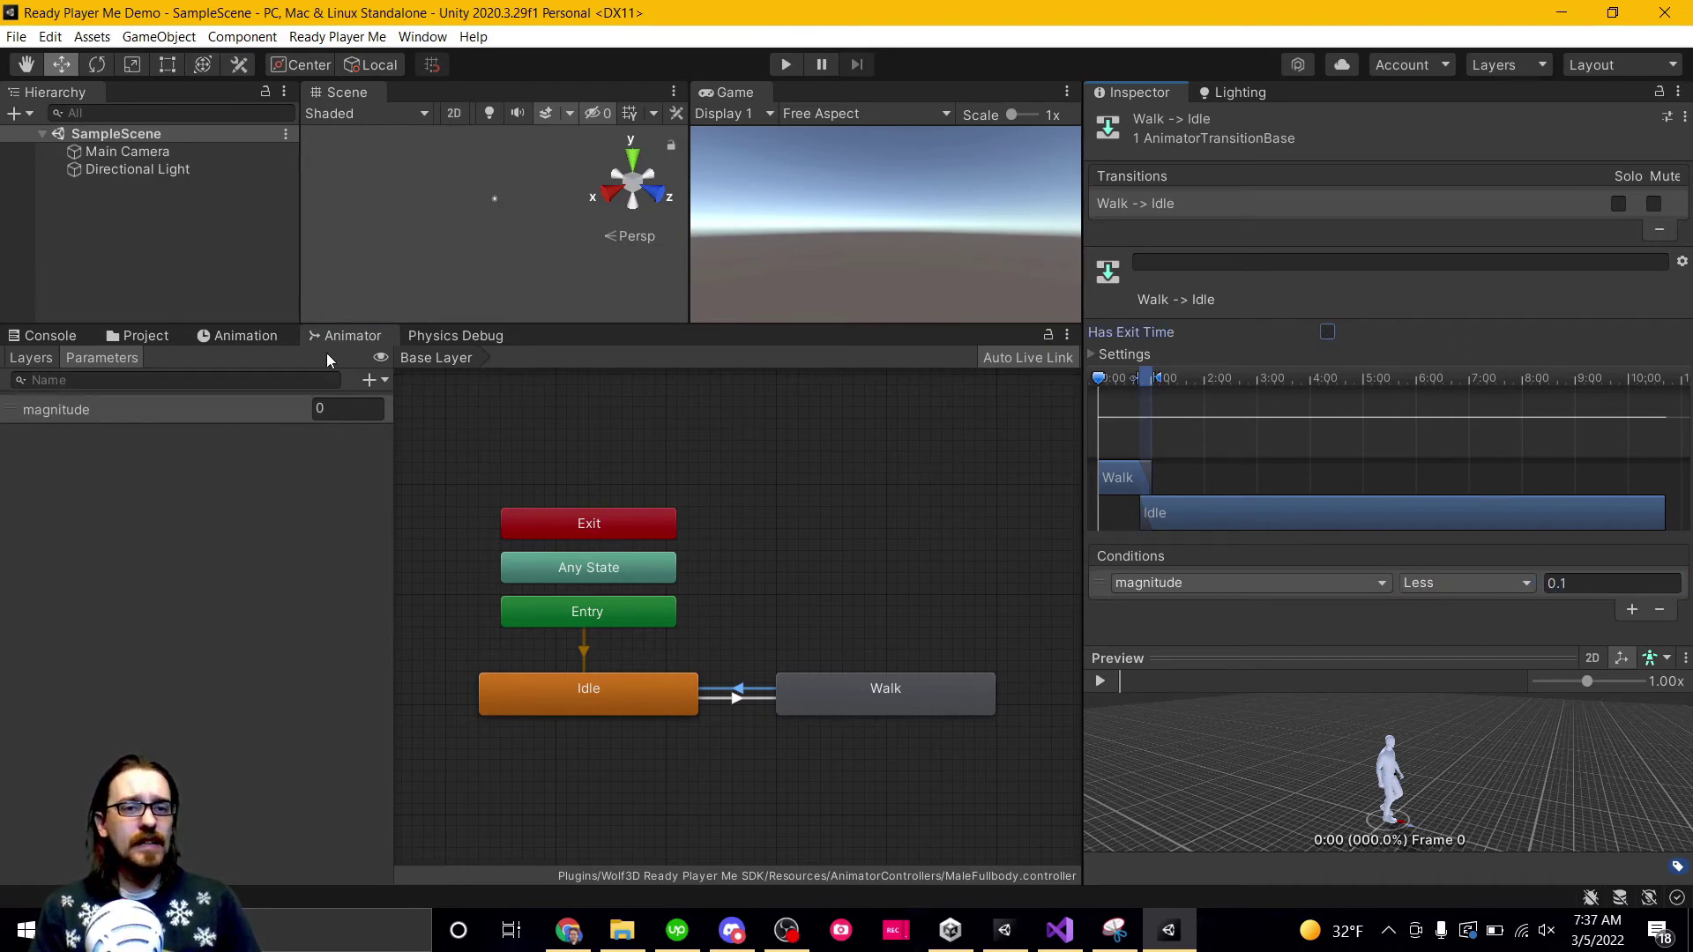
Switch from MaleFullbody to FemaleFullbody and check its Walking-to-Idle transition uses magnitude Less 0.1.
{"action": "left_click", "coordinate": [143, 336]}
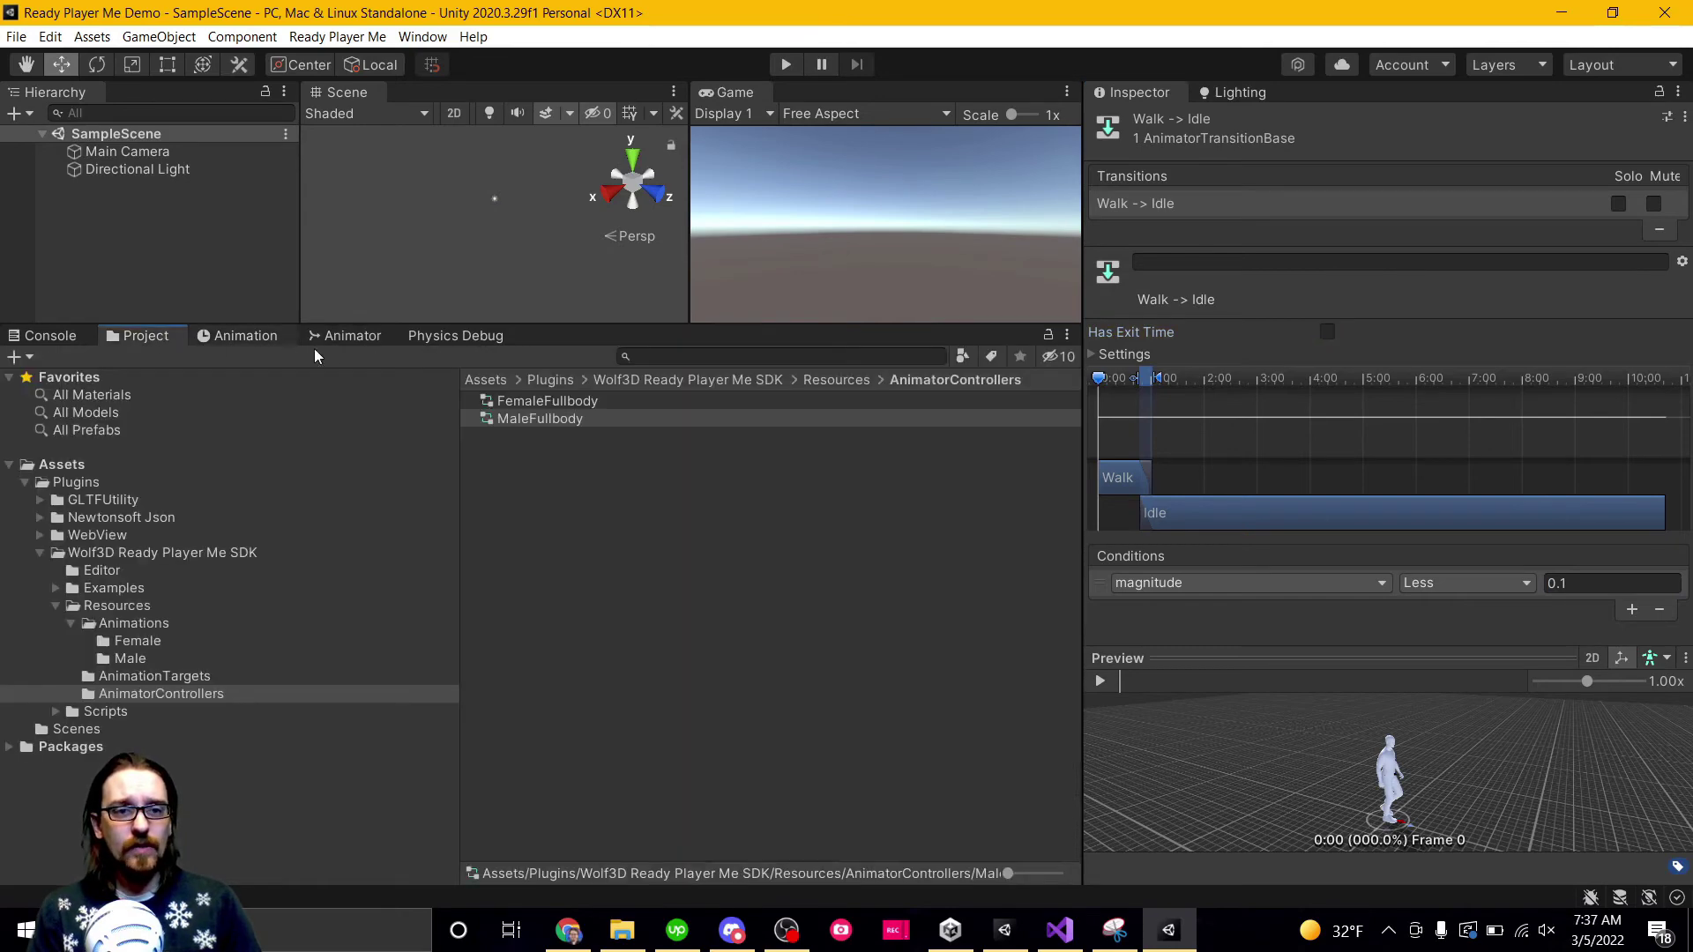
{"action": "double_click", "coordinate": [568, 418]}
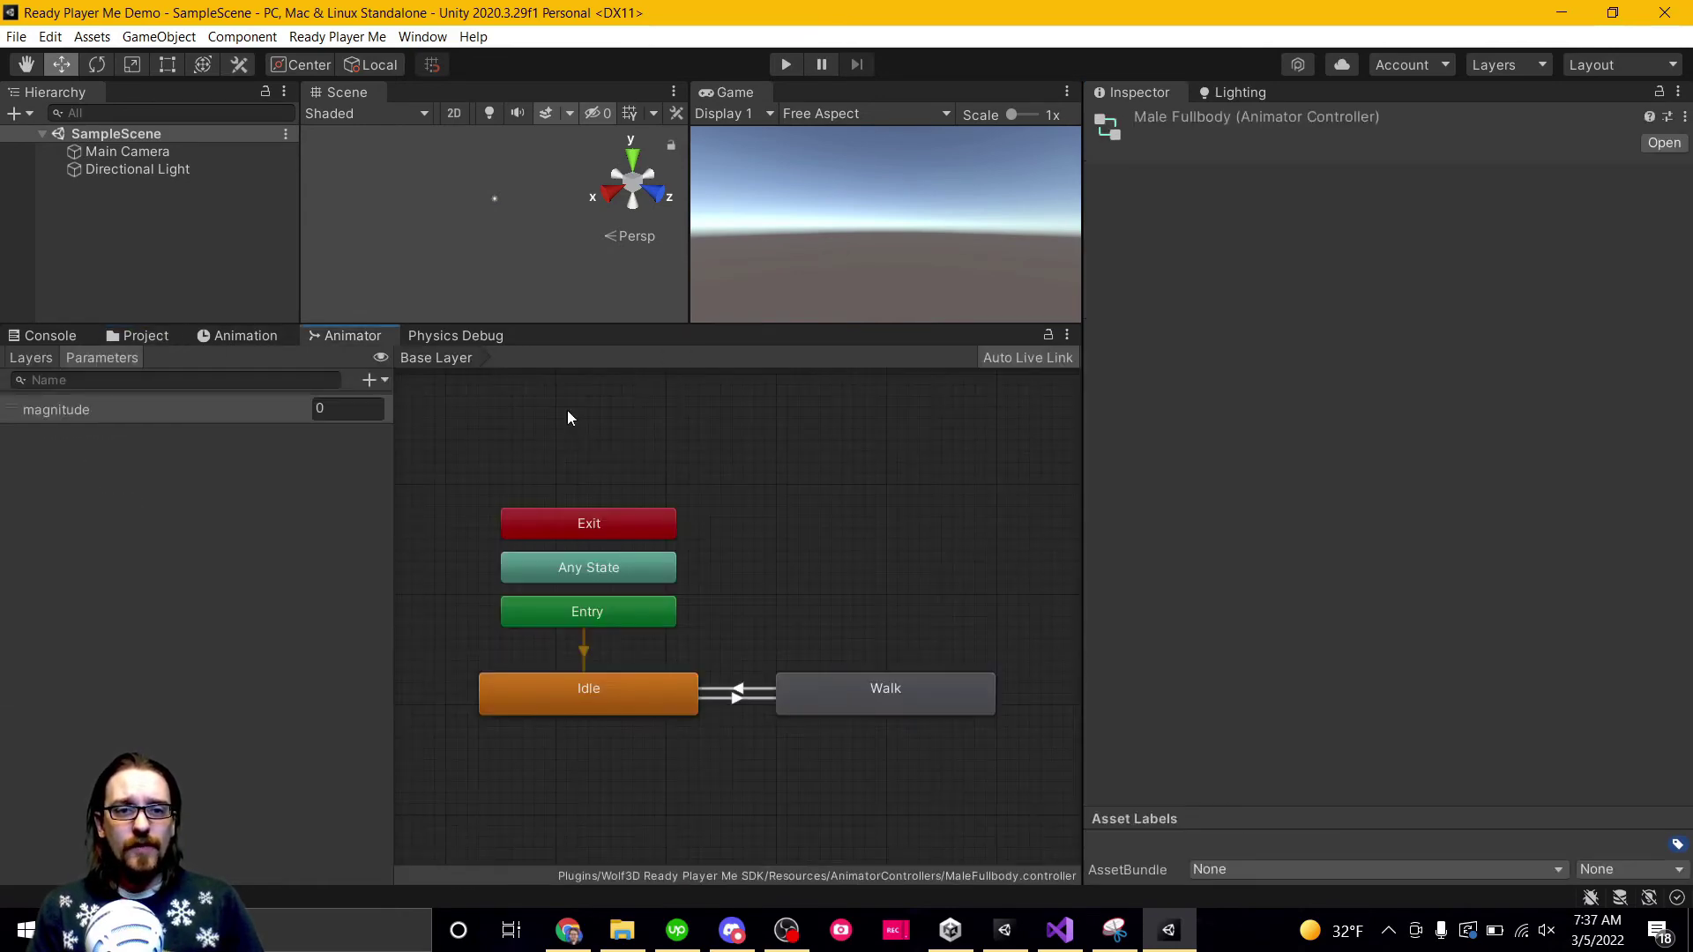
{"action": "left_click", "coordinate": [151, 335]}
{"action": "double_click", "coordinate": [521, 401]}
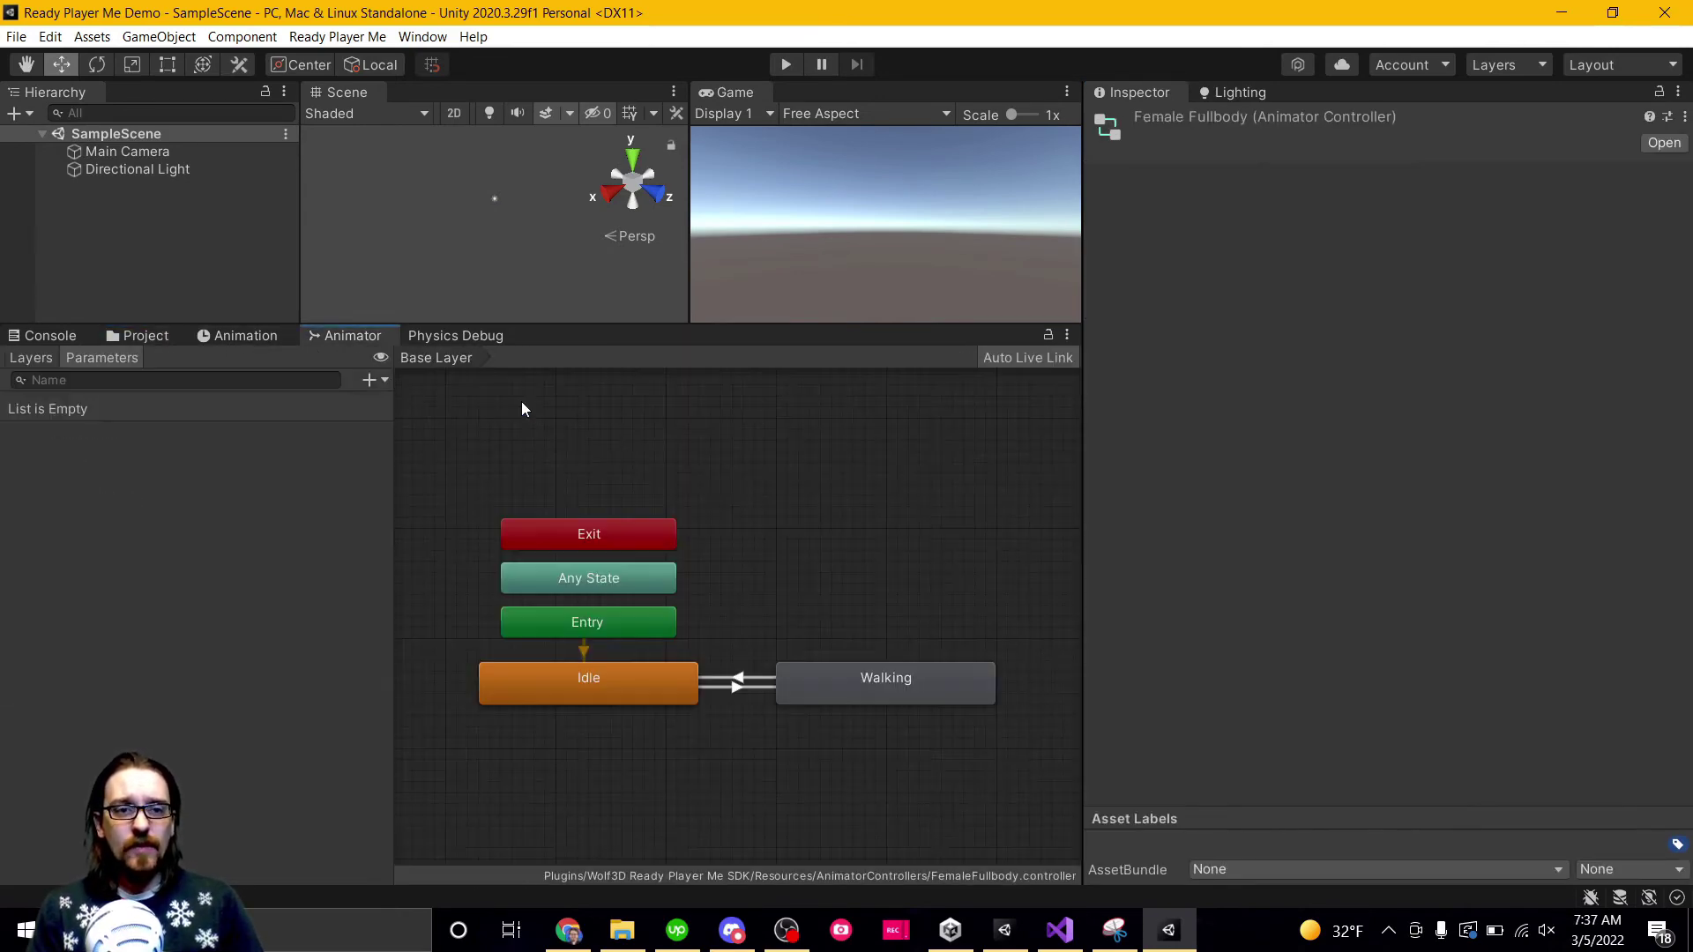
{"action": "left_click", "coordinate": [724, 678]}
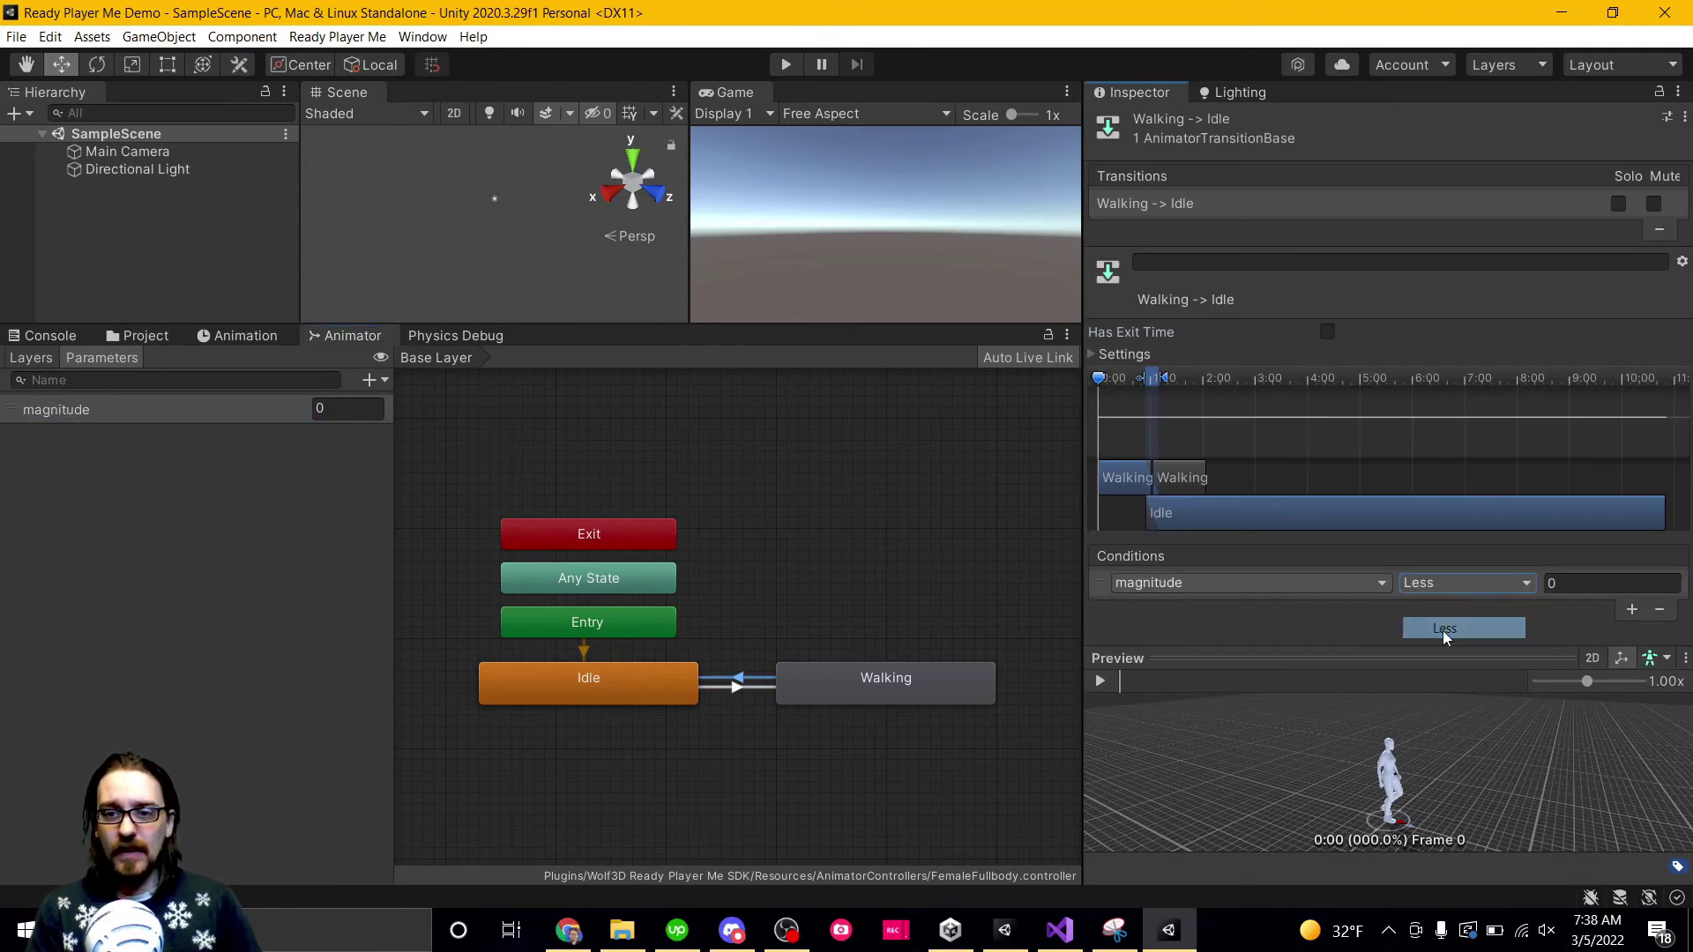
{"action": "left_click", "coordinate": [158, 336]}
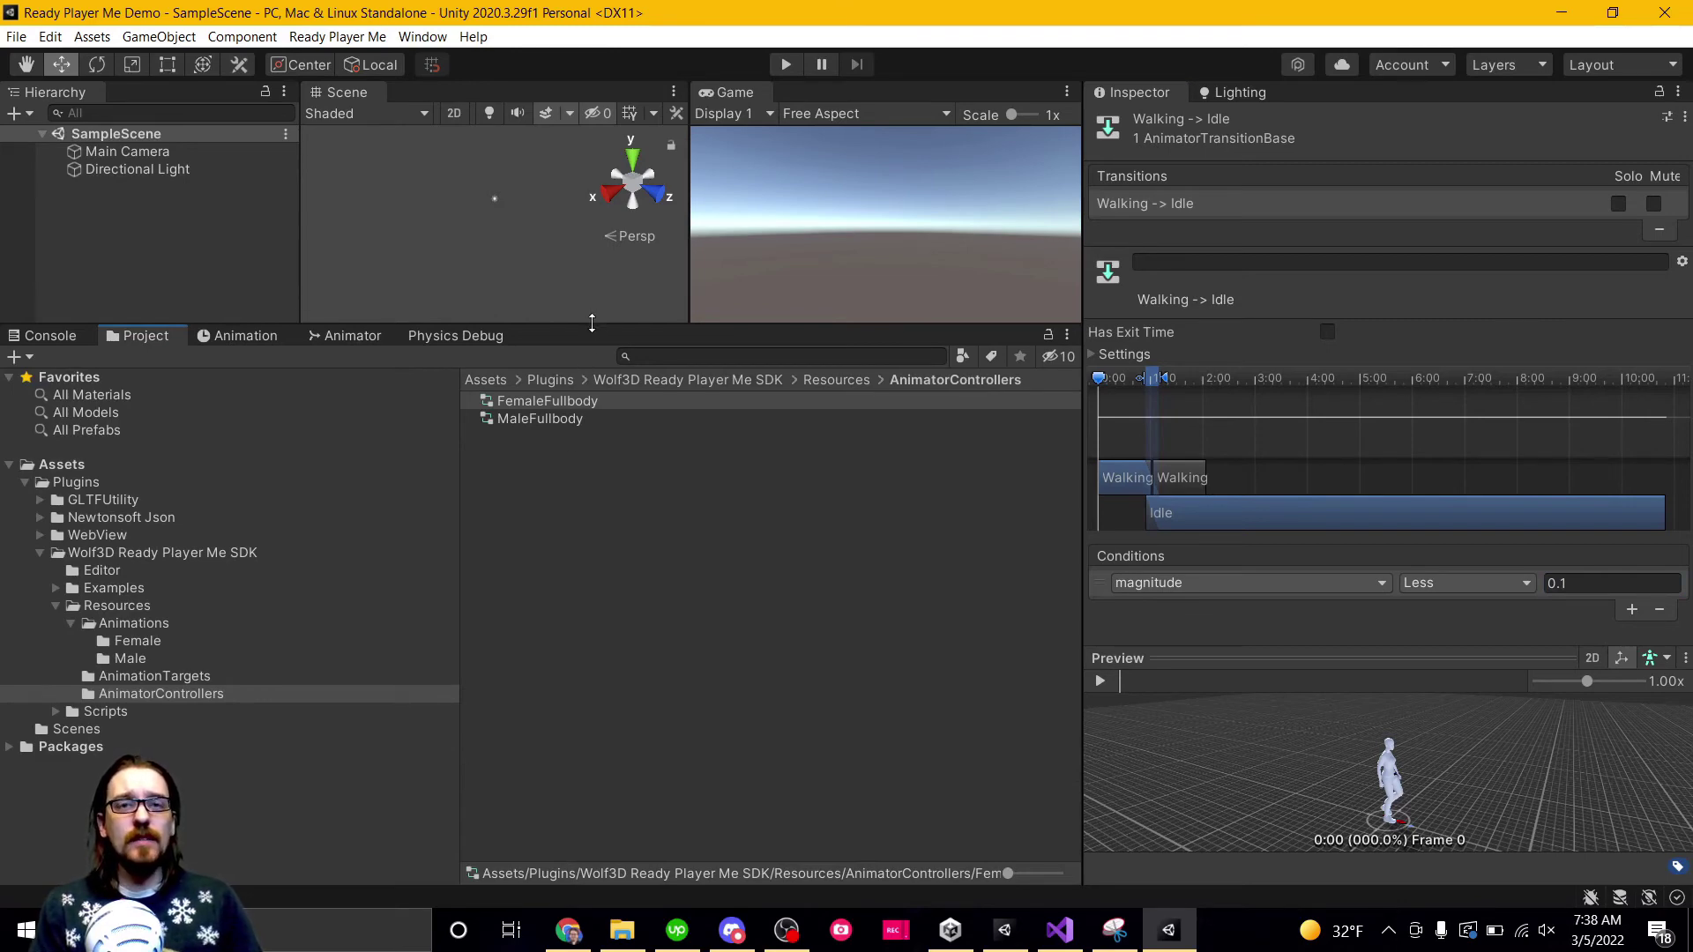
Drag the splitters so the Scene and Game views grow taller and the Inspector shrinks.
{"action": "left_click_drag", "start_coordinate": [592, 324], "coordinate": [610, 506]}
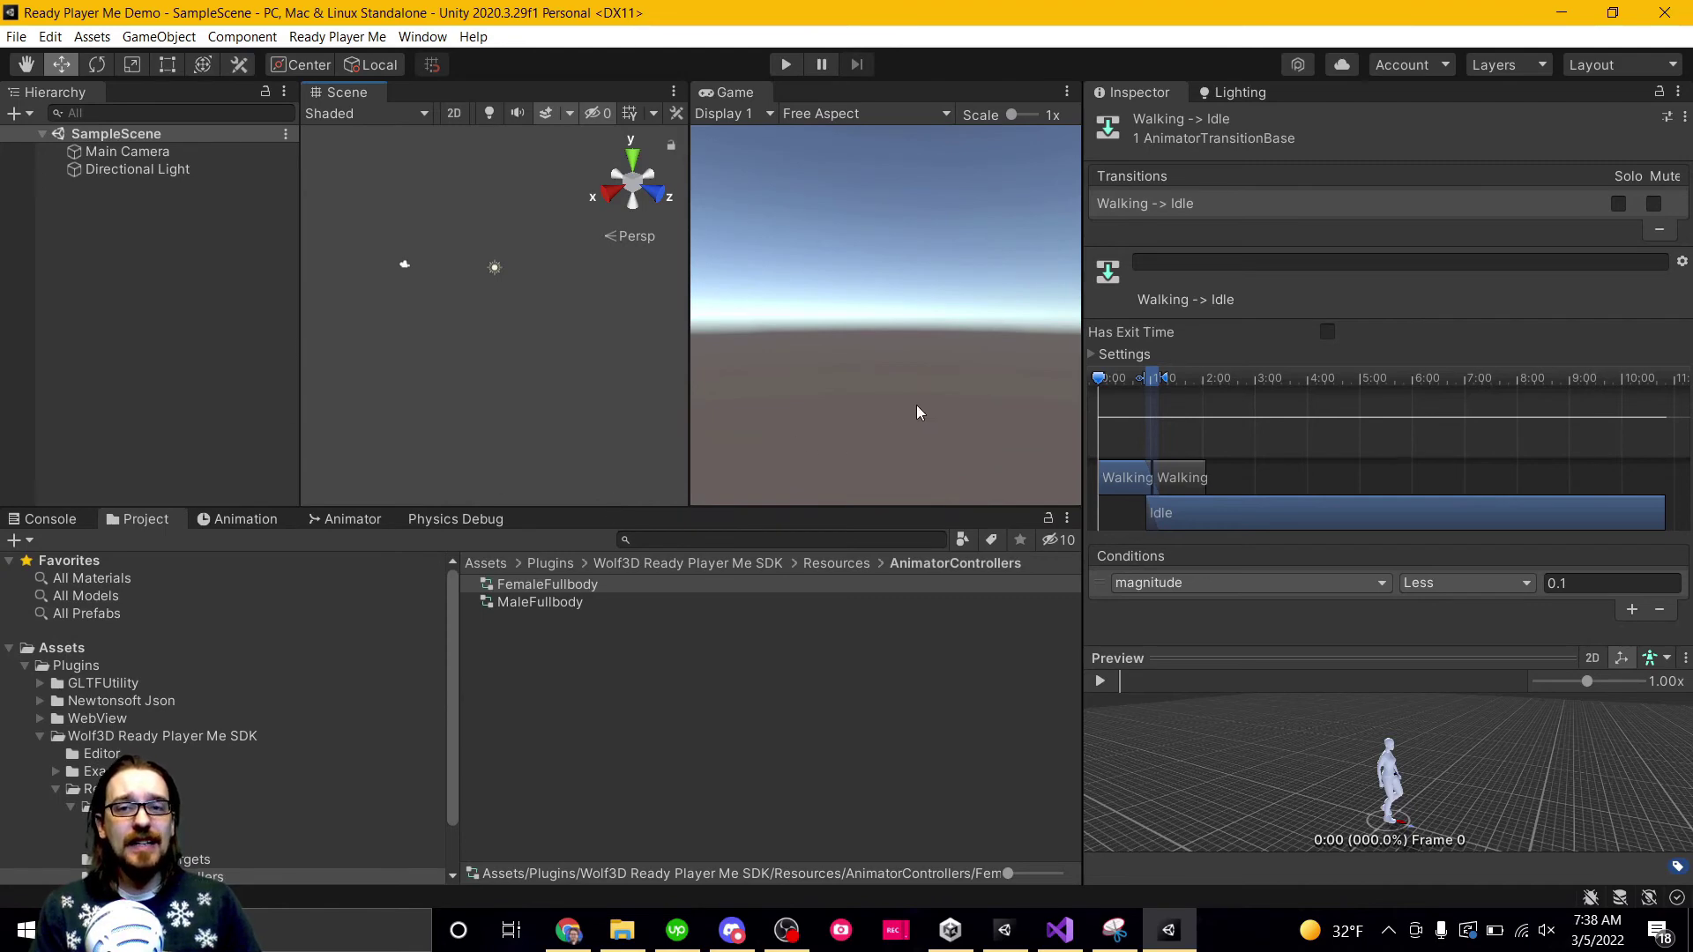
{"action": "left_click_drag", "start_coordinate": [1082, 286], "coordinate": [1320, 294]}
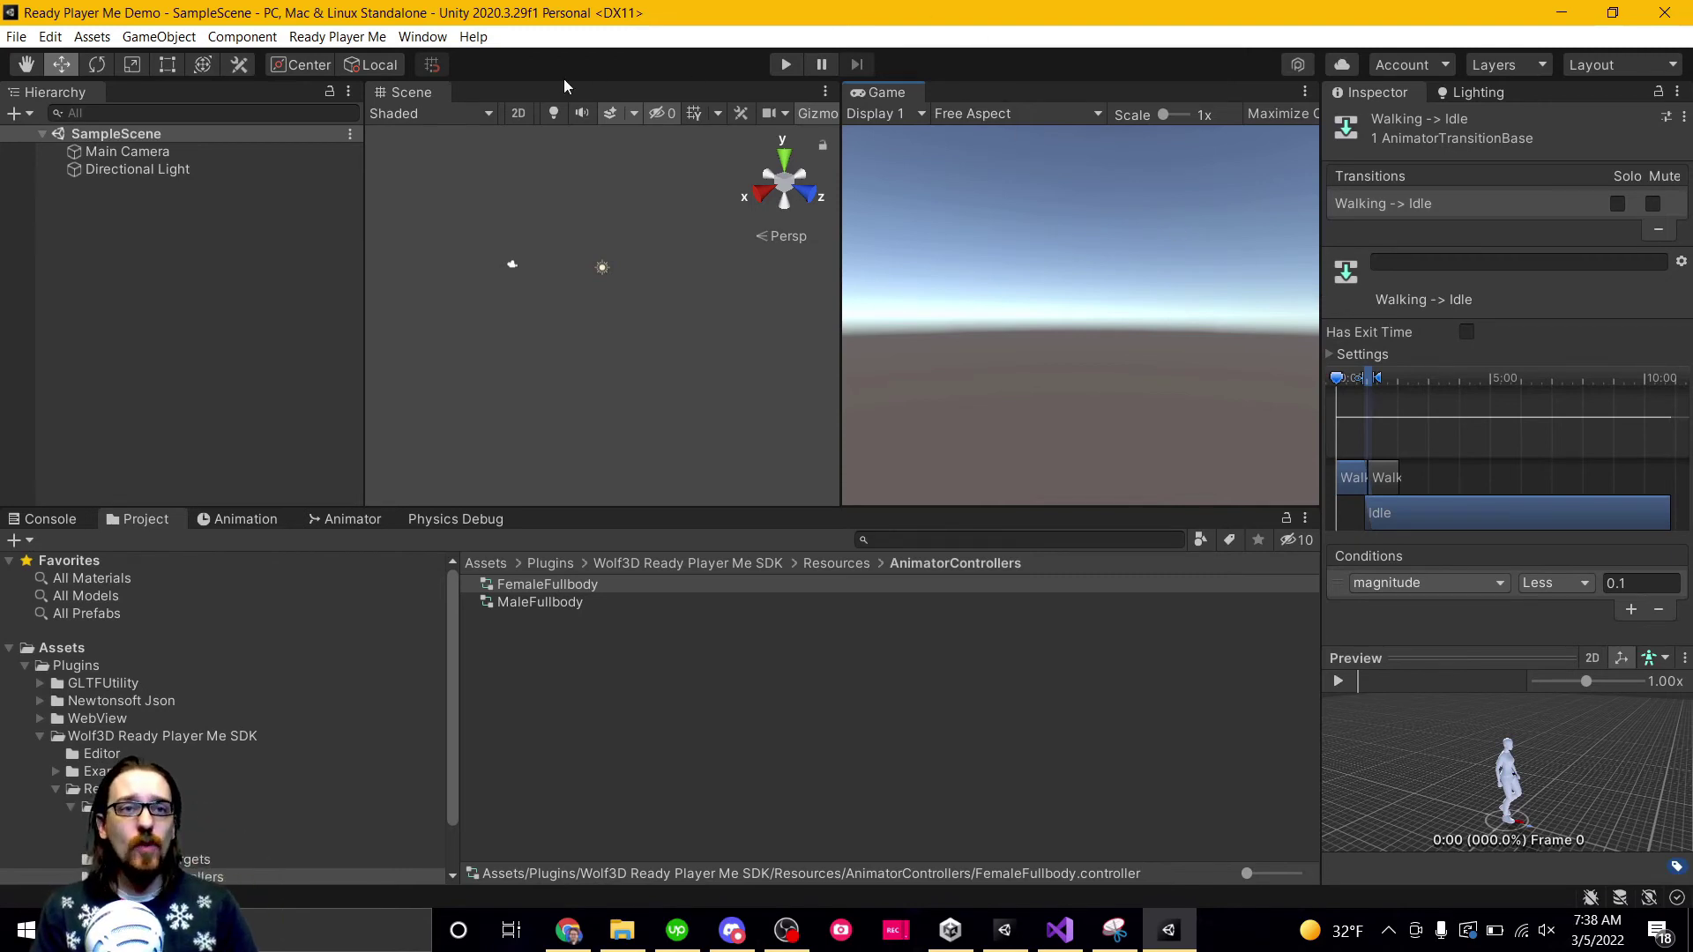
{"action": "left_click", "coordinate": [338, 36]}
{"action": "left_click", "coordinate": [357, 60]}
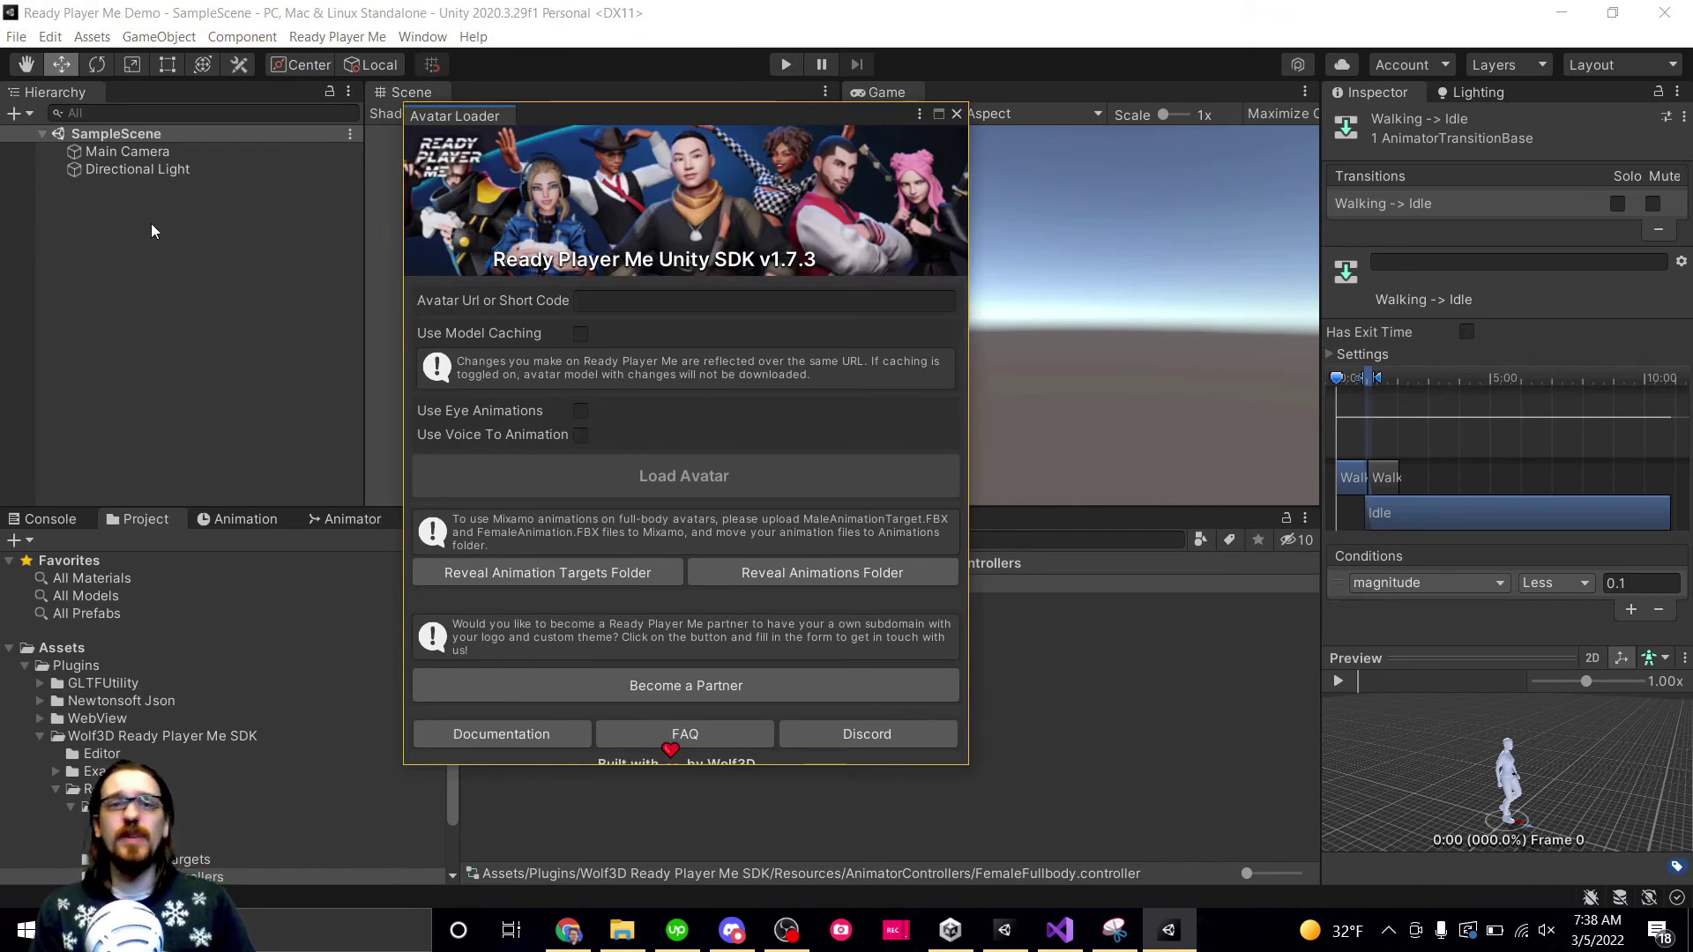
{"action": "left_click", "coordinate": [957, 114]}
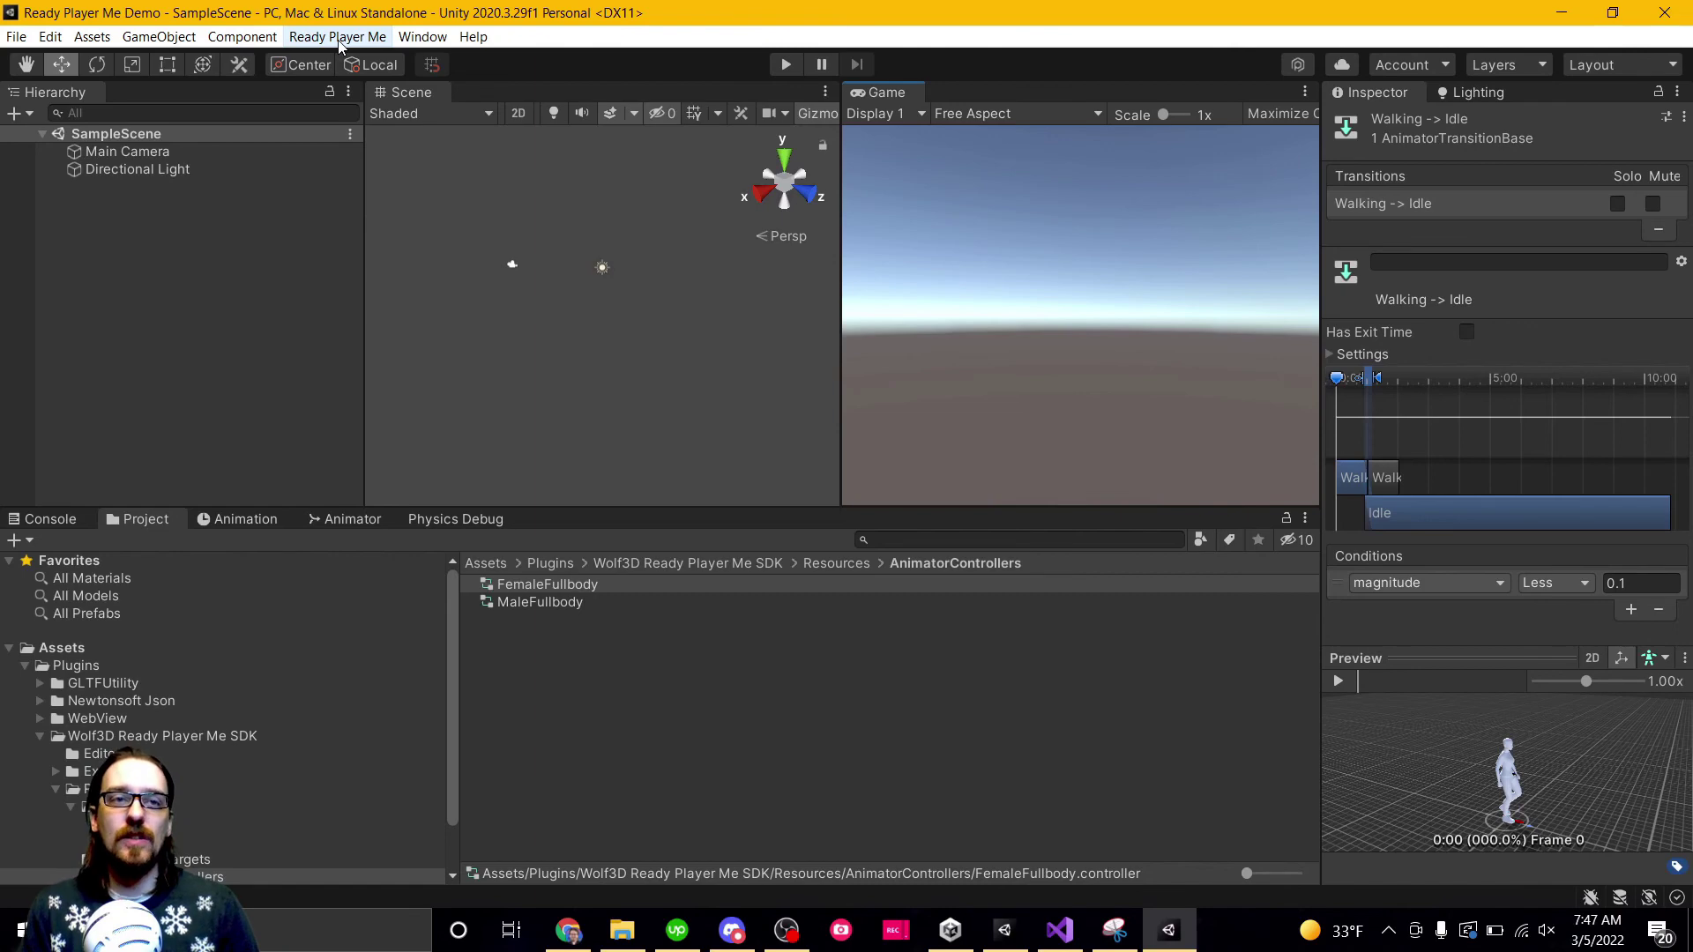
Enter 'demo' as the subdomain in Ready Player Me's WebView Partner Editor, save, and close it.
{"action": "left_click", "coordinate": [341, 43]}
{"action": "left_click", "coordinate": [348, 83]}
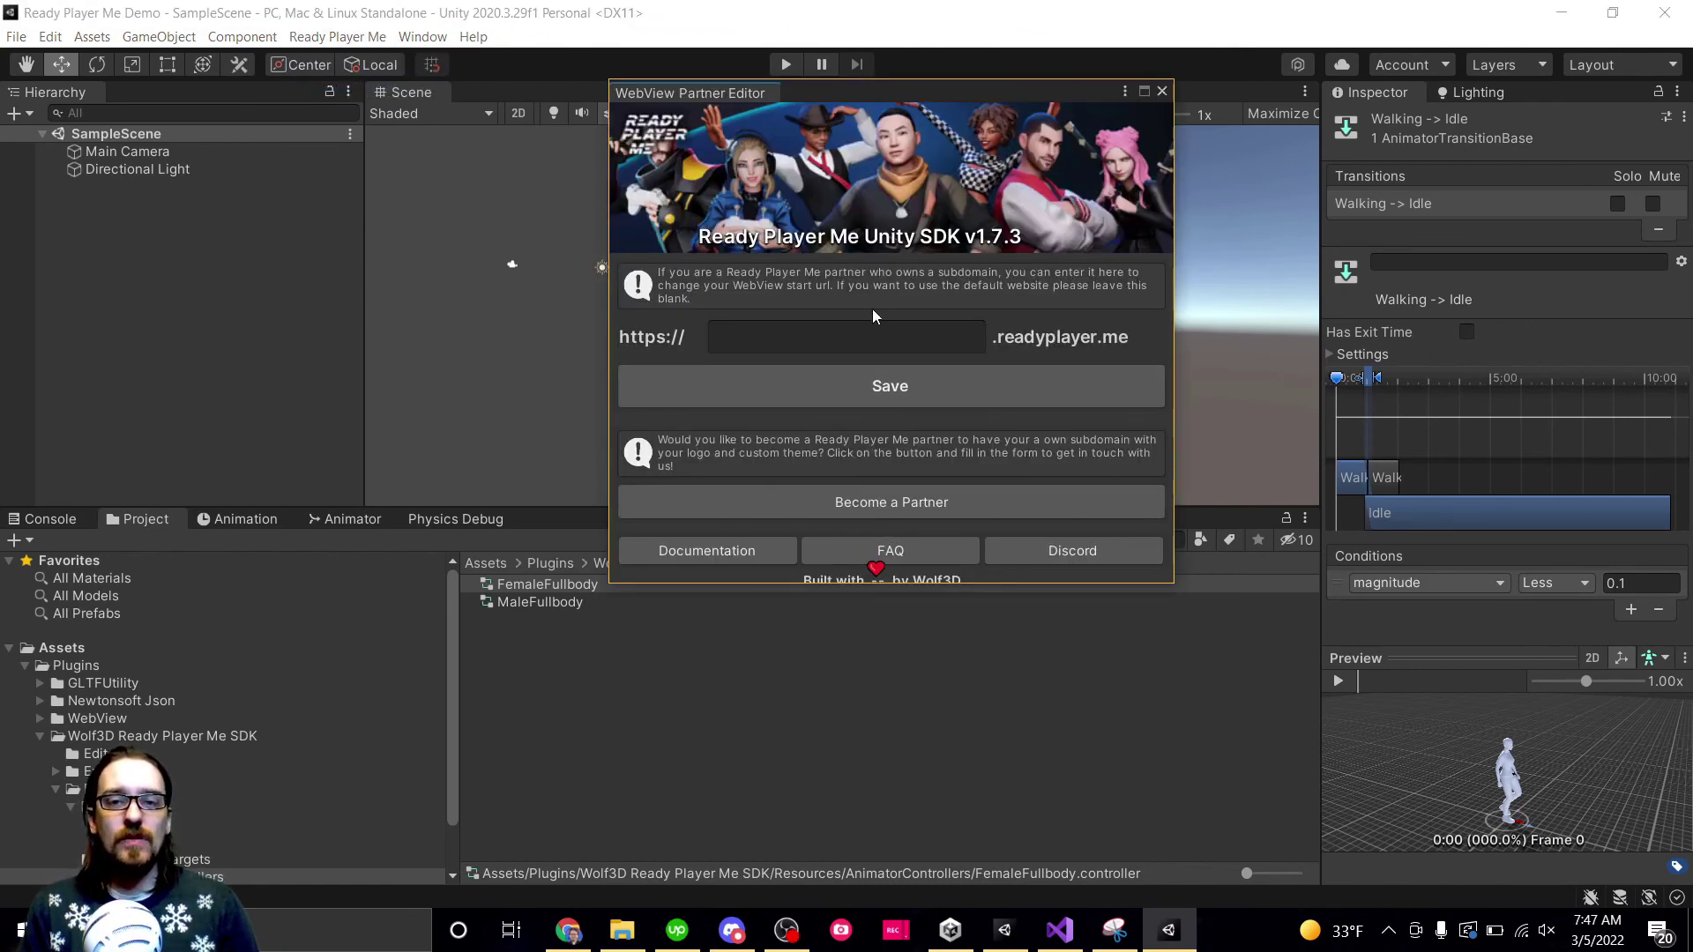
{"action": "left_click", "coordinate": [844, 335]}
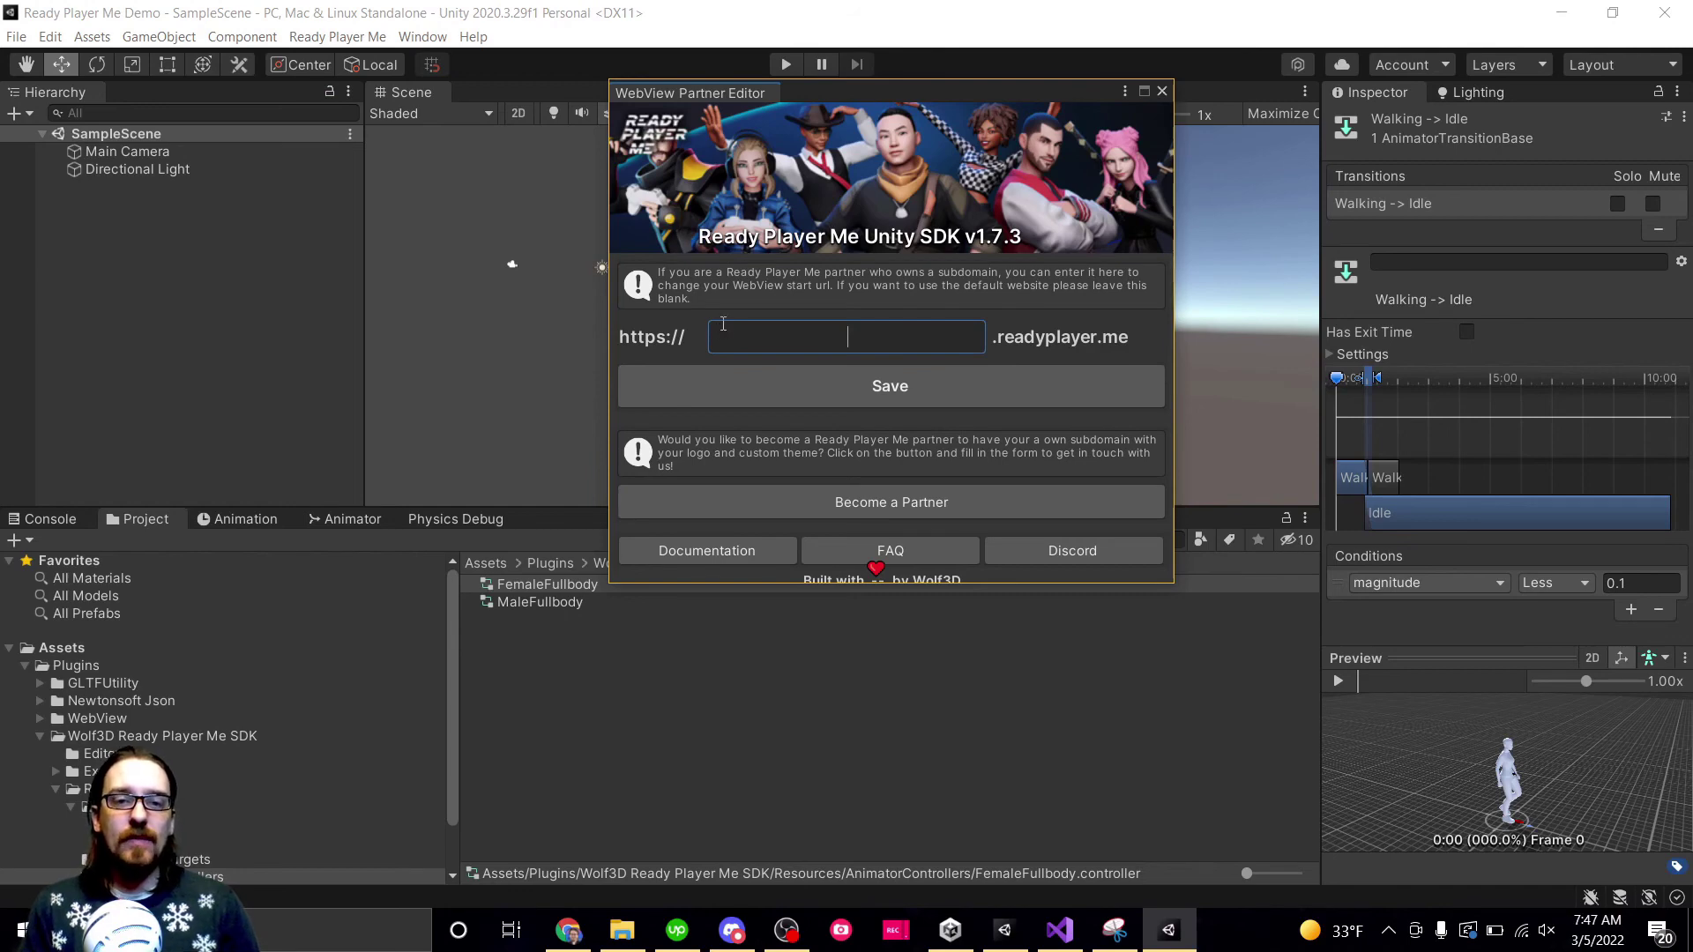
{"action": "type", "text": "demo"}
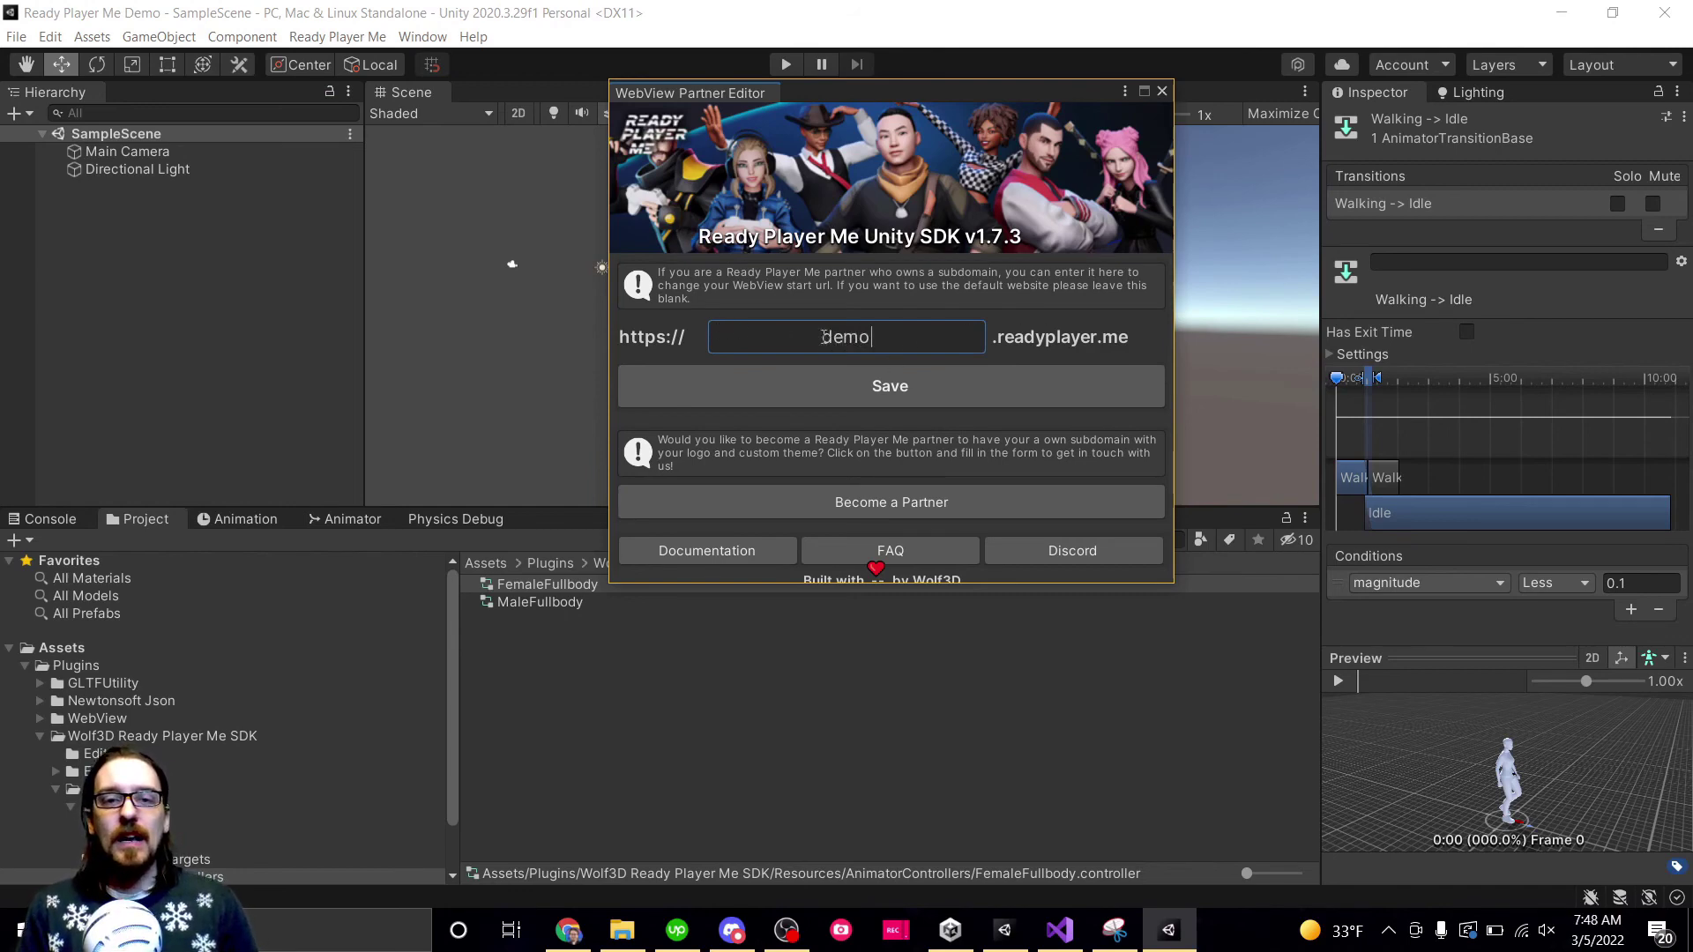
{"action": "left_click", "coordinate": [937, 395]}
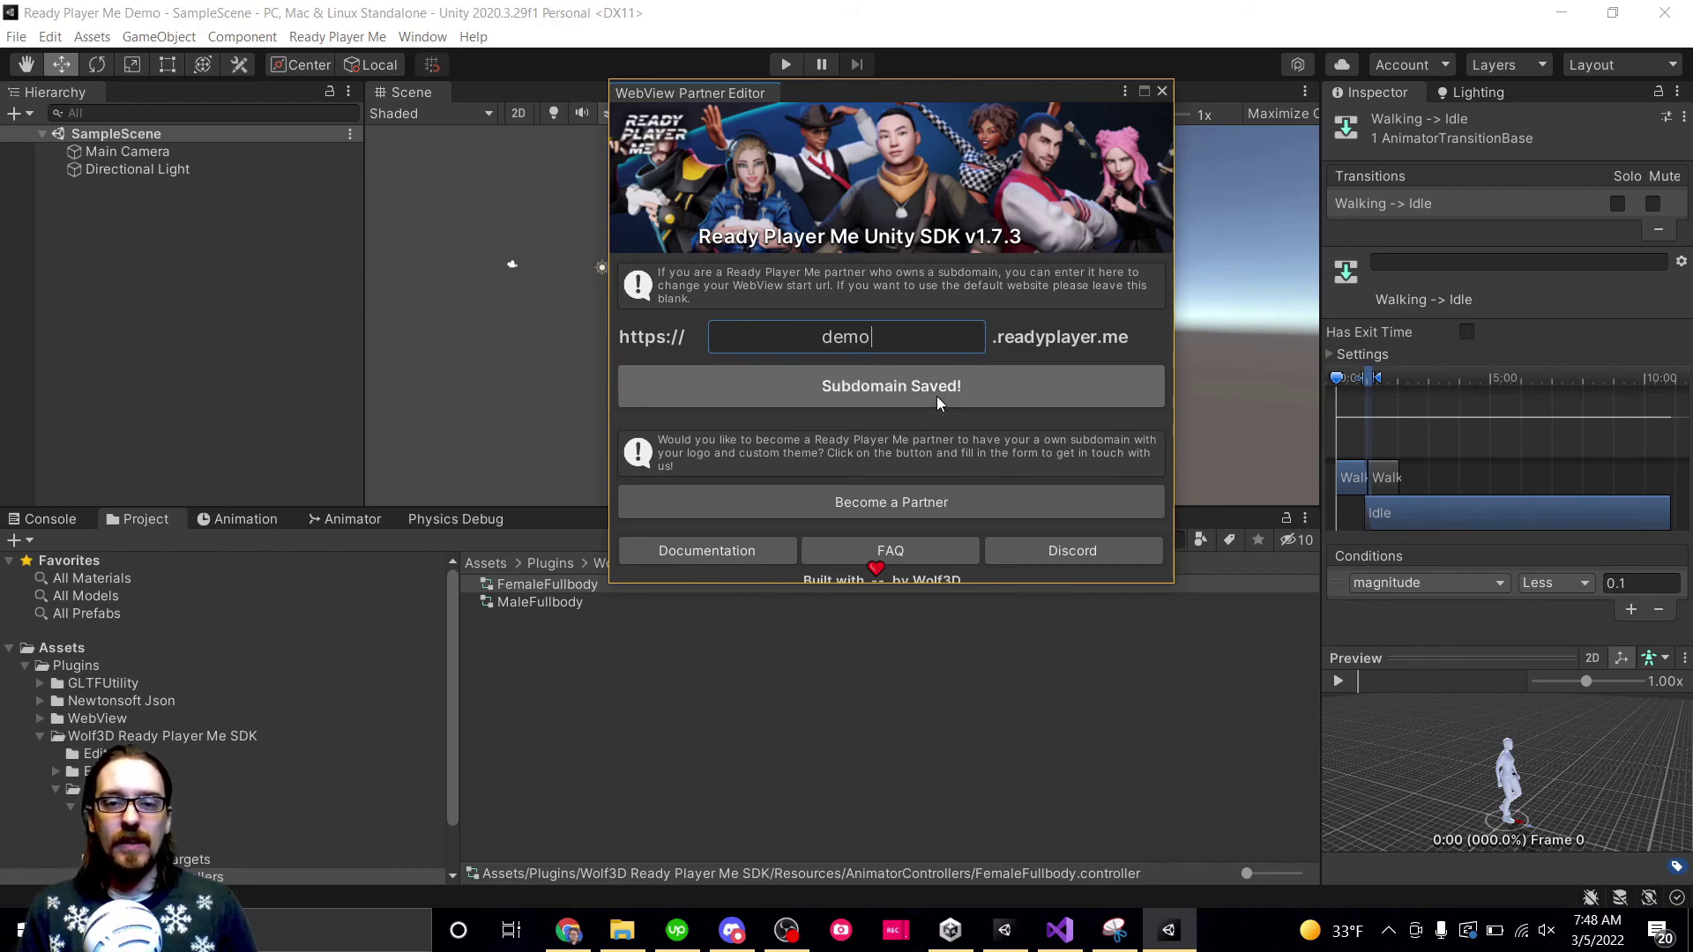
{"action": "left_click", "coordinate": [1161, 91]}
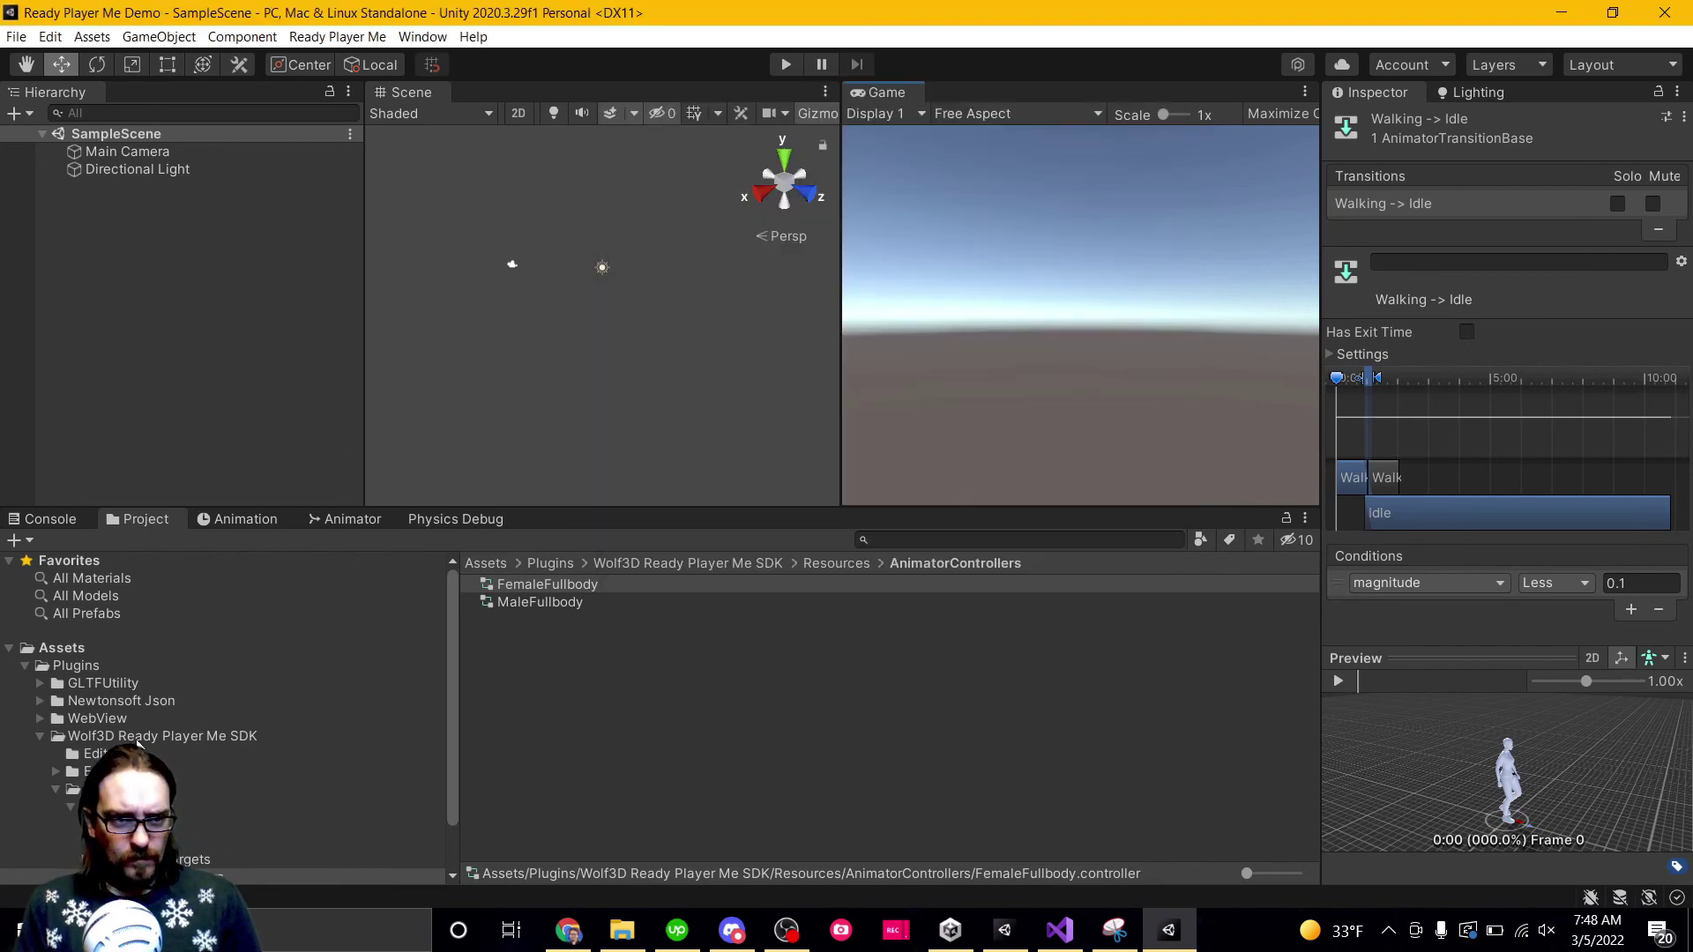
Show Plugins > WebView (Android, Editor, IOS, Resources, Scripts) and shrink the Project panel.
{"action": "left_click", "coordinate": [113, 719]}
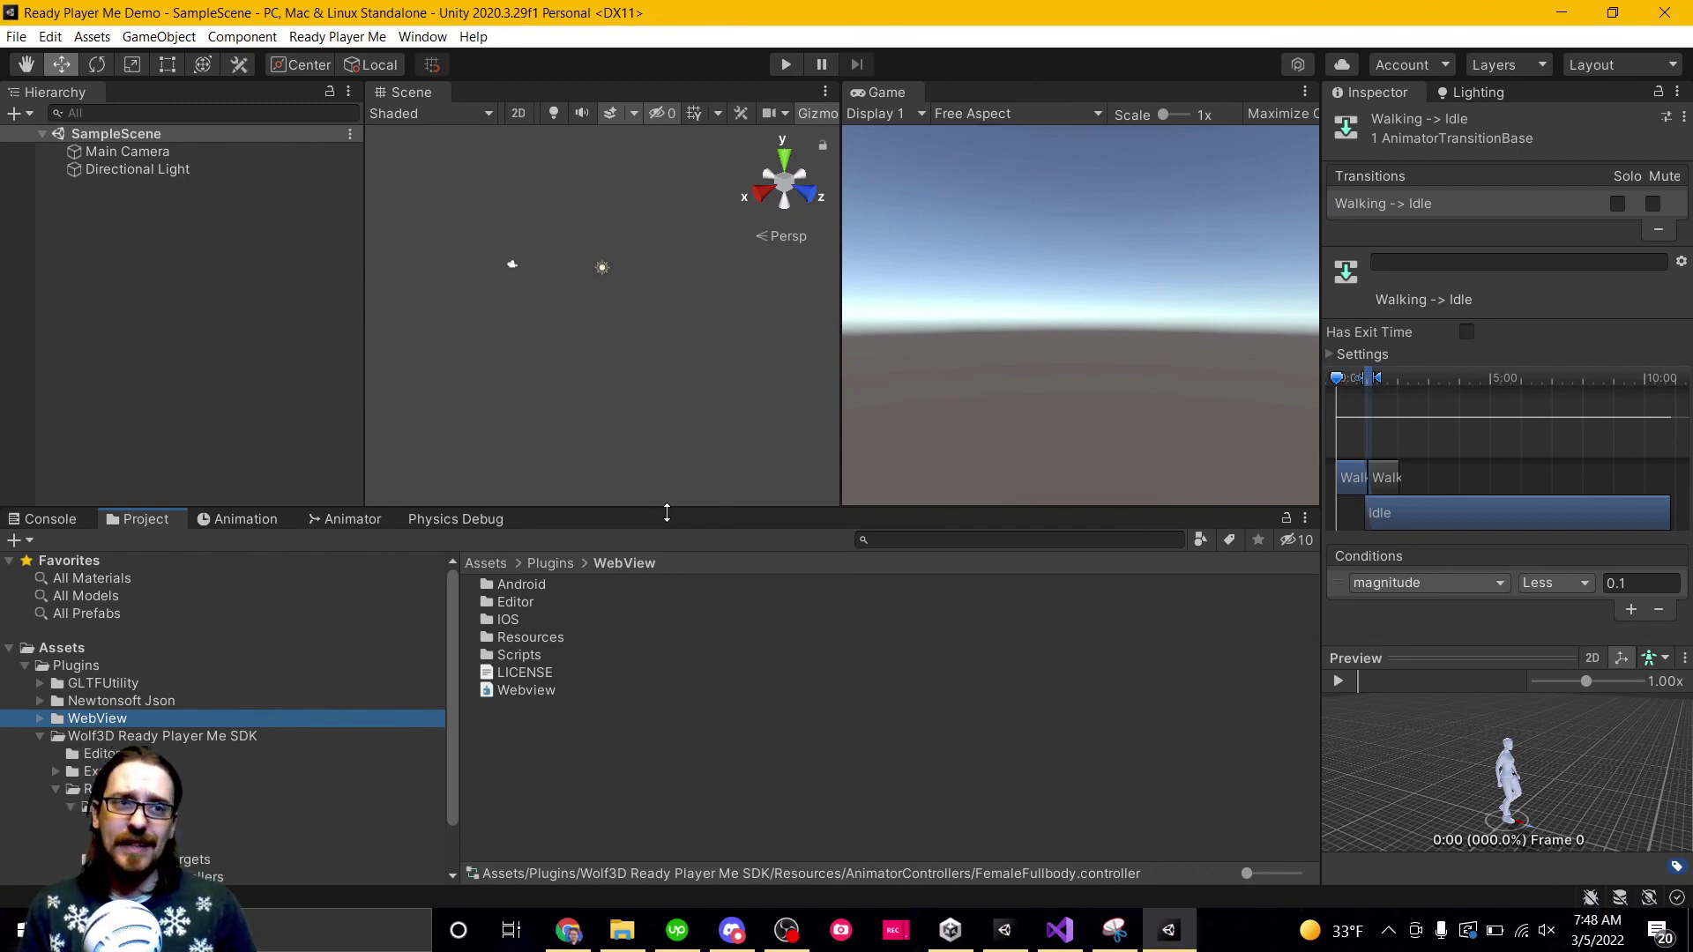
{"action": "left_click_drag", "start_coordinate": [666, 513], "coordinate": [667, 578]}
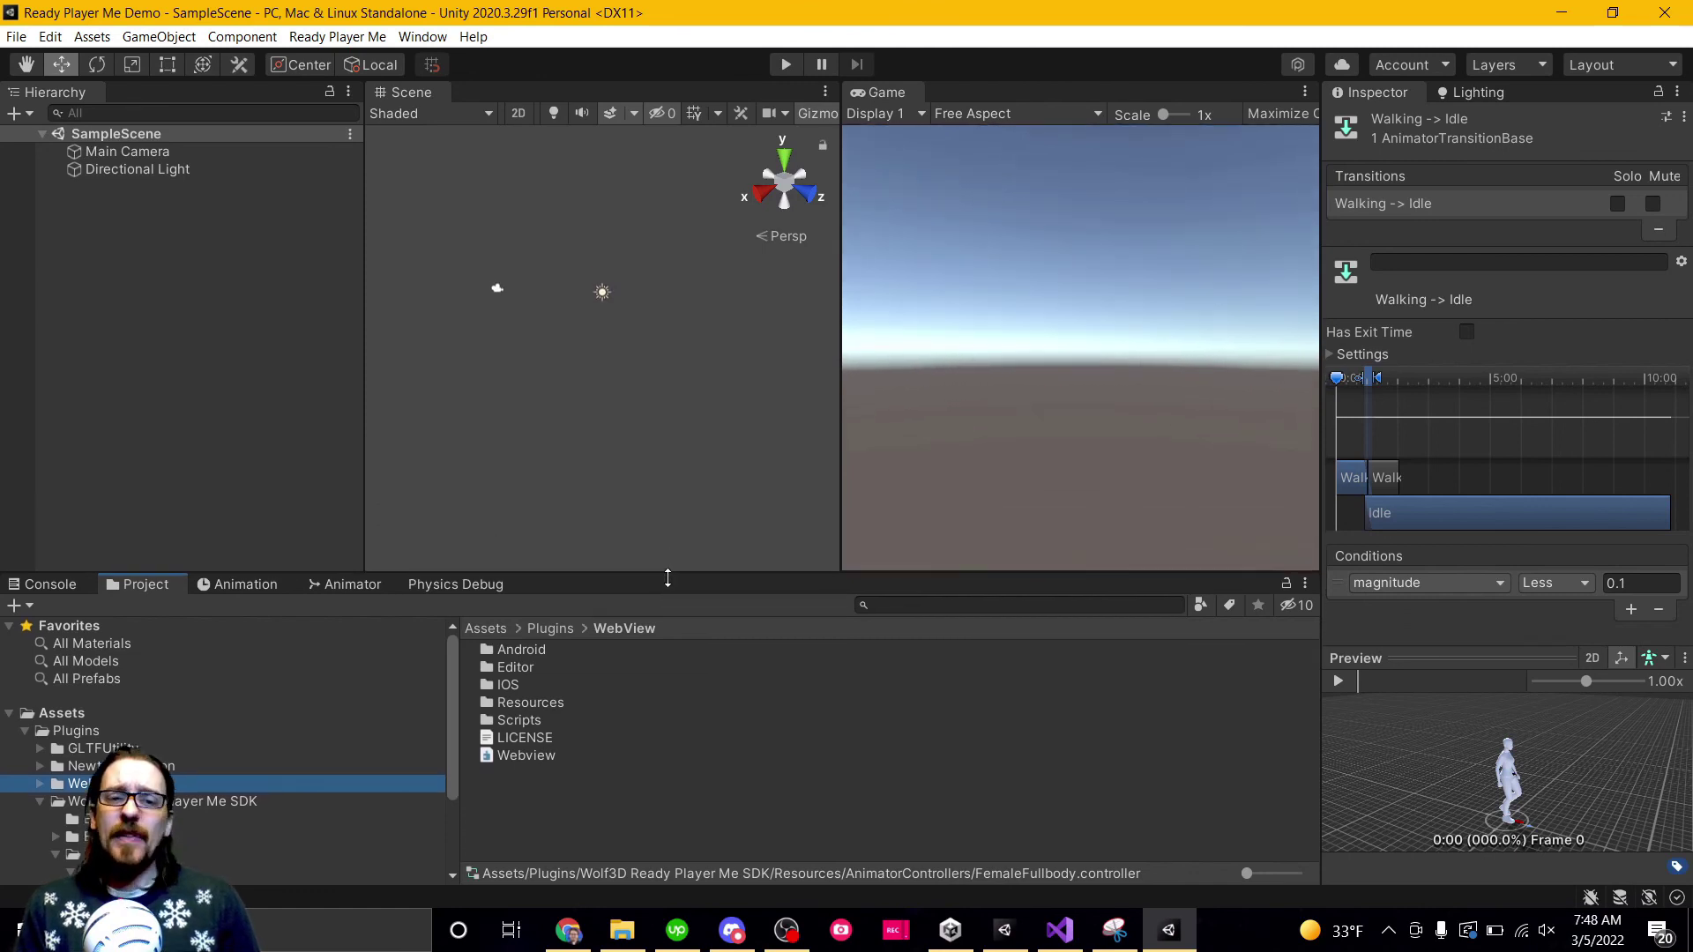